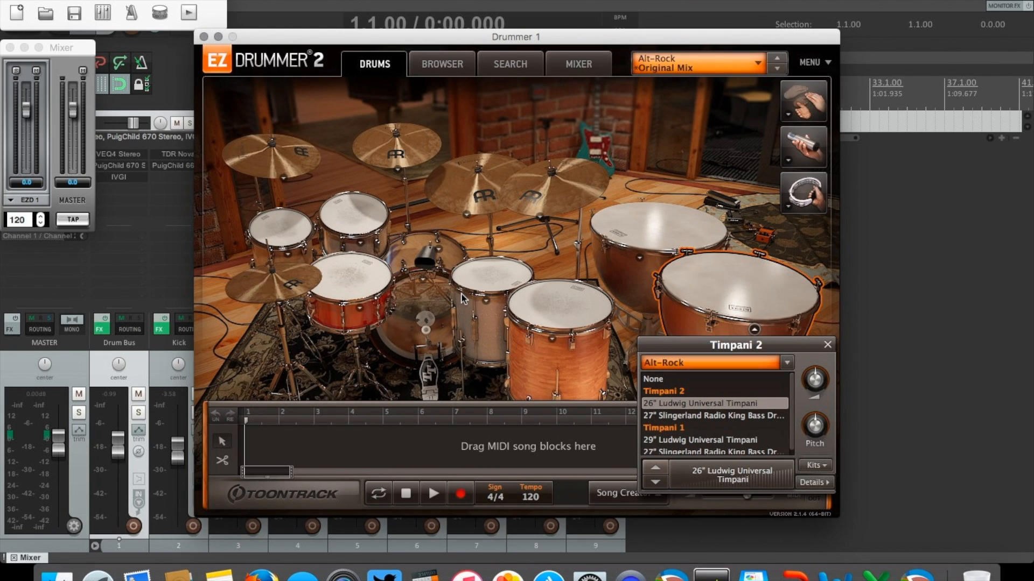
Close the Timpani 2 instrument settings
click(827, 345)
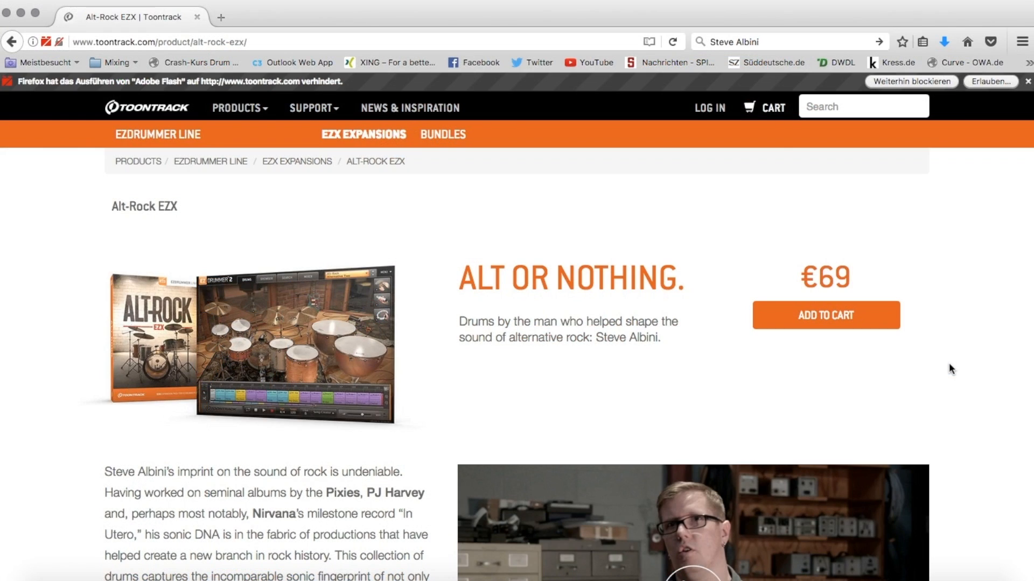
Switch to Firefox and read through the Alt-Rock EZX product page, including its feature spotlight and the drum kit descriptions
scroll(948, 363, down, 5)
scroll(948, 363, down, 10)
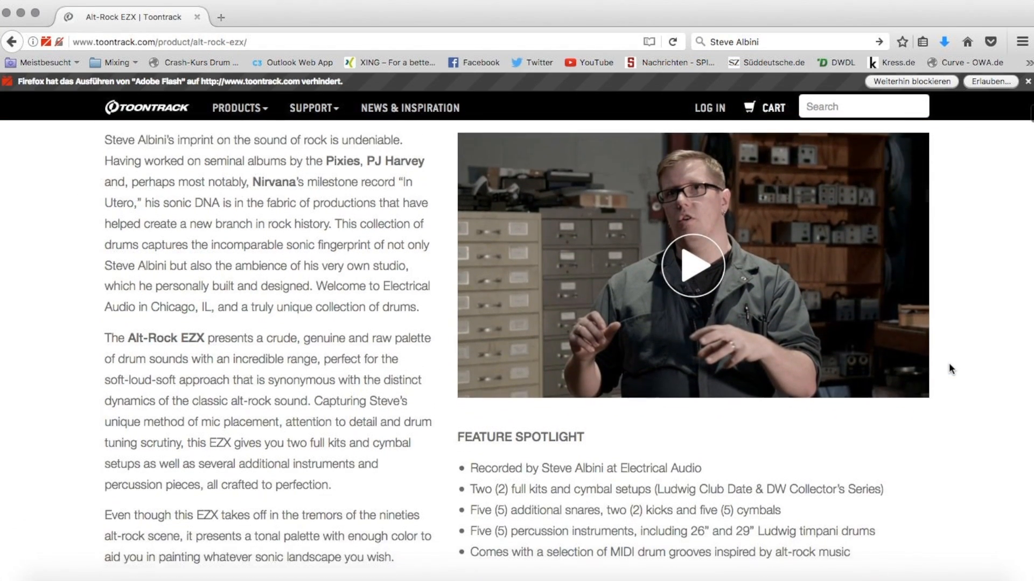
scroll(949, 369, down, 9)
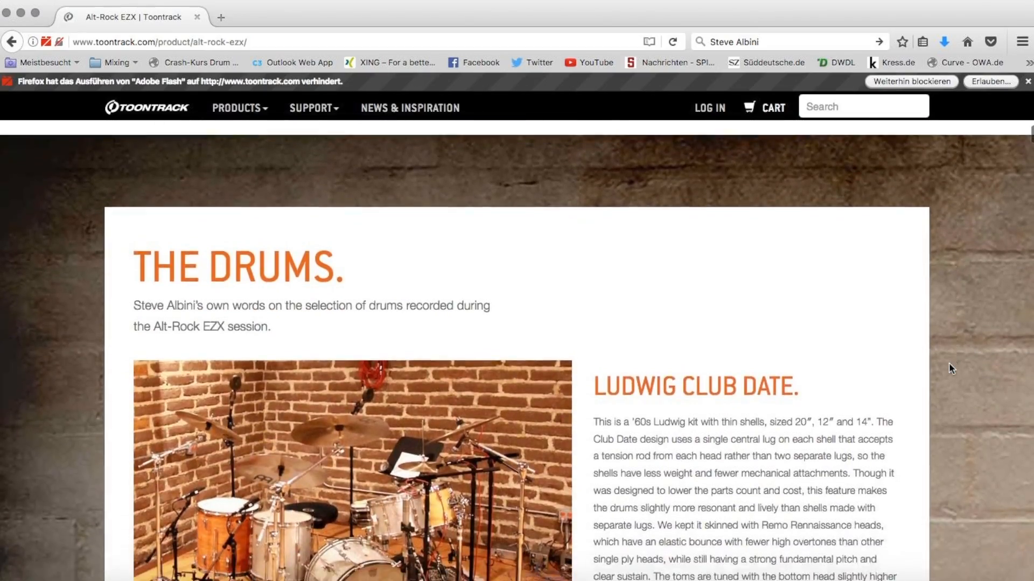
scroll(949, 368, down, 8)
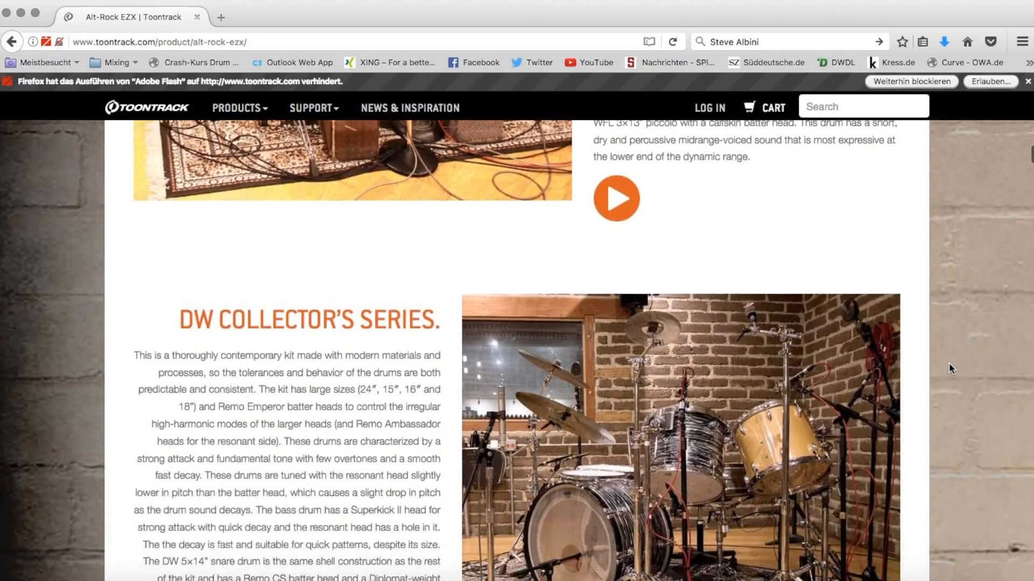
scroll(949, 366, down, 10)
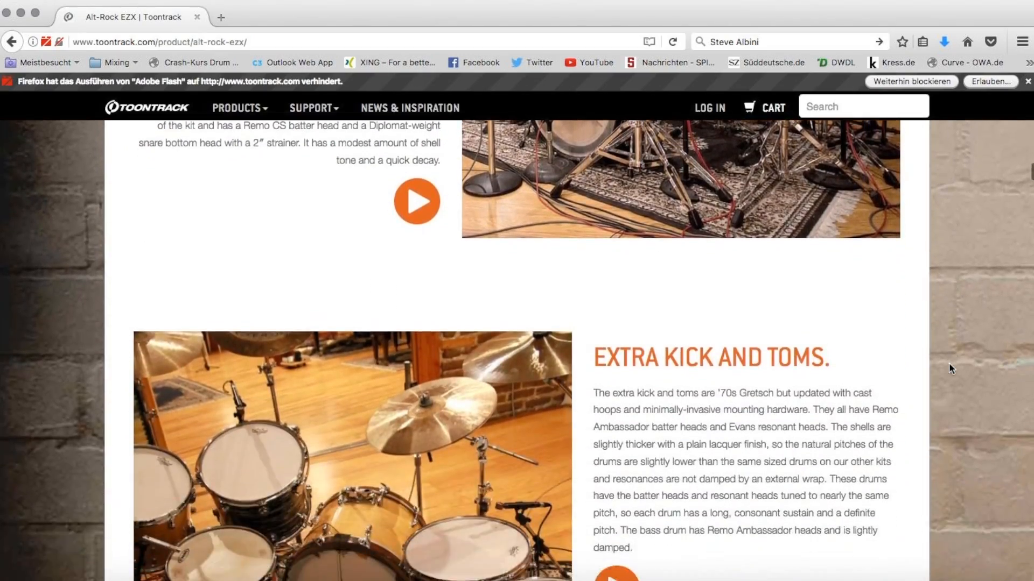
scroll(948, 362, down, 10)
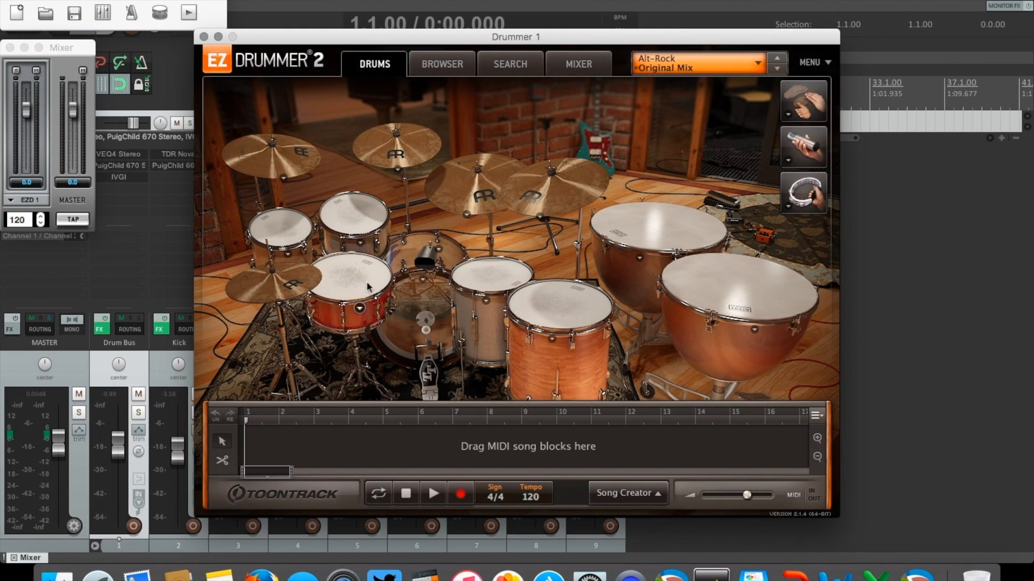
Show the kick drum's instrument choices in EZdrummer 2 and audition the 16x24" DW Collector's several times
click(422, 279)
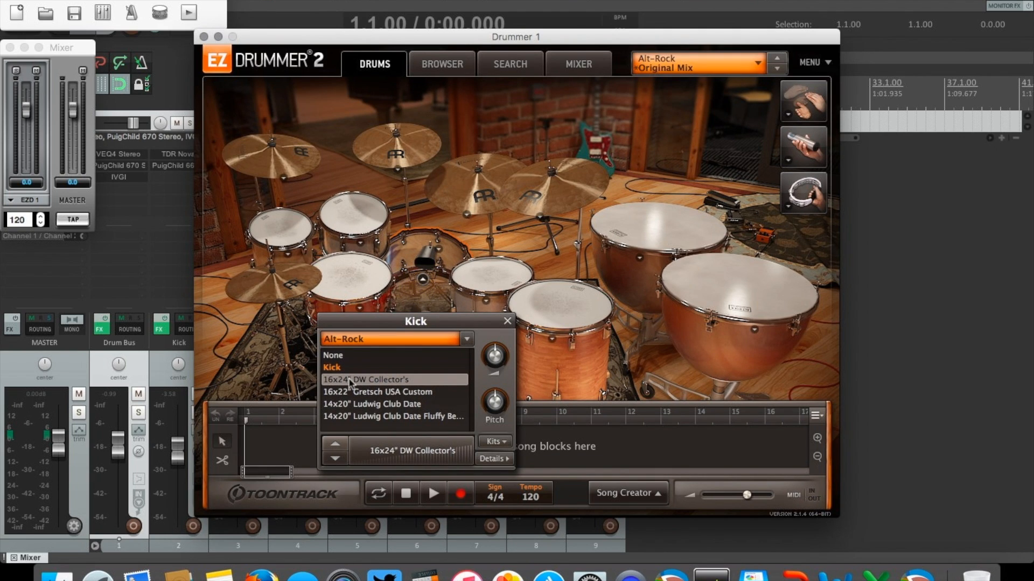
click(379, 391)
click(369, 381)
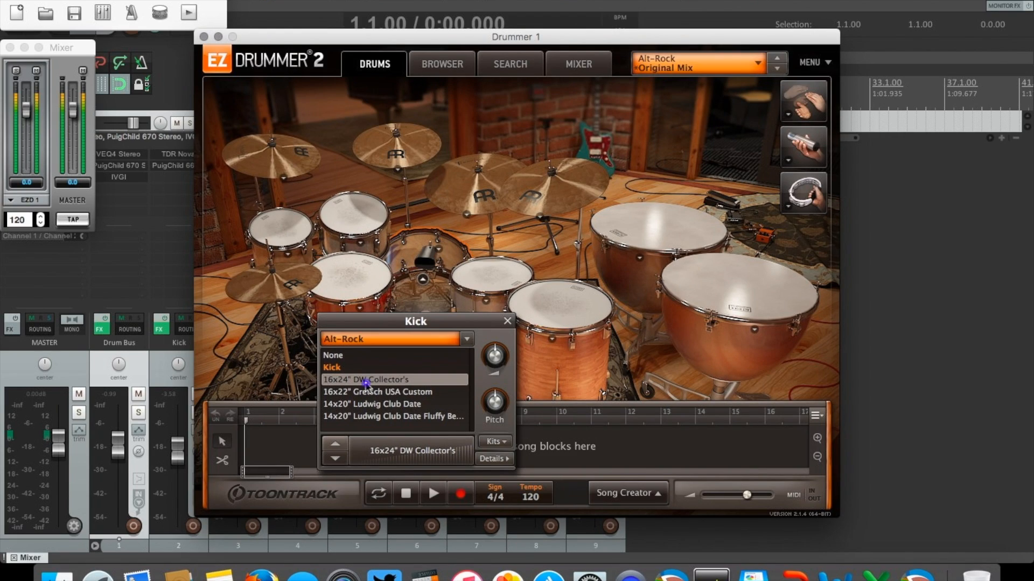
click(366, 382)
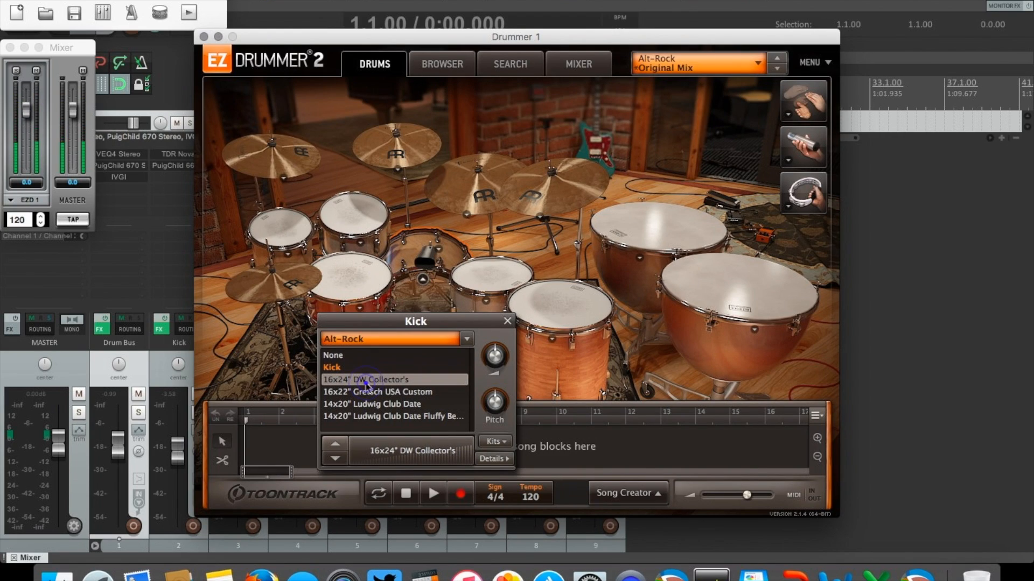
click(366, 382)
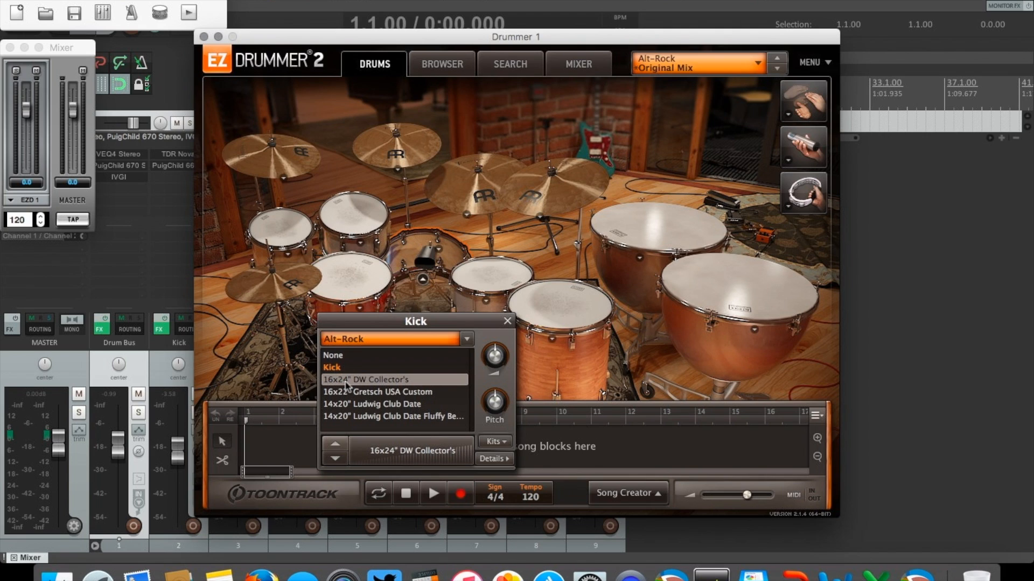
Audition both 14x20" Ludwig Club Date kicks, and set the kick drum to the 16x22" Gretsch USA Custom
click(371, 405)
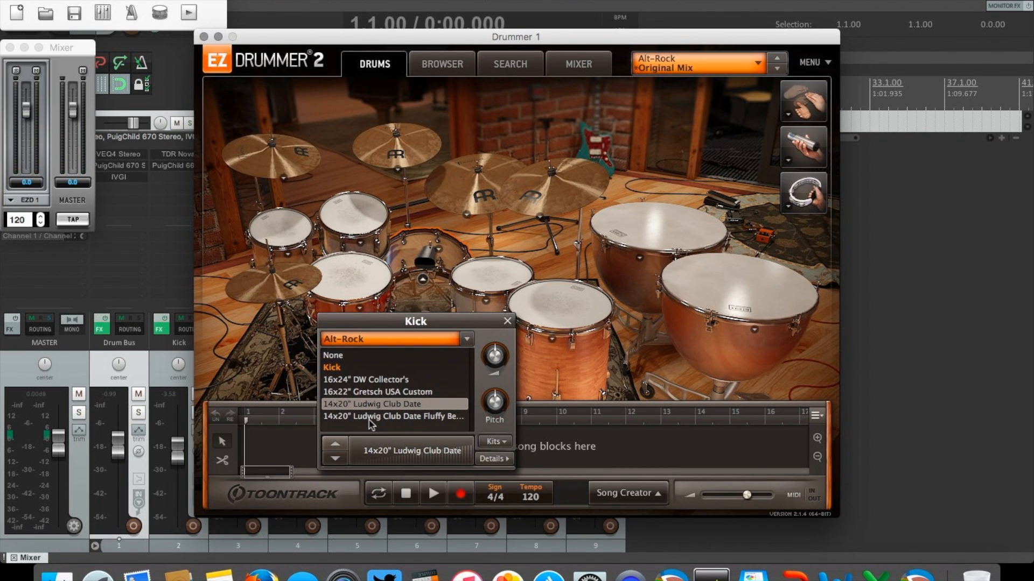
click(401, 422)
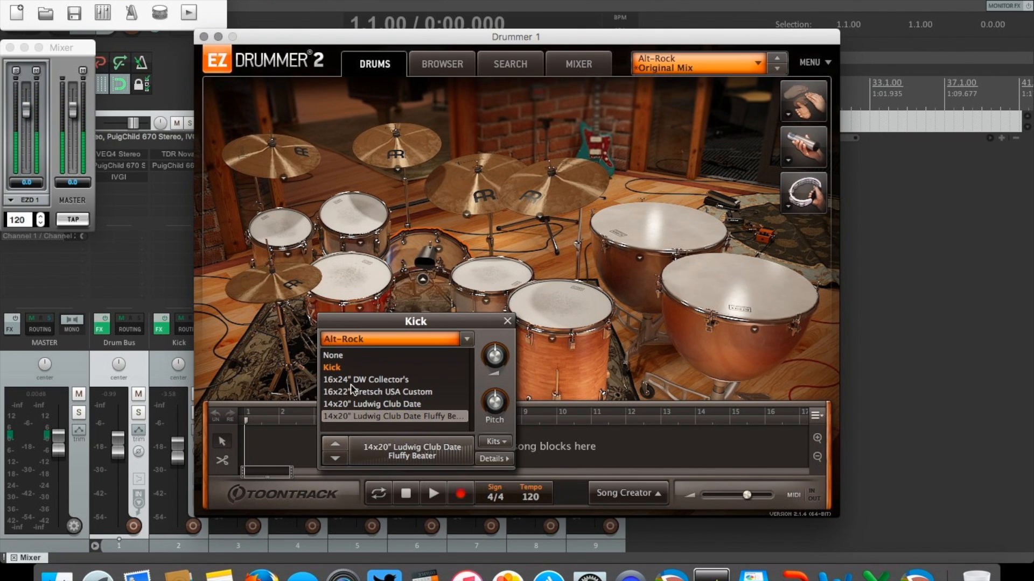
click(380, 398)
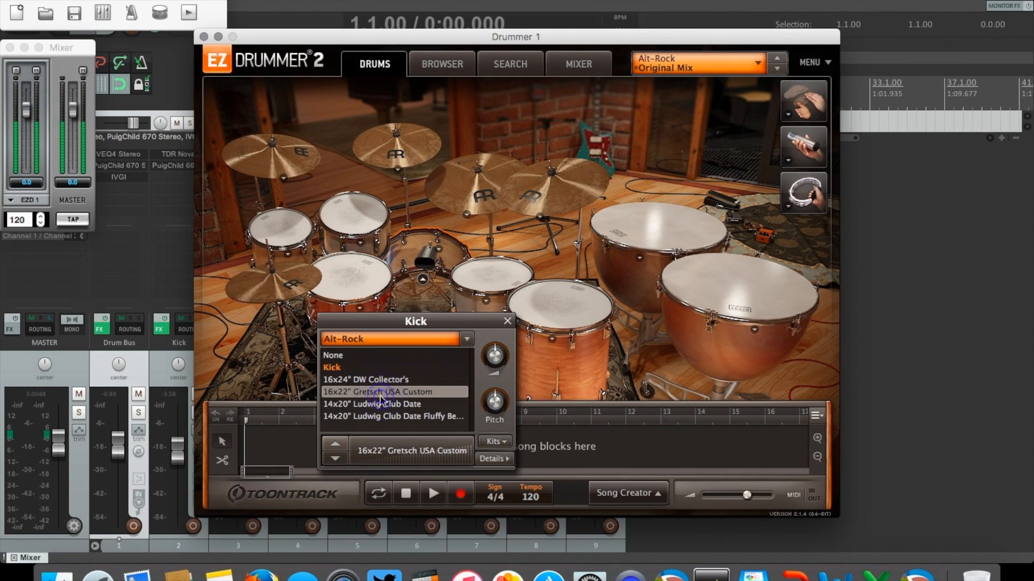
click(508, 321)
Look through the snare's available instruments and audition the 5x14" Ludwig 1927 NOB
click(360, 308)
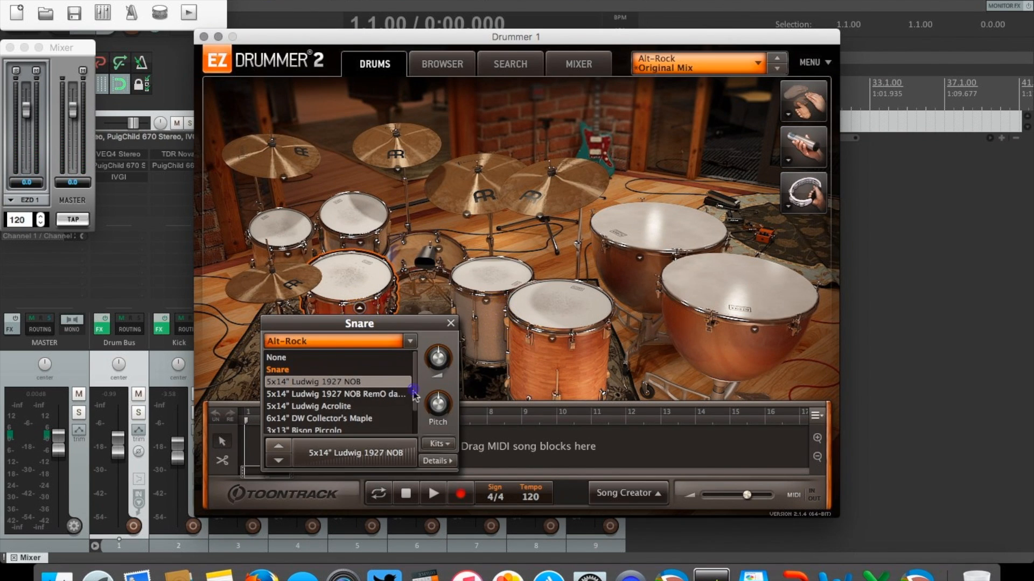
scroll(413, 391, down, 3)
scroll(414, 393, up, 3)
scroll(413, 393, down, 3)
scroll(409, 412, up, 1)
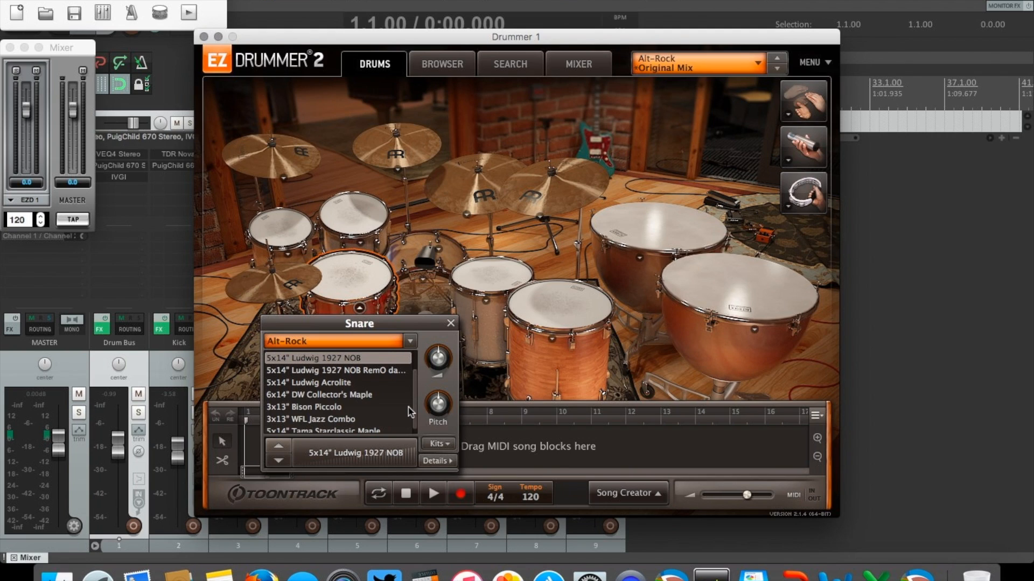
click(341, 361)
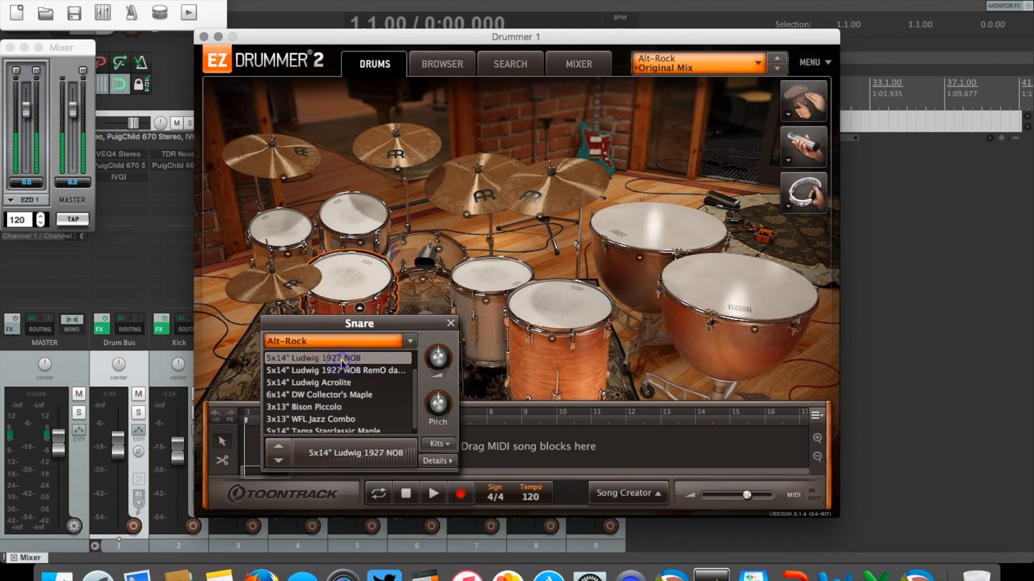
click(340, 361)
click(342, 361)
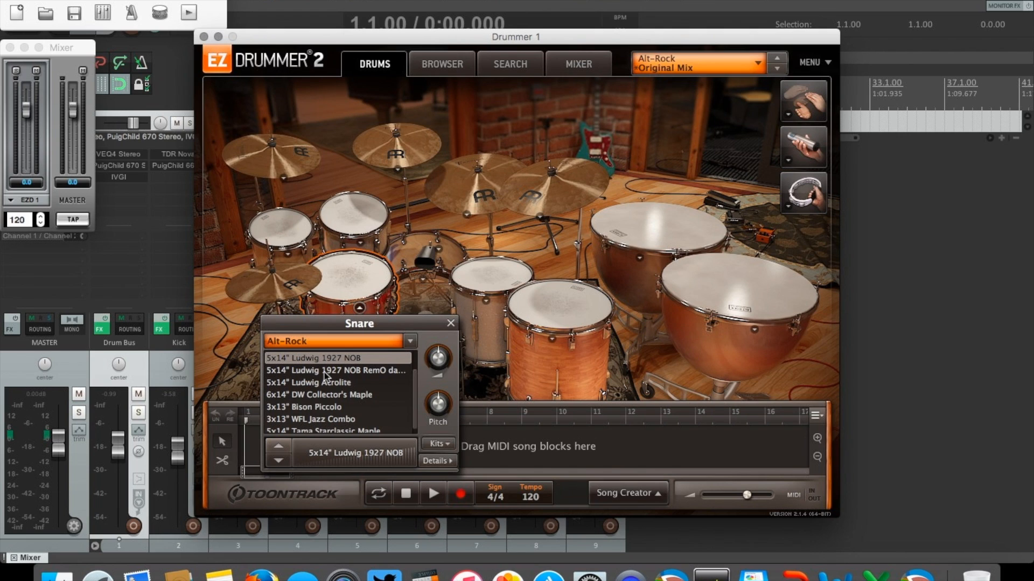
Audition the Ludwig 1927 NOB RemO damped, Ludwig Acrolite, DW Collector's Maple and Tama Starclassic Maple snares in turn
click(324, 371)
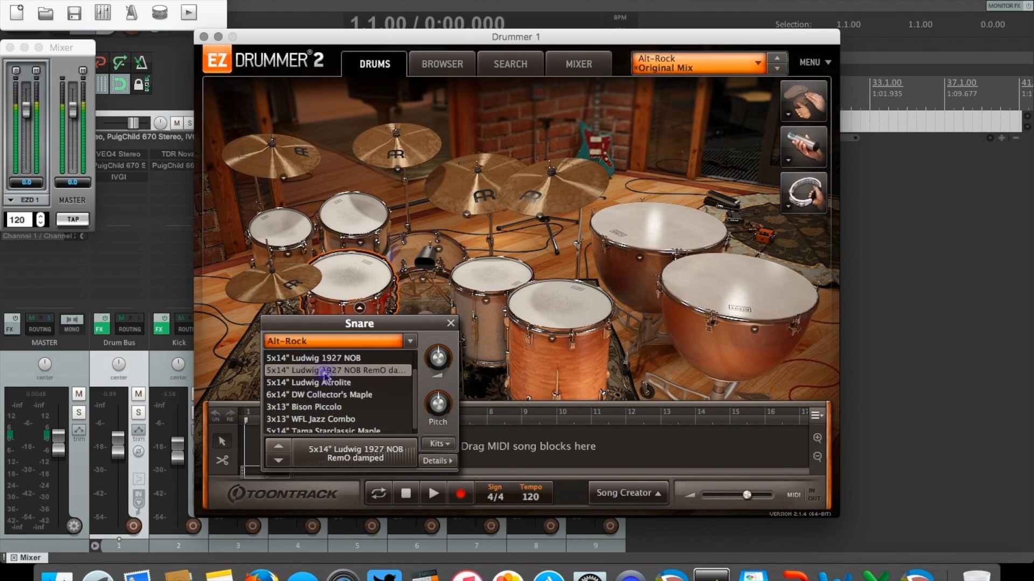
click(318, 371)
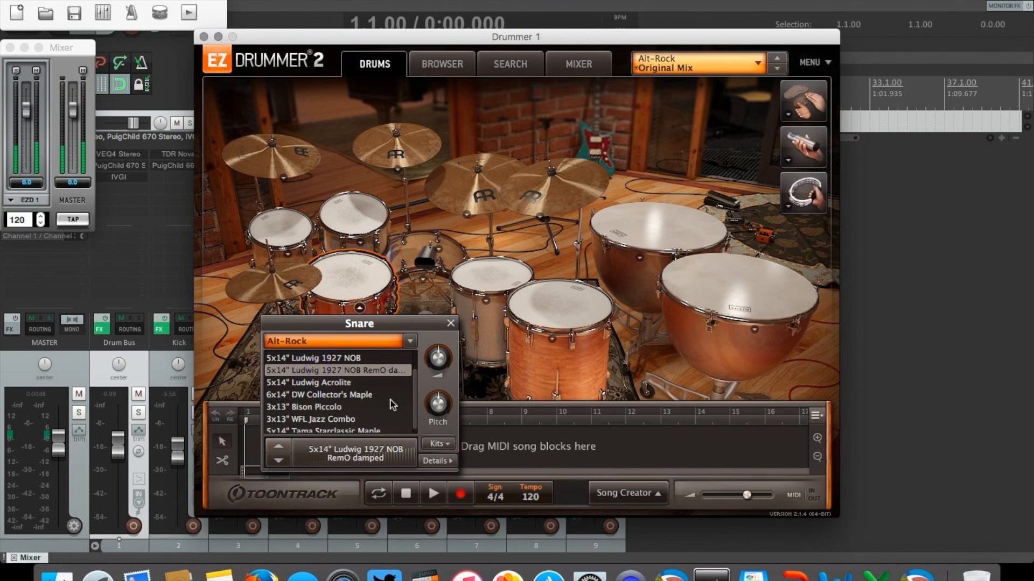
scroll(409, 407, down, 1)
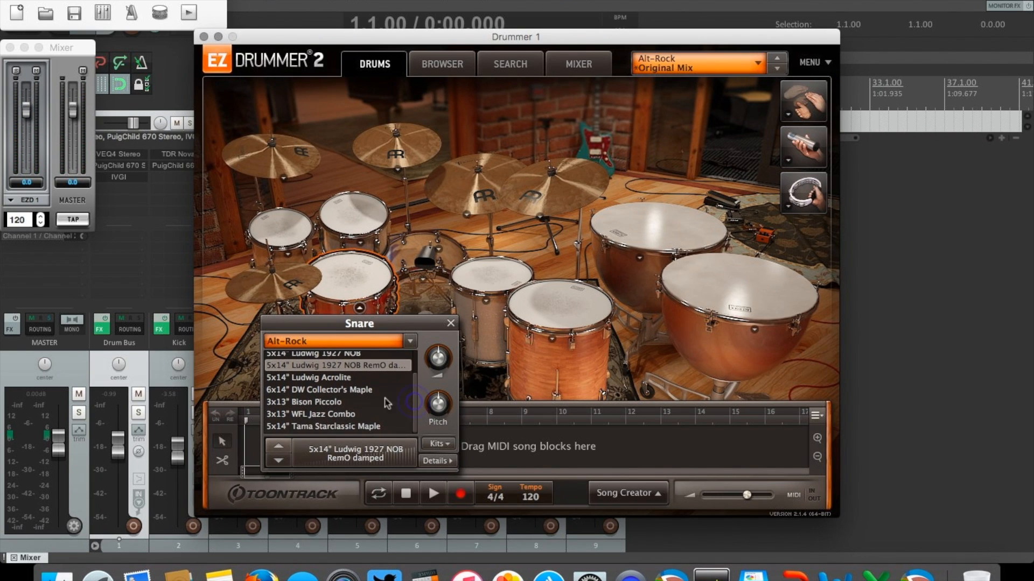
click(321, 381)
click(317, 380)
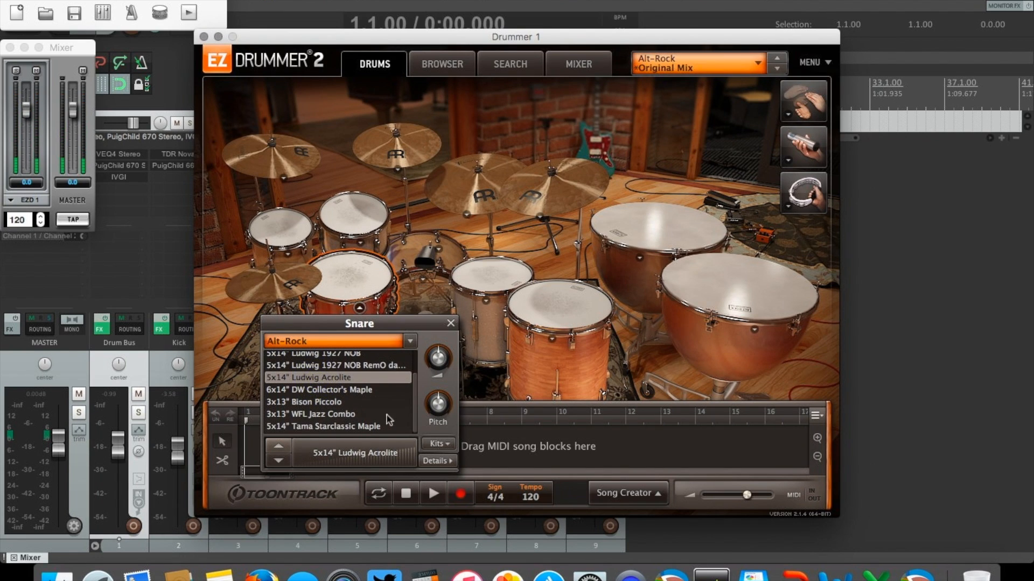
click(309, 391)
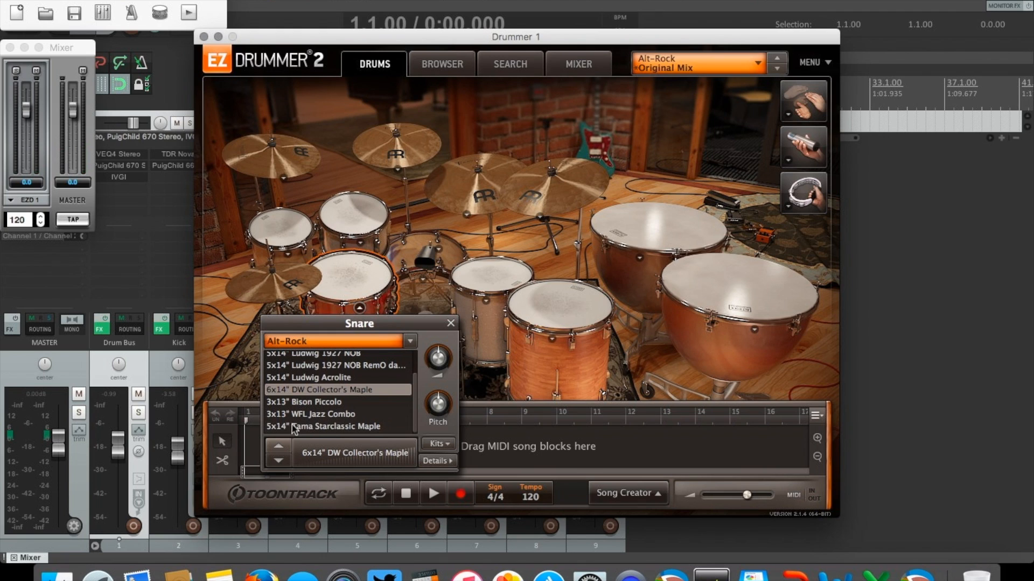
click(313, 429)
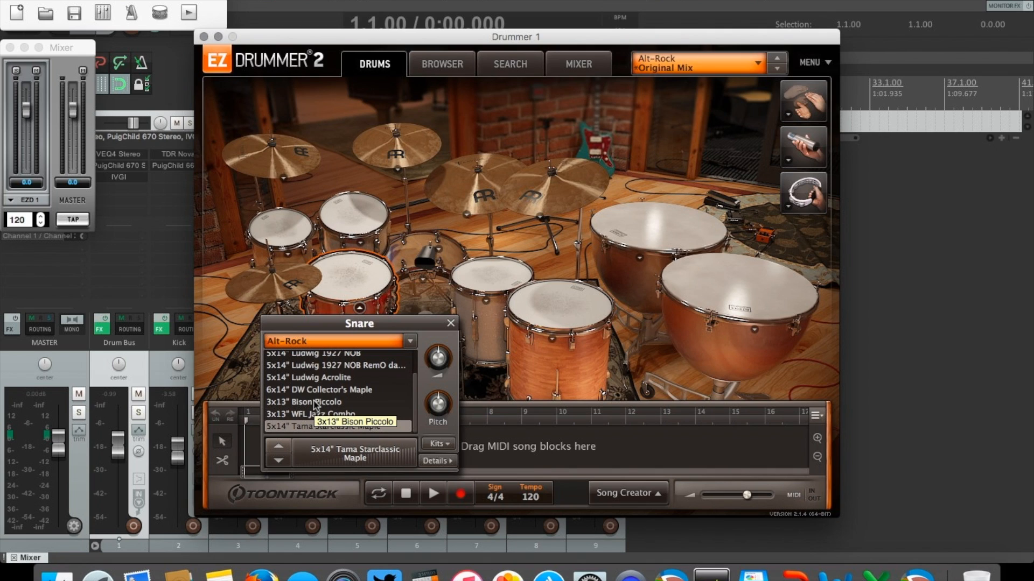
Compare the 3x13" Bison Piccolo and 3x13" WFL Jazz Combo snares, and keep the Bison Piccolo as the snare
click(316, 402)
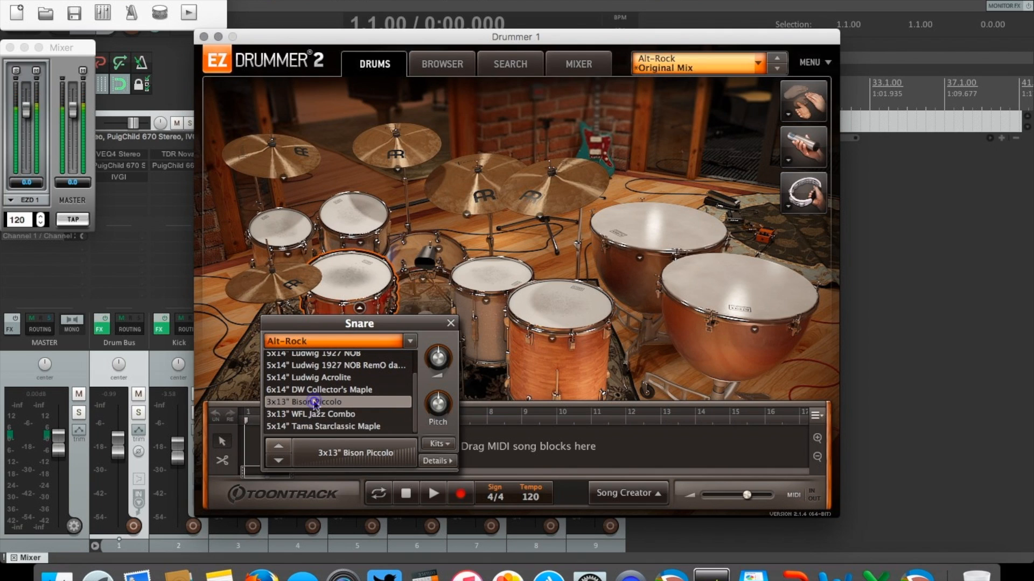
click(315, 402)
click(307, 414)
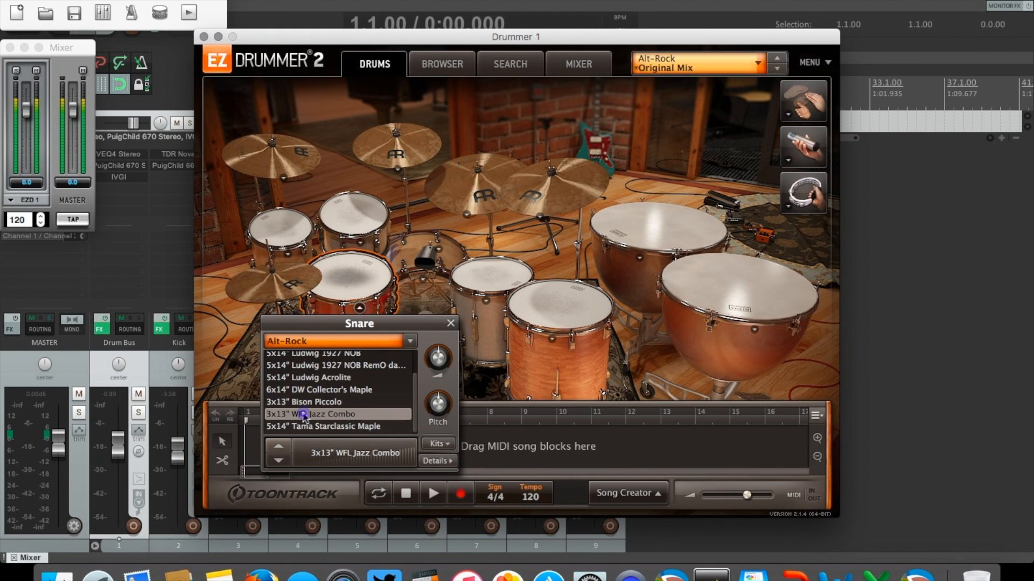
click(304, 416)
click(304, 404)
click(304, 404)
click(305, 403)
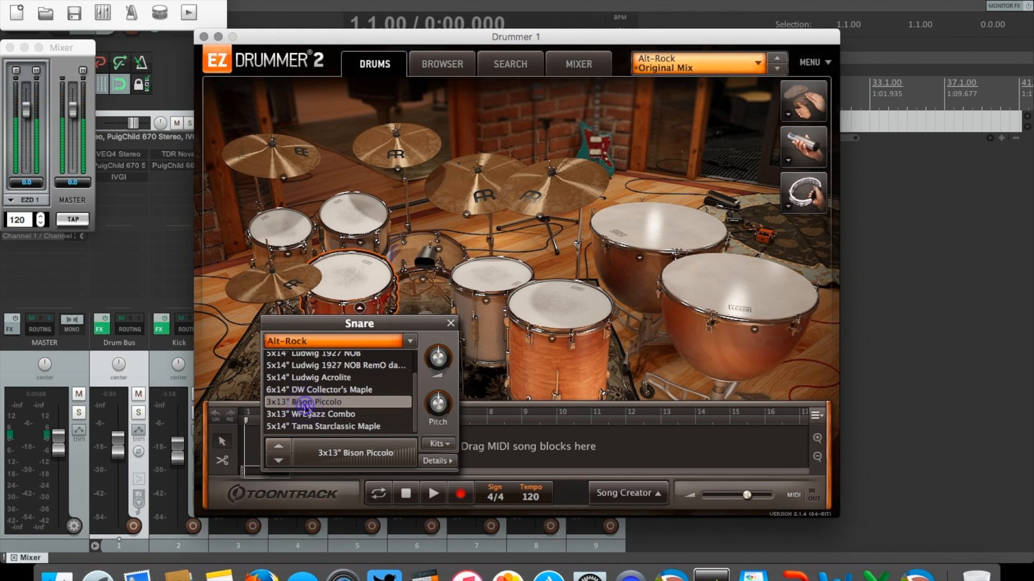
click(451, 324)
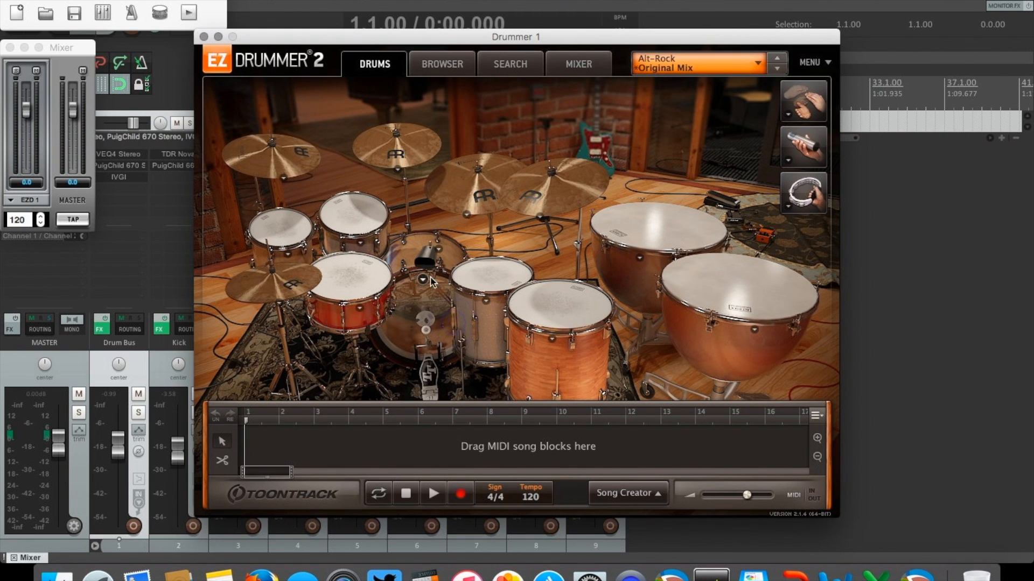
Check the available instruments for Racktom 1 and Racktom 2 without changing either selection
click(289, 255)
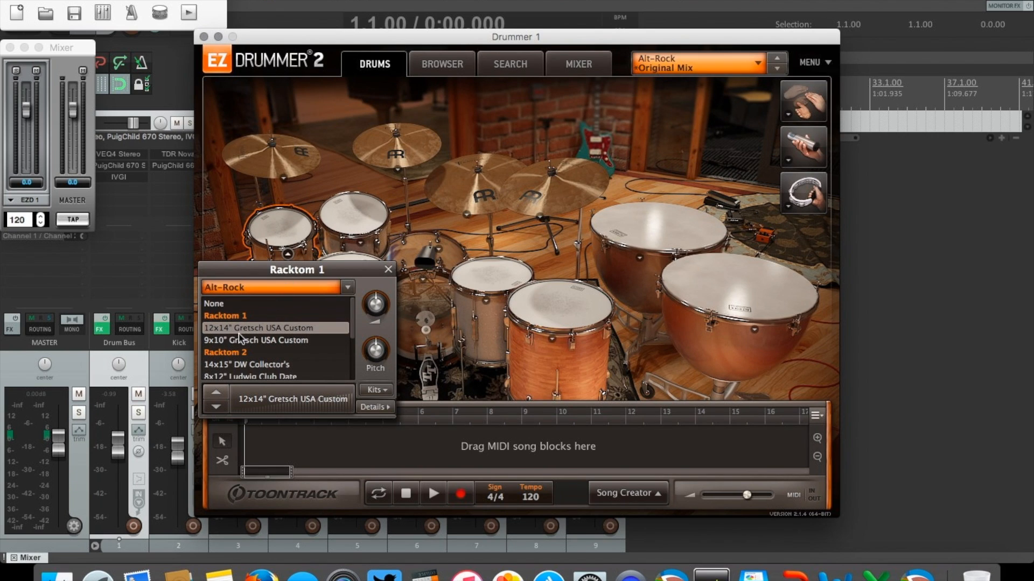
click(388, 269)
click(359, 243)
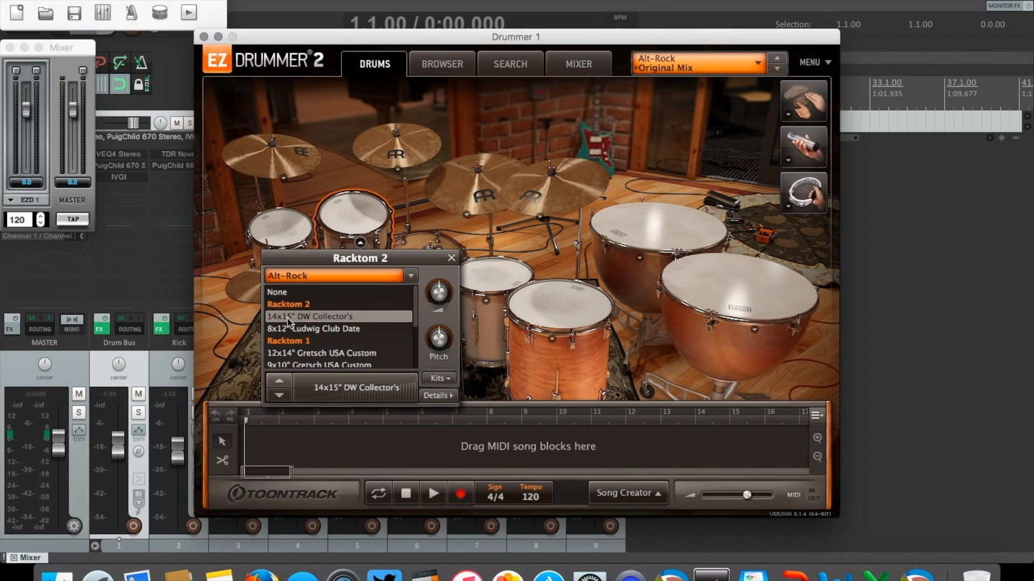
click(455, 260)
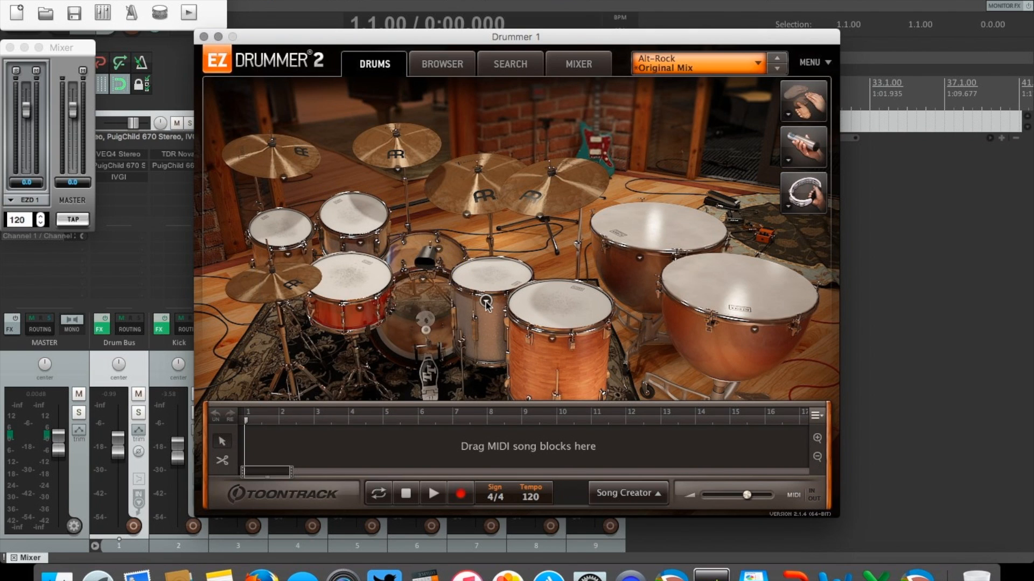
Check the available instruments for Floortom 1 and Floortom 2 without changing either selection
click(486, 302)
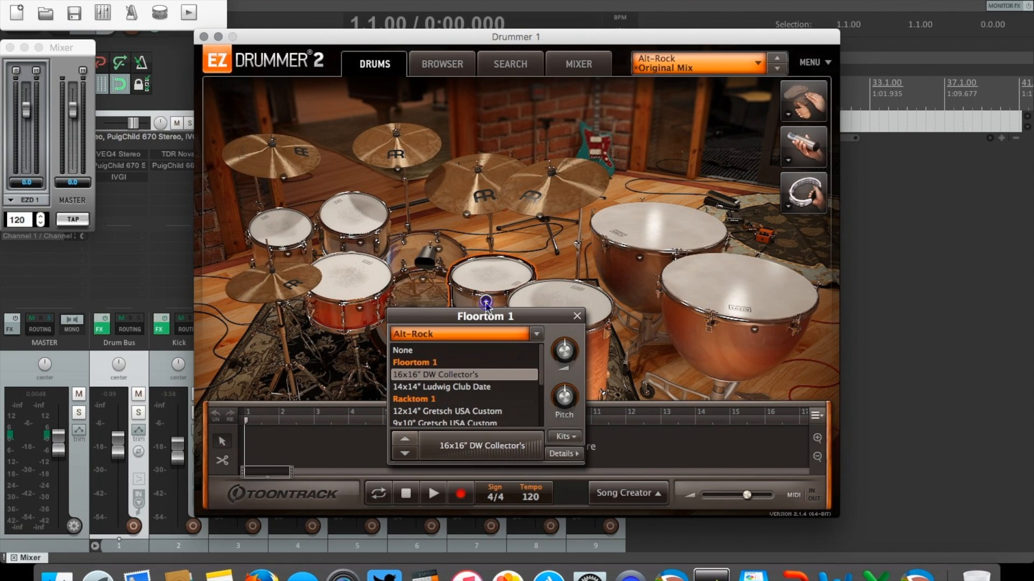
click(576, 317)
click(551, 338)
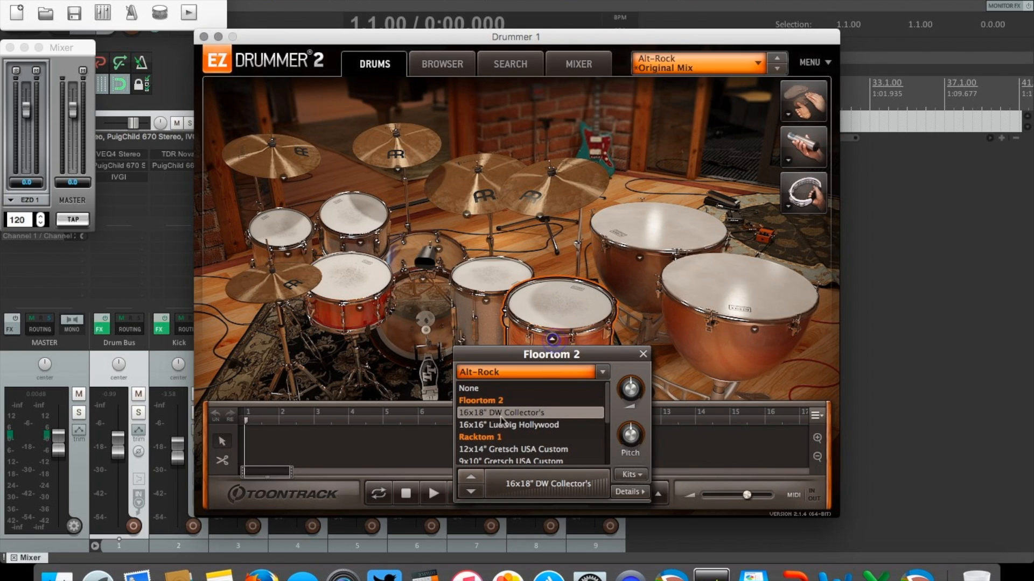
click(643, 355)
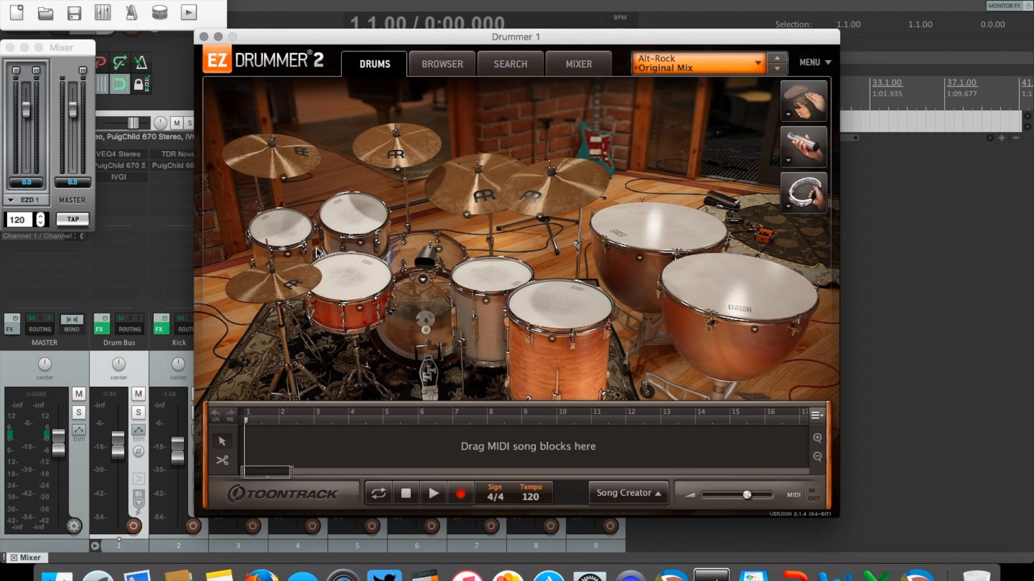
Play both rack toms and both floor toms in order, twice around the kit, to hear their sounds
click(291, 231)
click(336, 216)
click(473, 272)
click(551, 317)
click(292, 232)
click(366, 216)
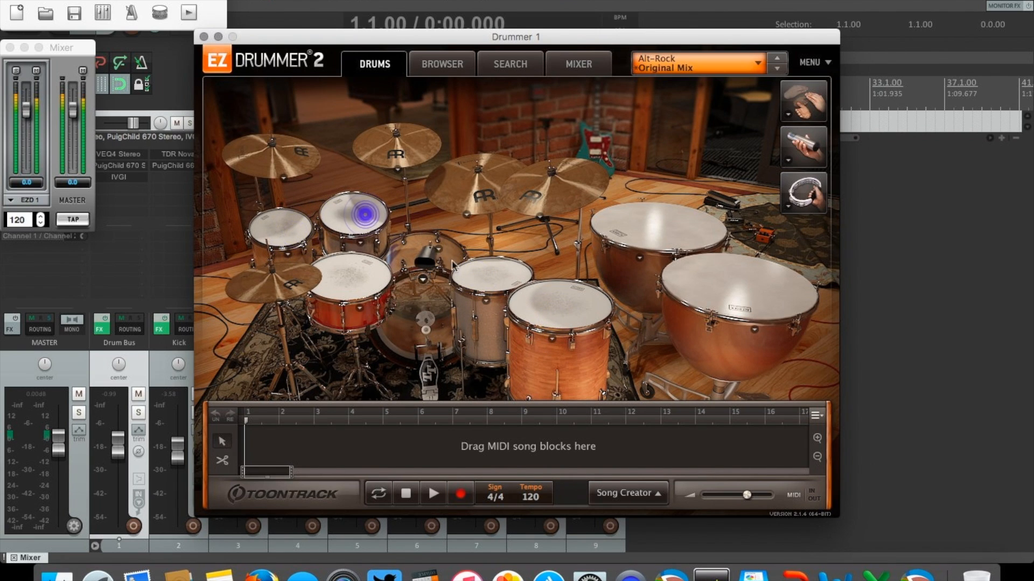
click(468, 275)
click(540, 323)
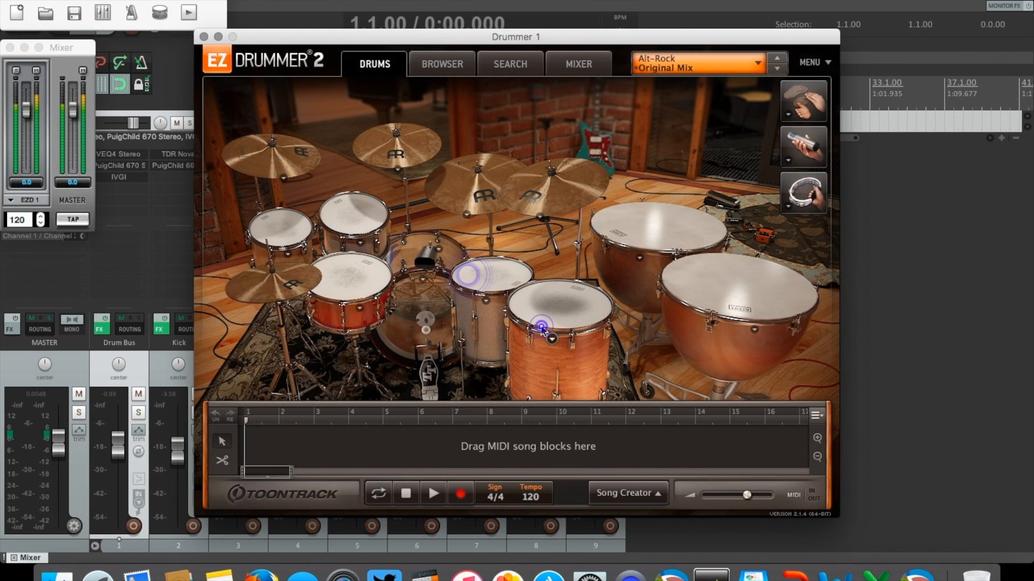
Play the two rack toms and the two floor toms once more in sequence to hear them
click(281, 226)
click(330, 224)
click(476, 289)
click(537, 305)
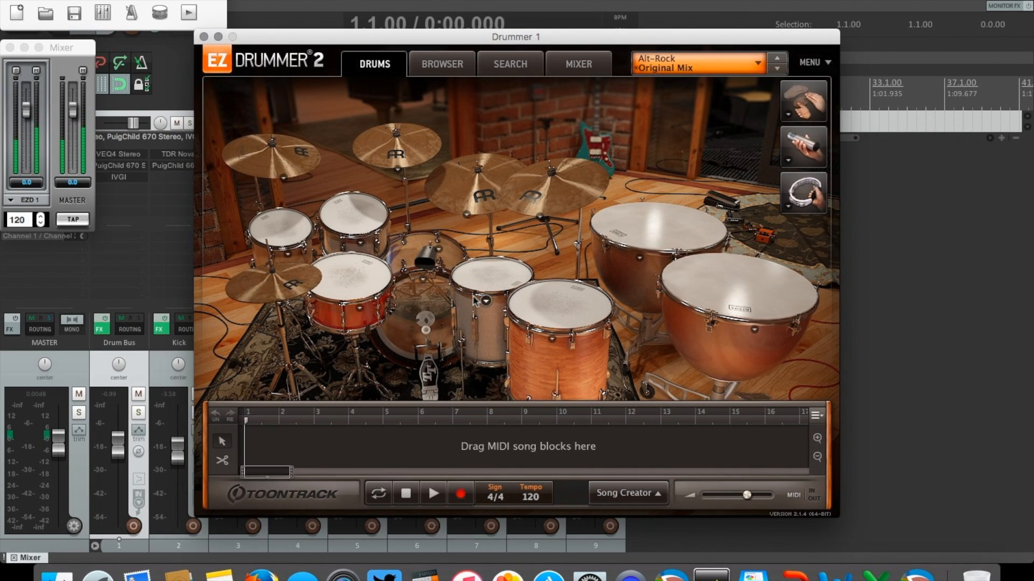
Look through all the Alt-Rock rack and floor toms available for Racktom 1
click(287, 255)
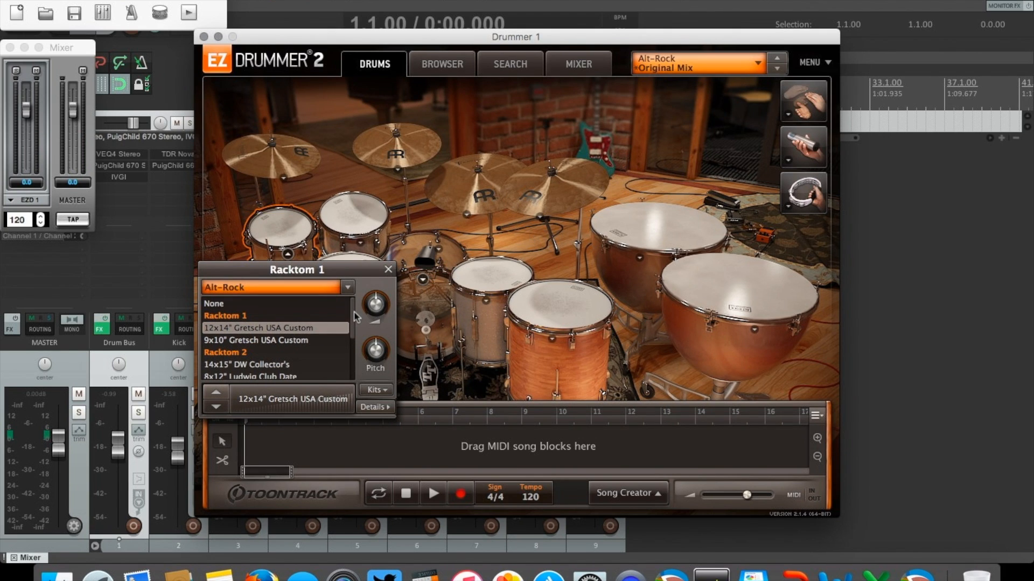
scroll(354, 315, down, 3)
scroll(354, 315, up, 3)
scroll(354, 313, down, 5)
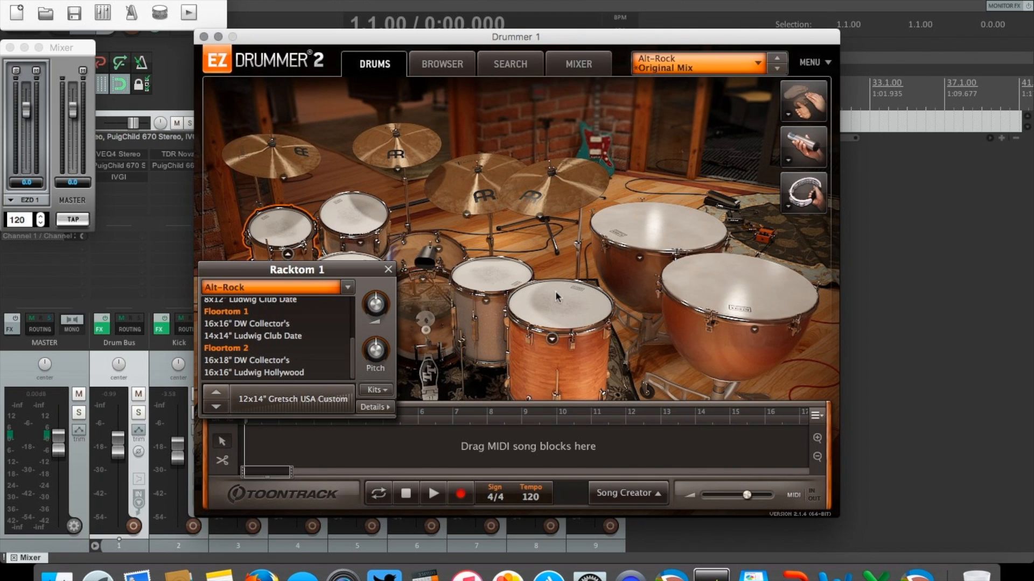
scroll(357, 311, up, 3)
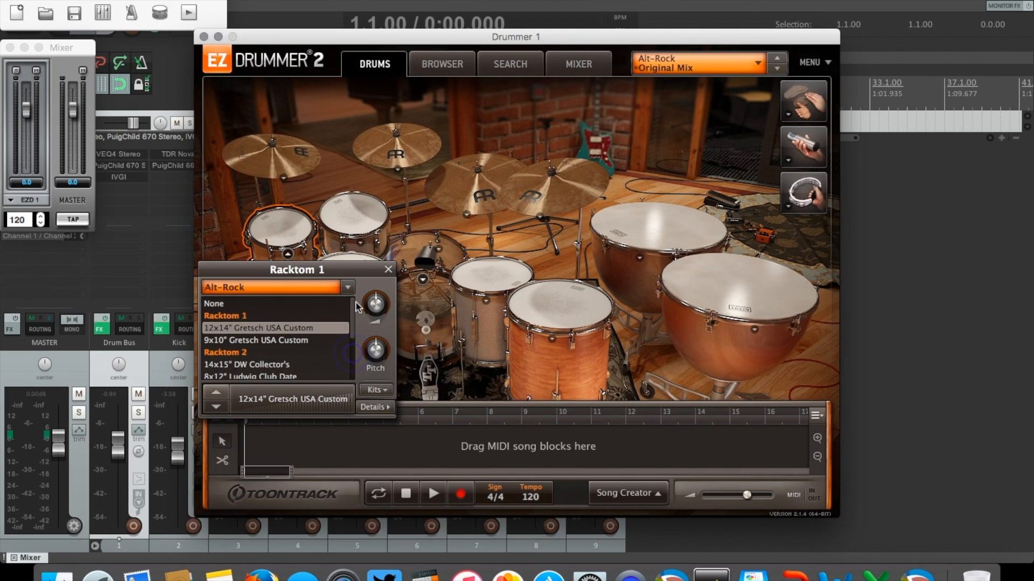
Audition the 9x10" Gretsch USA Custom and the 8x12" Ludwig Club Date as Racktom 1
click(242, 341)
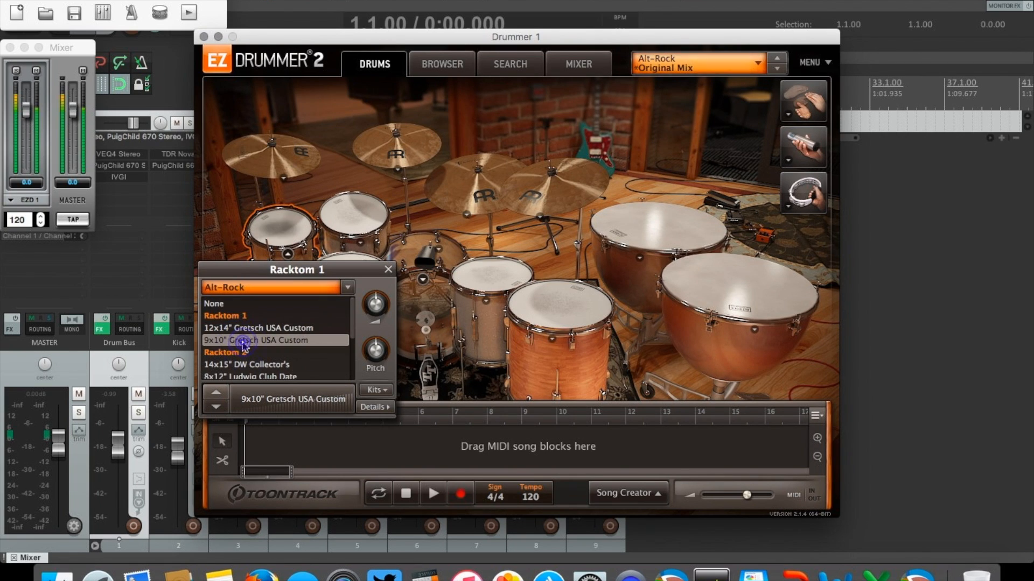
drag(352, 334, 354, 351)
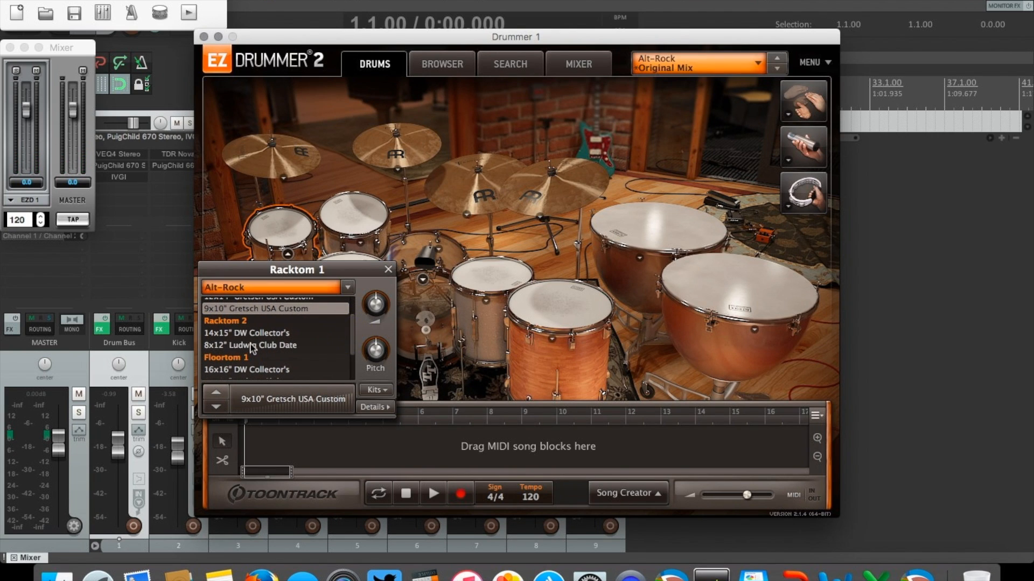
click(227, 346)
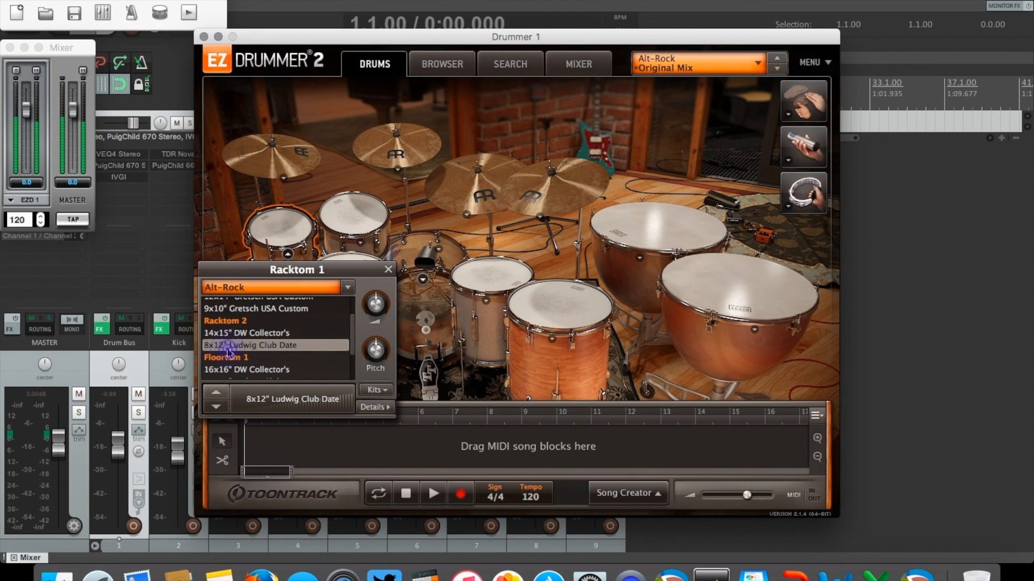
click(242, 309)
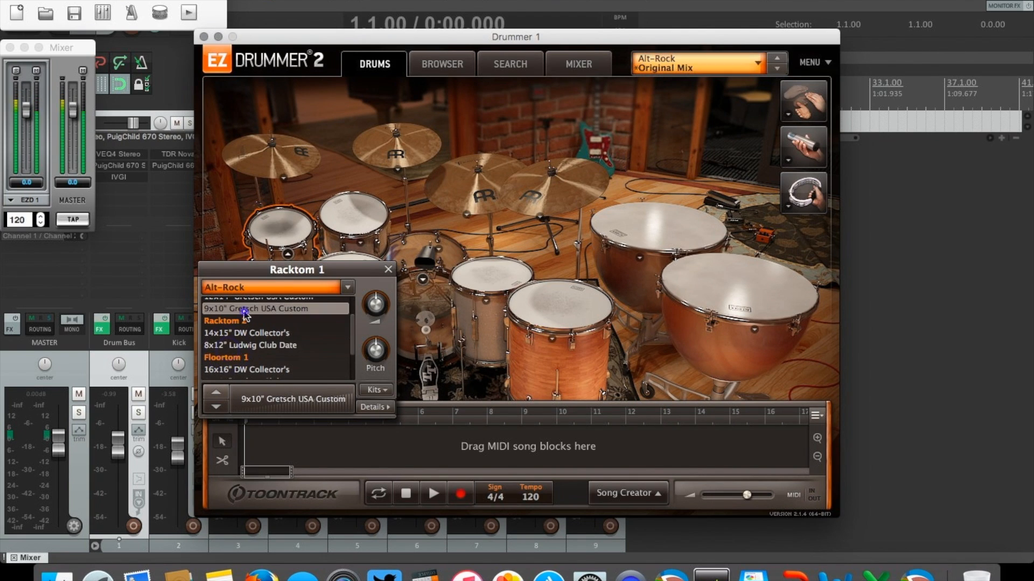
click(235, 346)
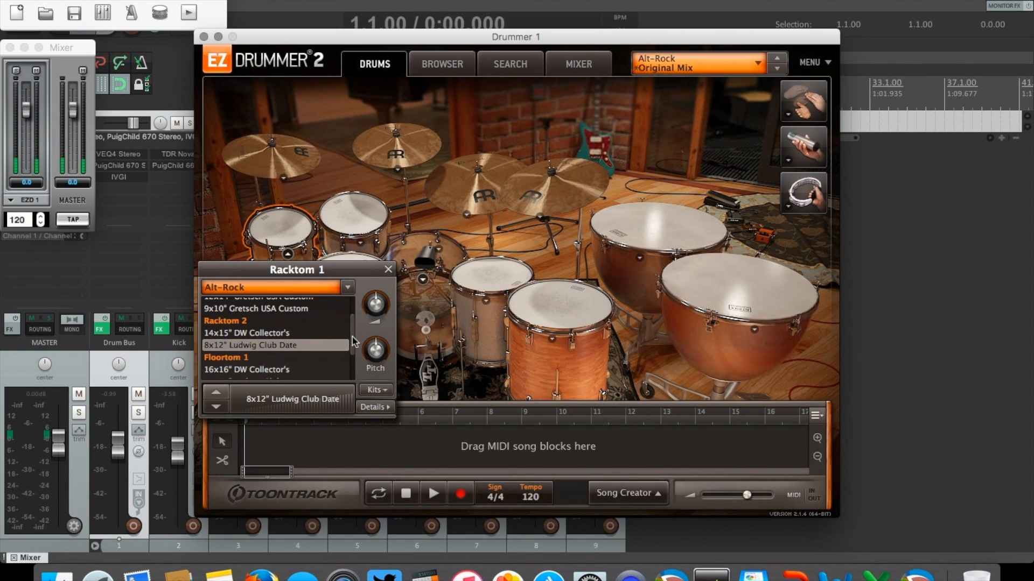
Audition the 14x14" Ludwig Club Date and the 16x16" Ludwig Hollywood floor toms as Racktom 1
drag(352, 338, 353, 354)
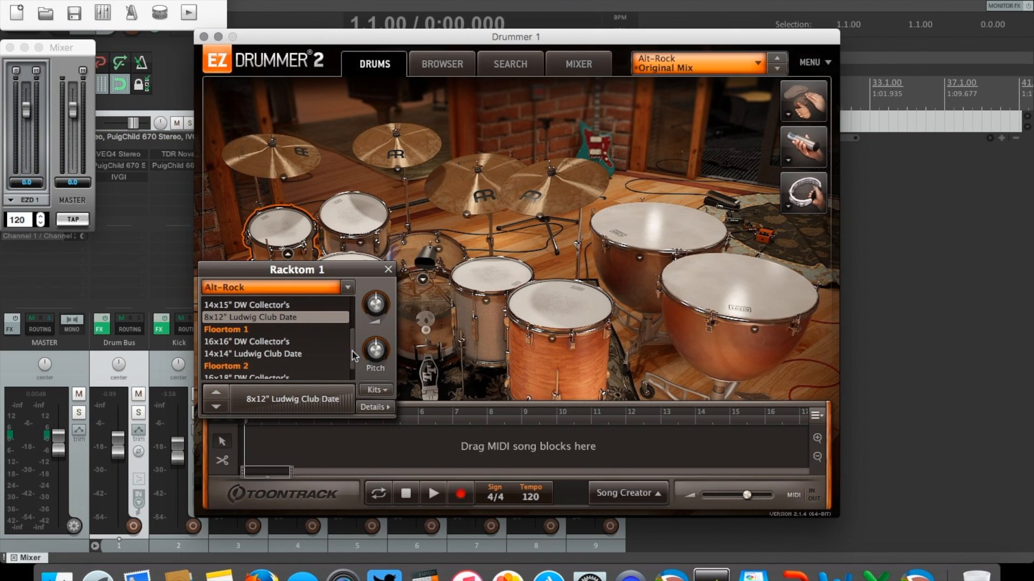
scroll(352, 351, down, 1)
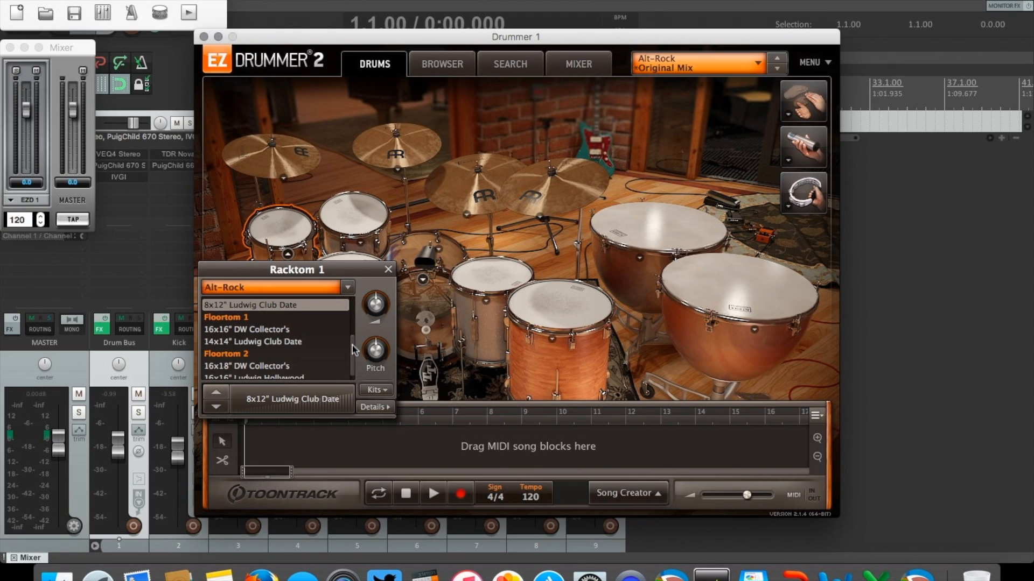
scroll(354, 350, down, 1)
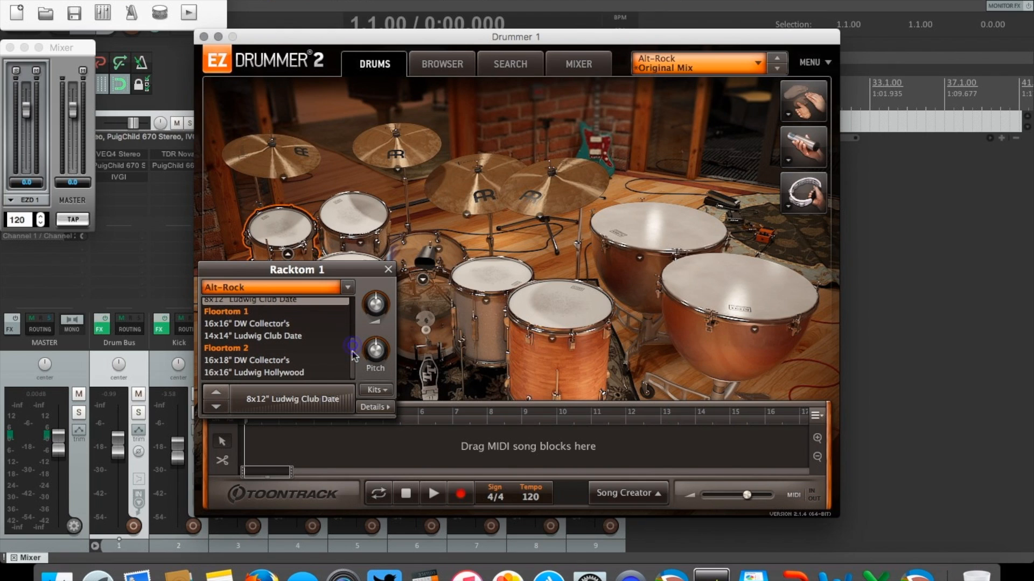
click(247, 336)
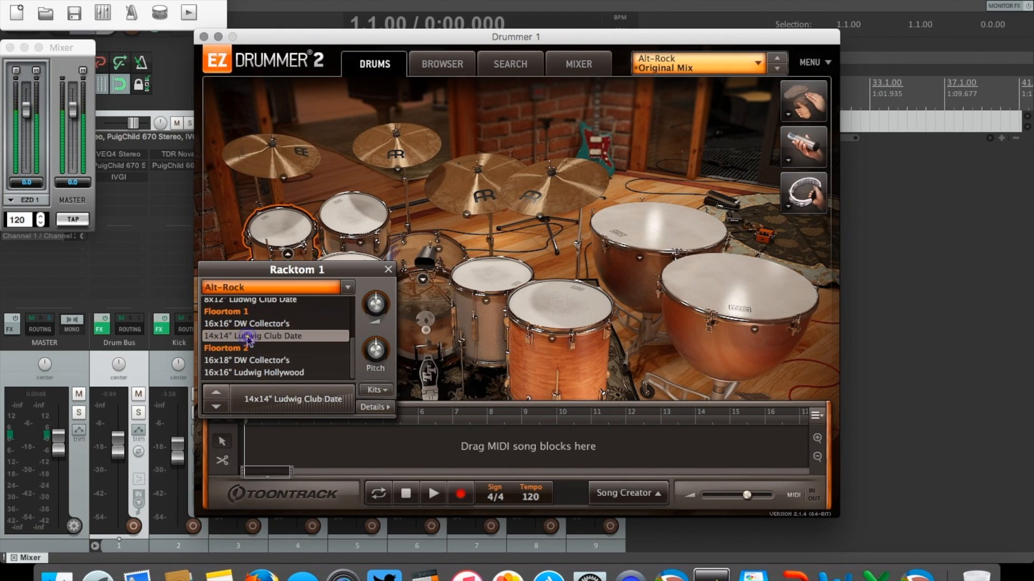
click(242, 372)
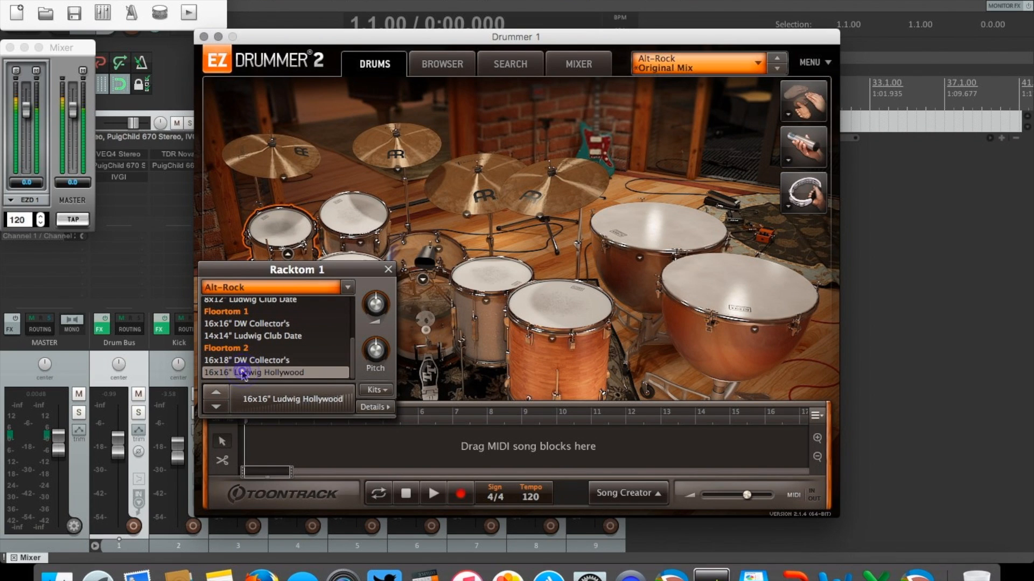
click(257, 336)
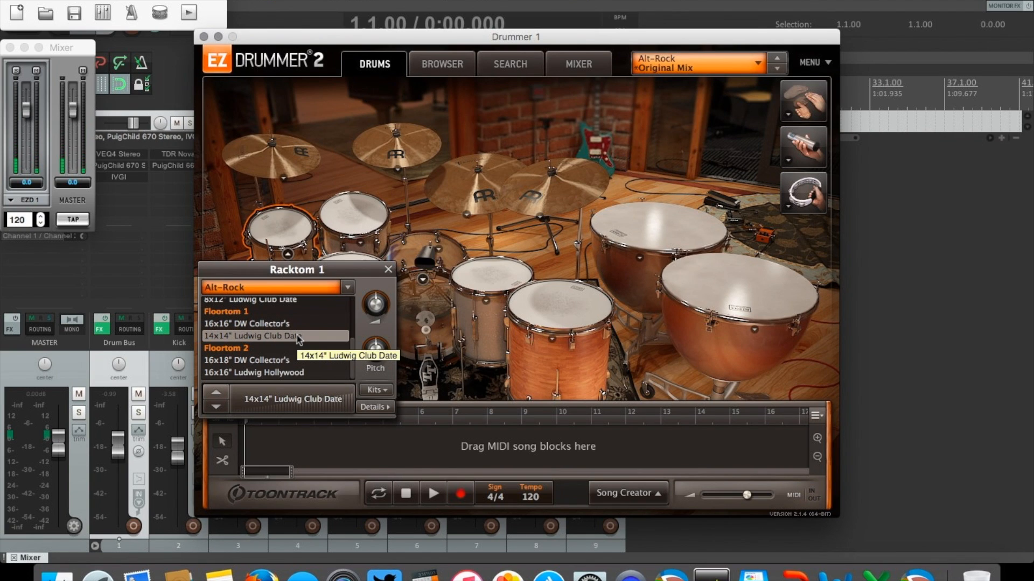
Compare the 16x18" DW Collector's and 16x16" Ludwig Hollywood floor toms, and keep the DW Collector's as Racktom 1
click(251, 360)
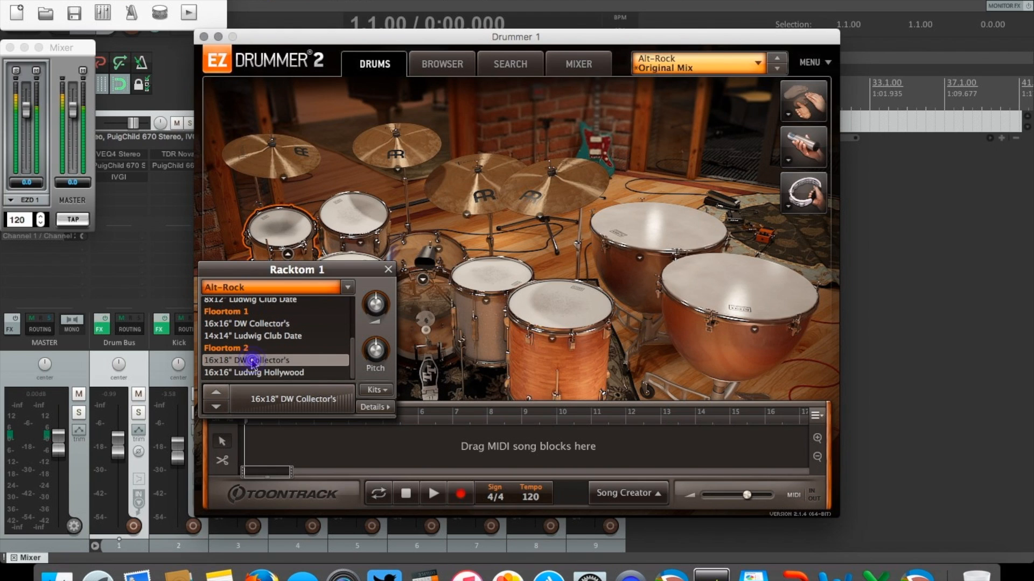
click(247, 373)
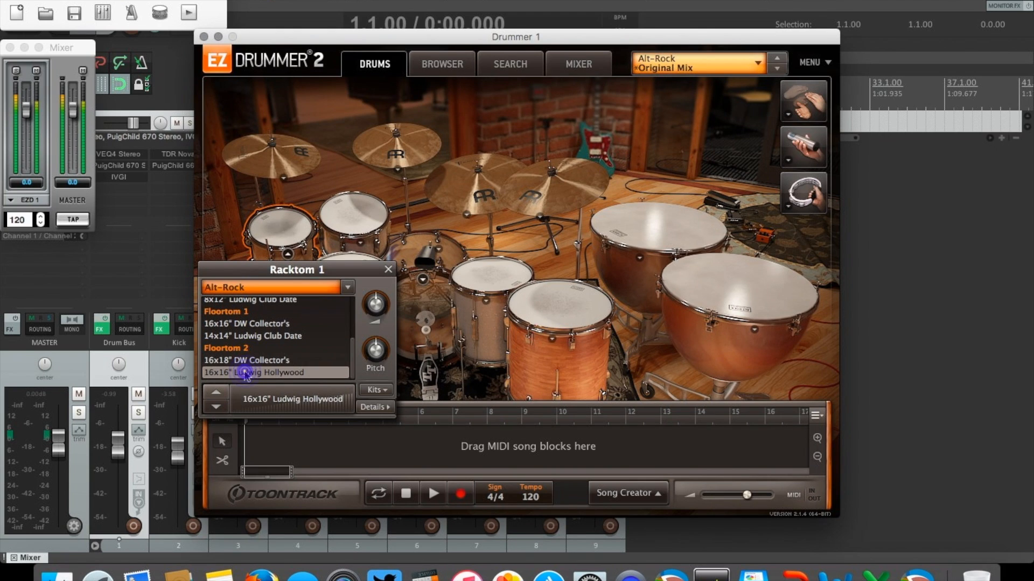
click(253, 361)
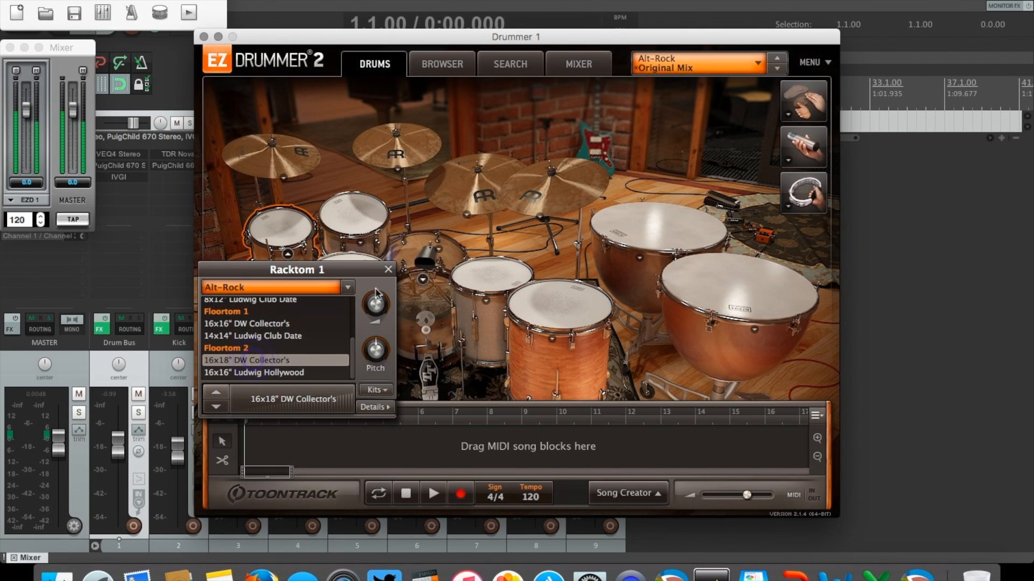
click(389, 269)
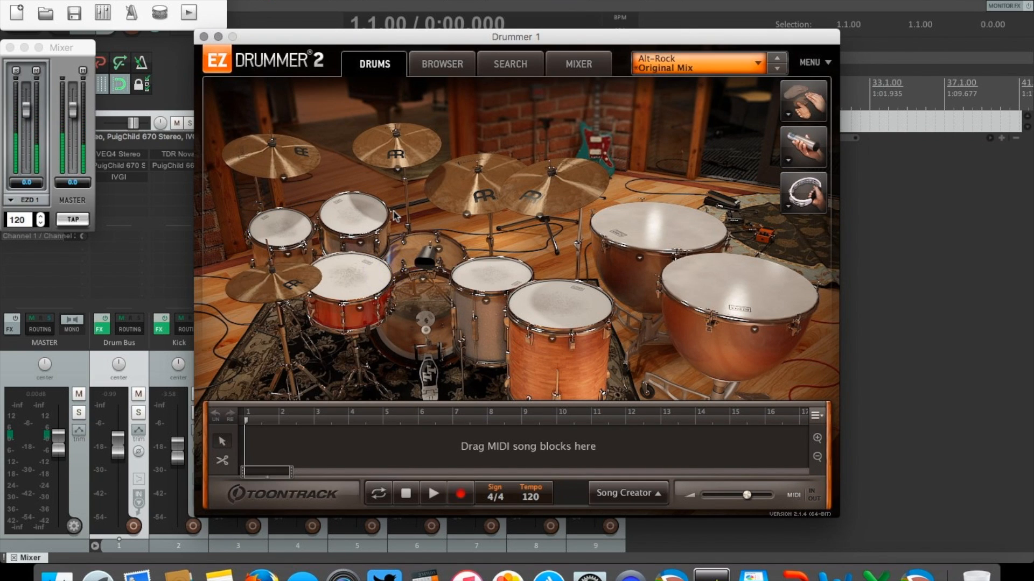
Check the available instruments for Cymbal 1 and the Hi-Hat without changing either selection
click(283, 179)
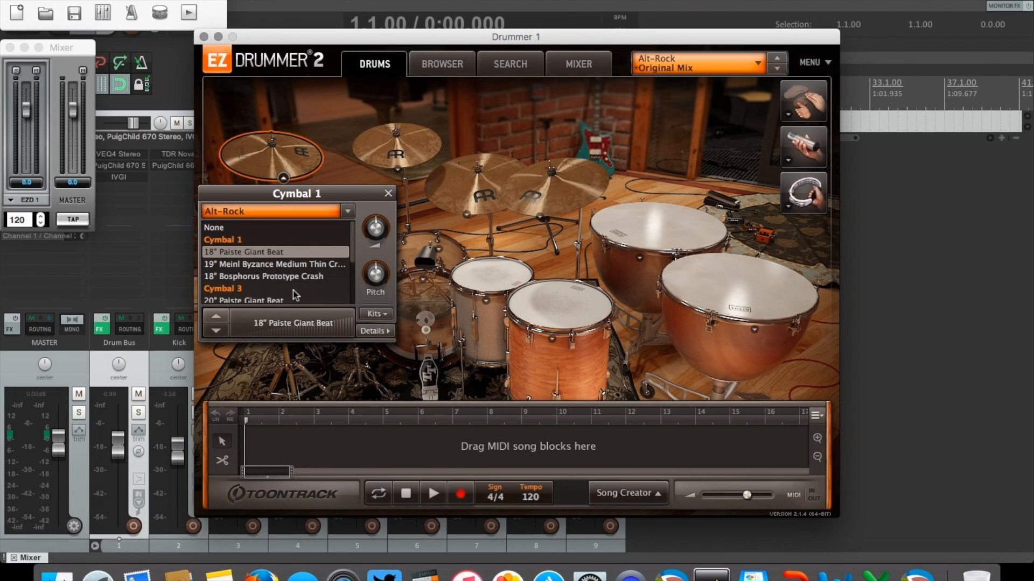
click(395, 194)
click(279, 303)
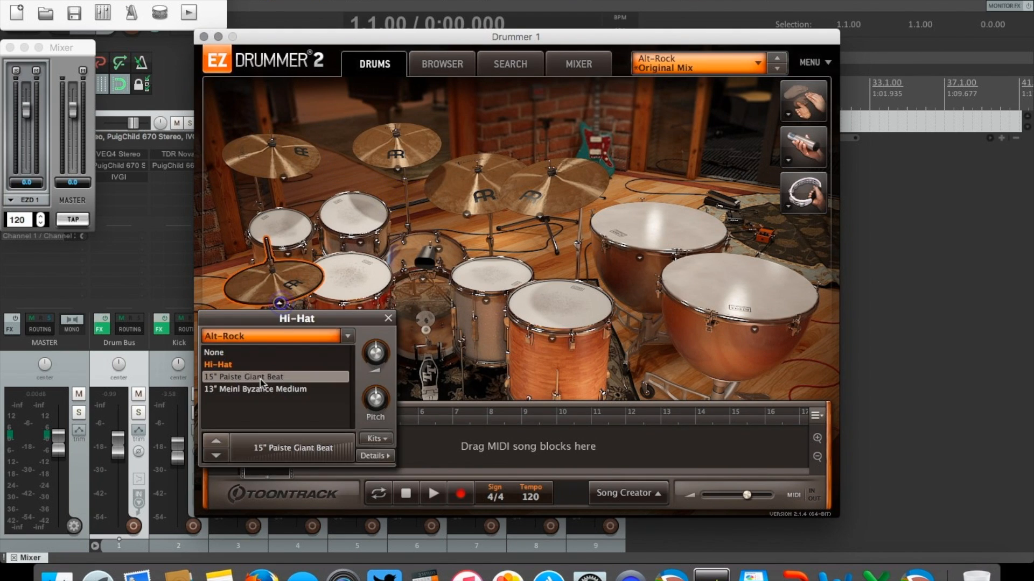
click(393, 319)
click(284, 176)
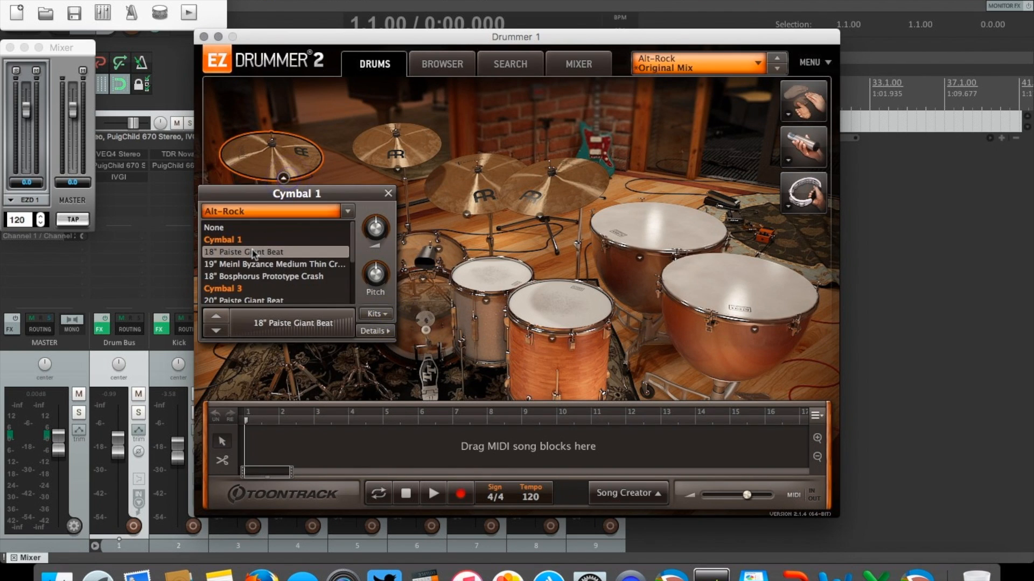
scroll(351, 248, down, 2)
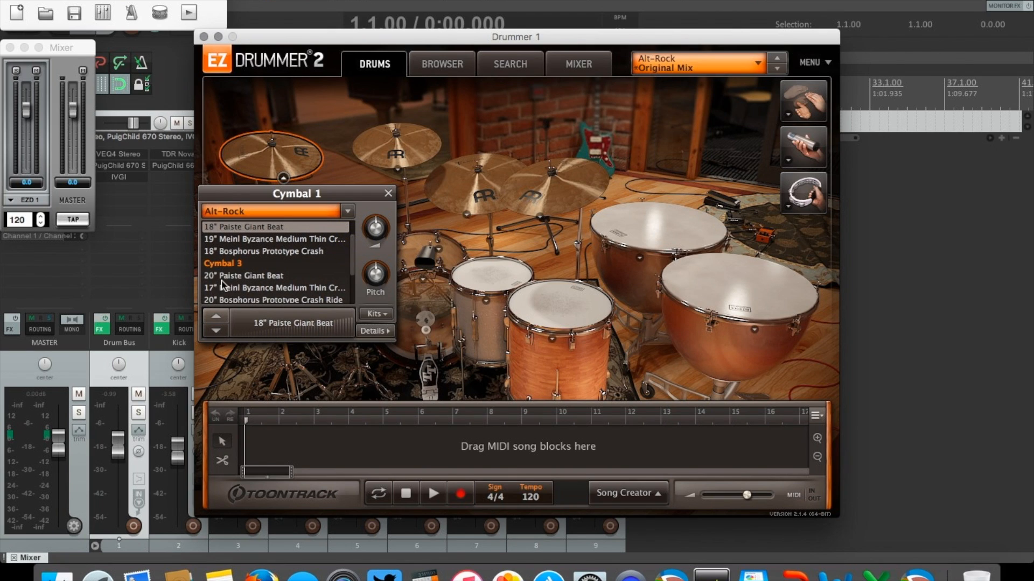
click(388, 193)
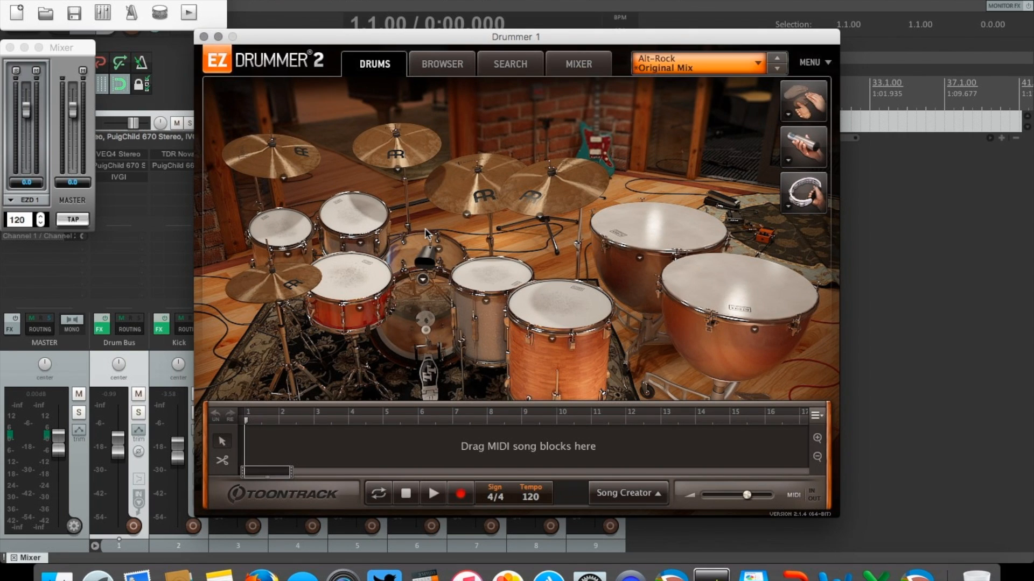
Audition the 15" Paiste Giant Beat hi-hat with several repeated hits
click(279, 303)
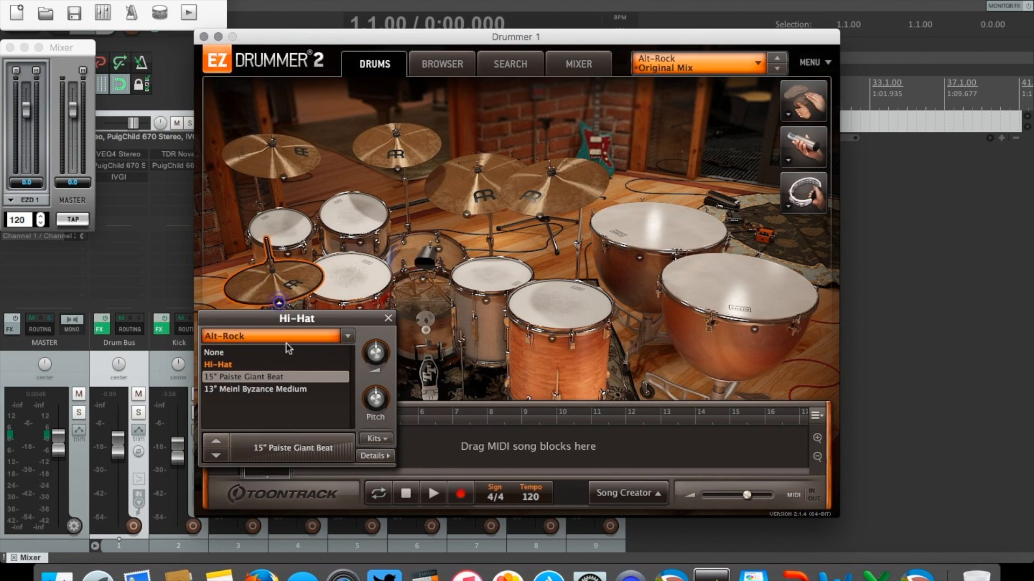
click(249, 378)
click(250, 379)
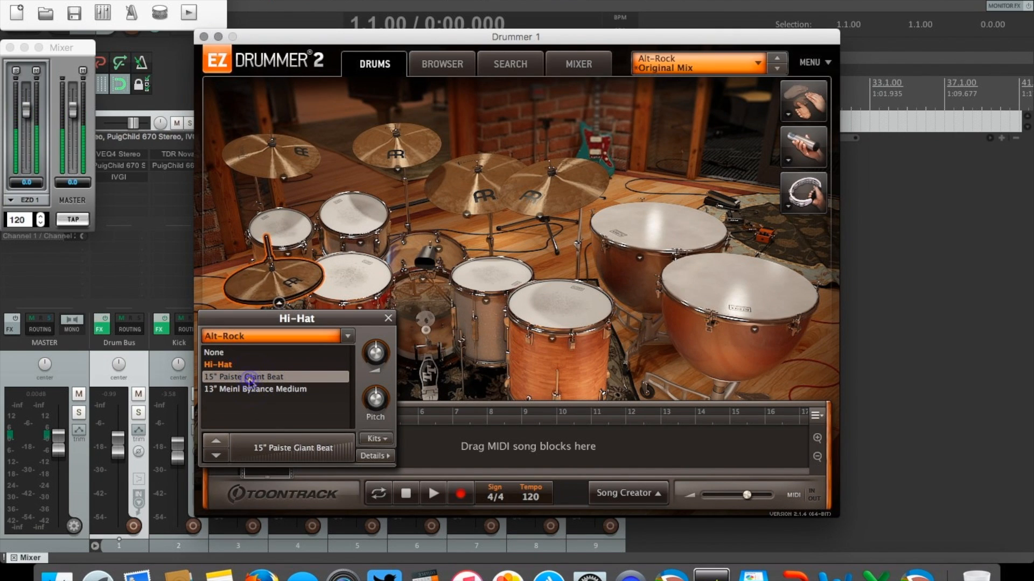
click(249, 378)
click(249, 379)
click(249, 379)
click(249, 379)
click(250, 379)
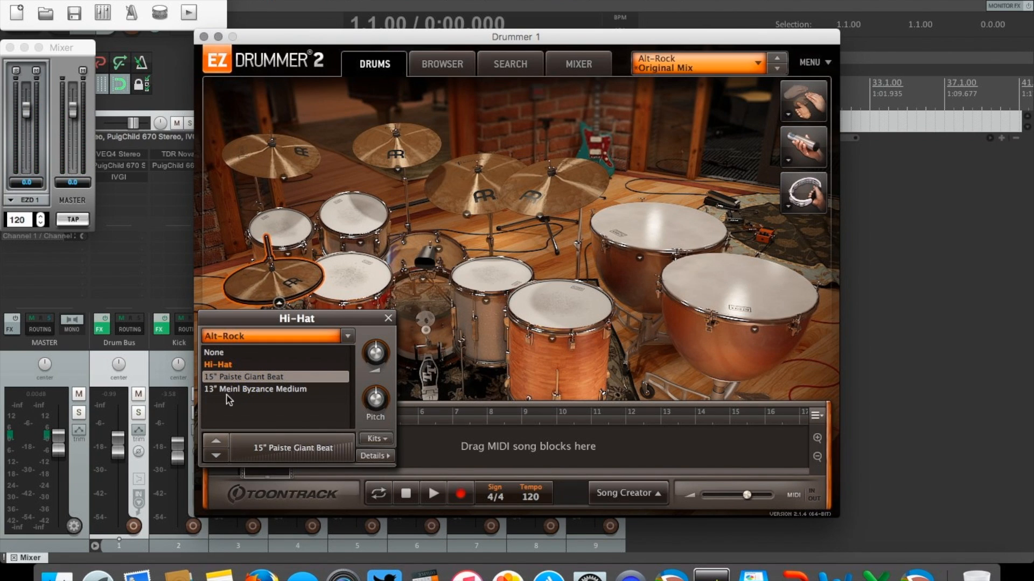
Compare the 13" Meinl Byzance Medium with the 15" Paiste Giant Beat, and keep the Meinl as the hi-hat
click(238, 393)
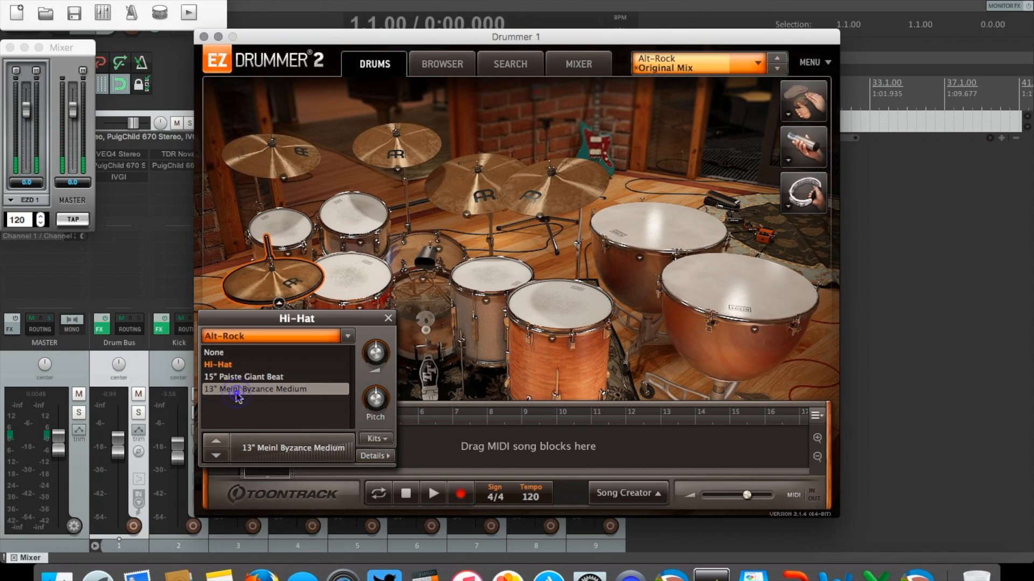
click(236, 392)
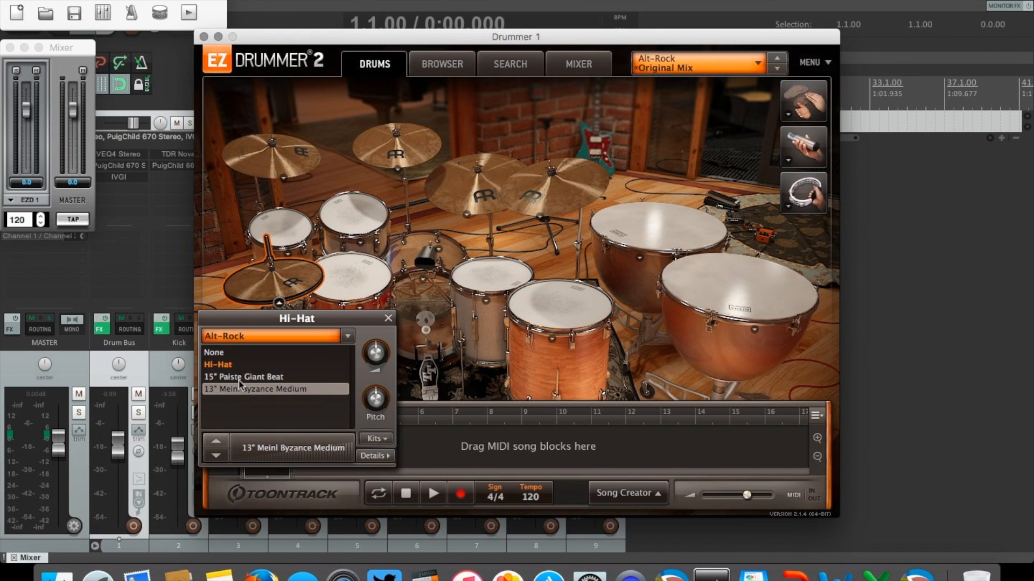
click(233, 378)
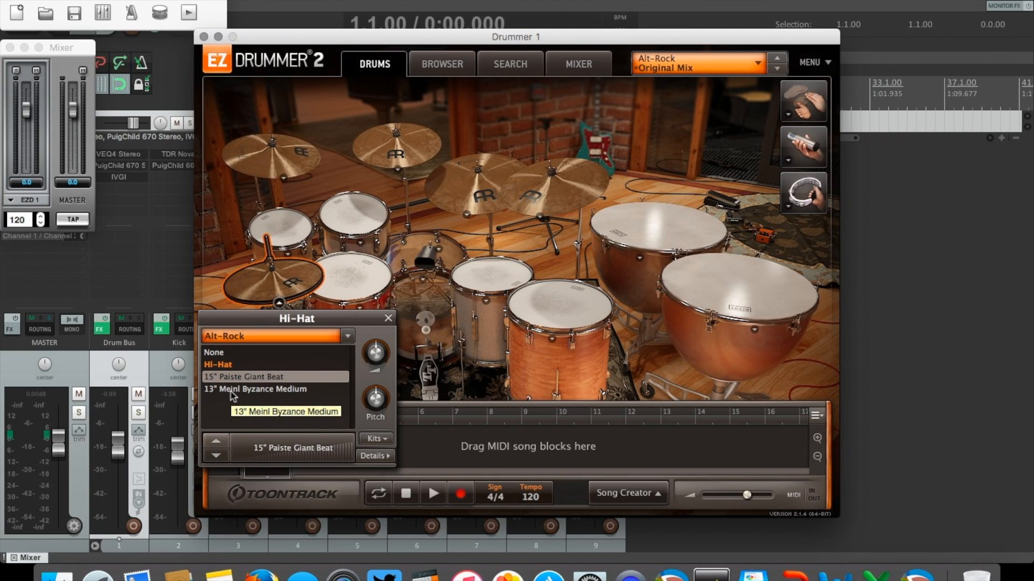
click(232, 393)
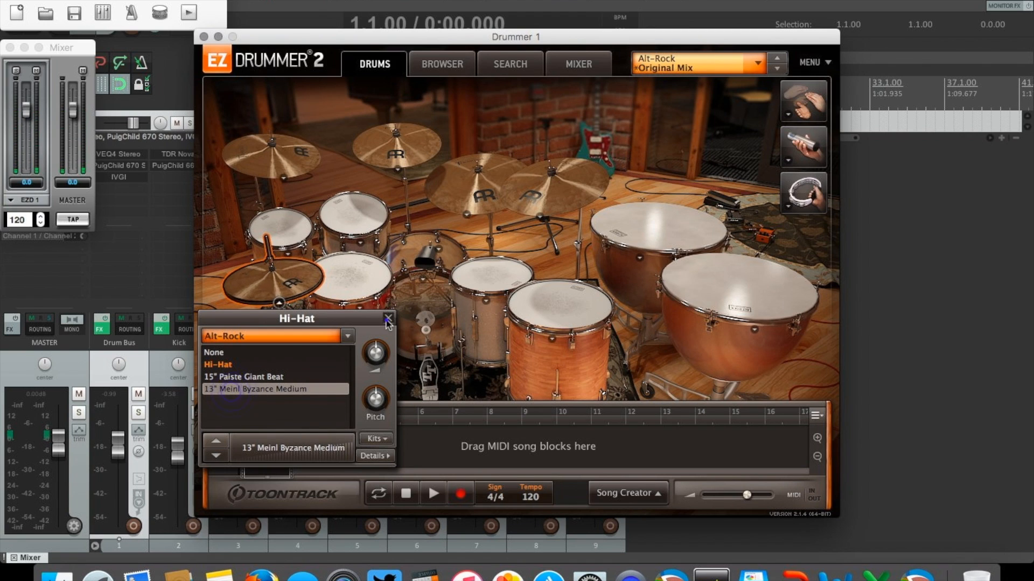
Audition the 18" Paiste Giant Beat for Cymbal 1, and switch it to the 19" Meinl Byzance Medium Thin Crash
click(284, 179)
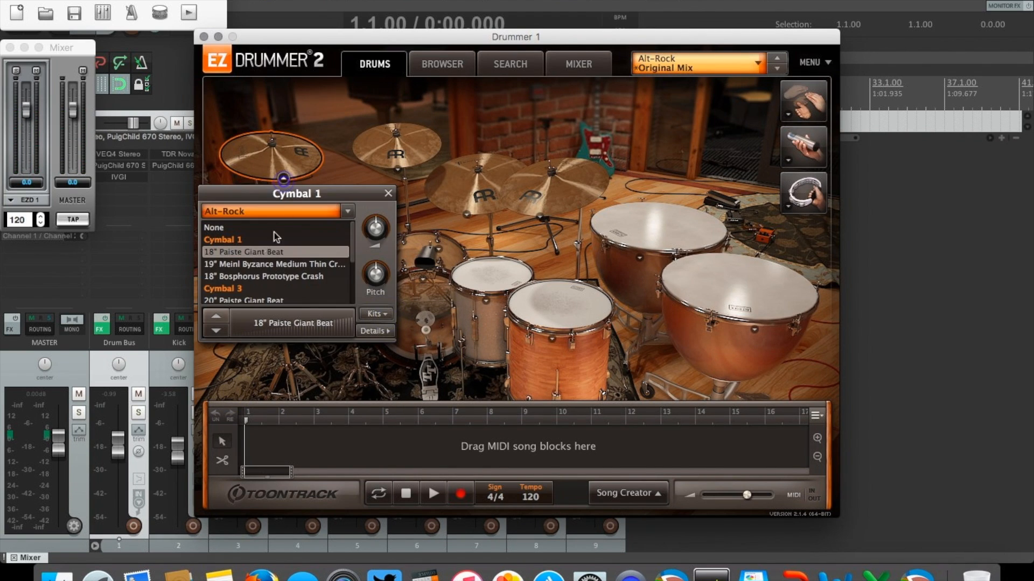
click(252, 253)
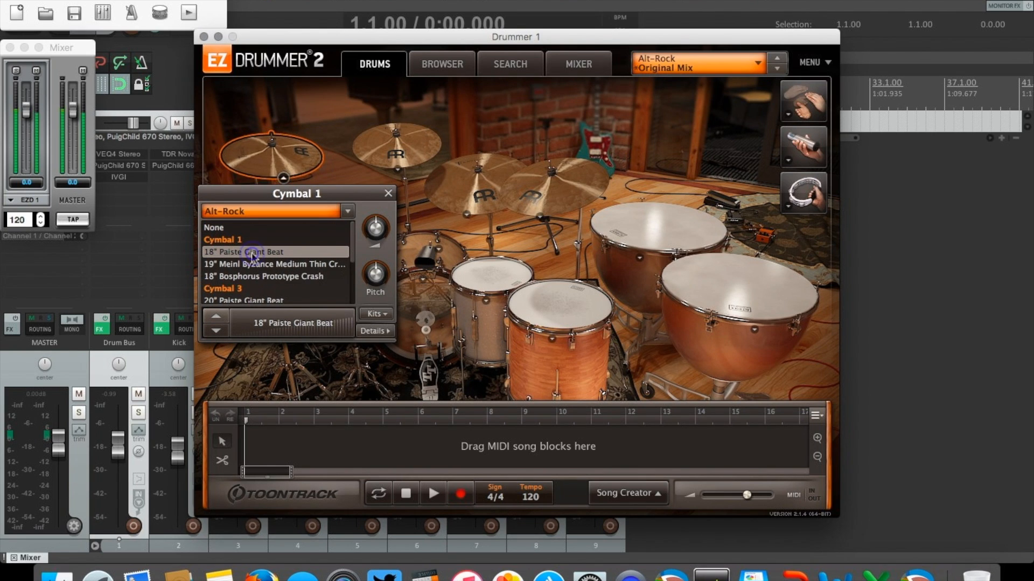
click(252, 253)
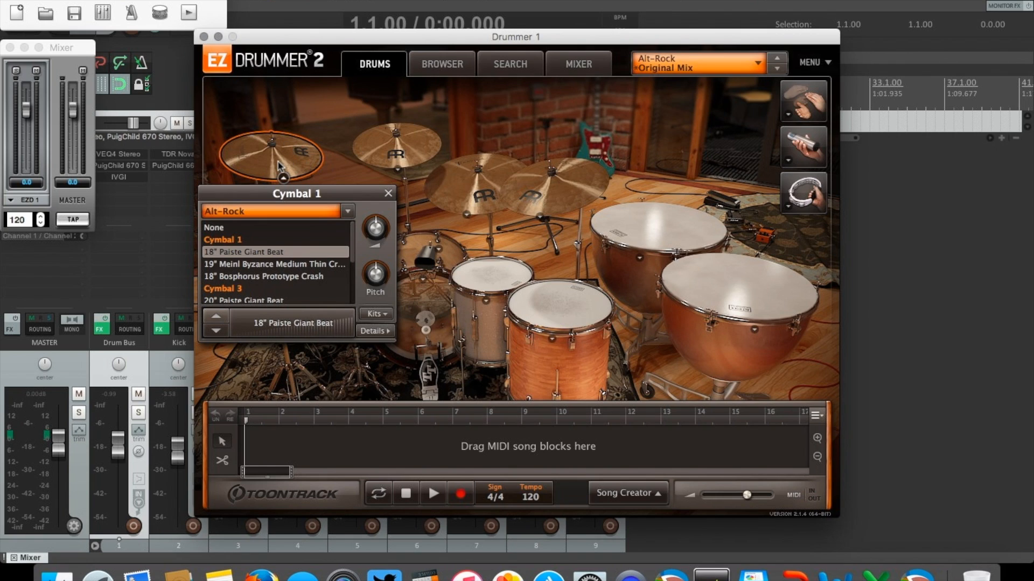
click(250, 267)
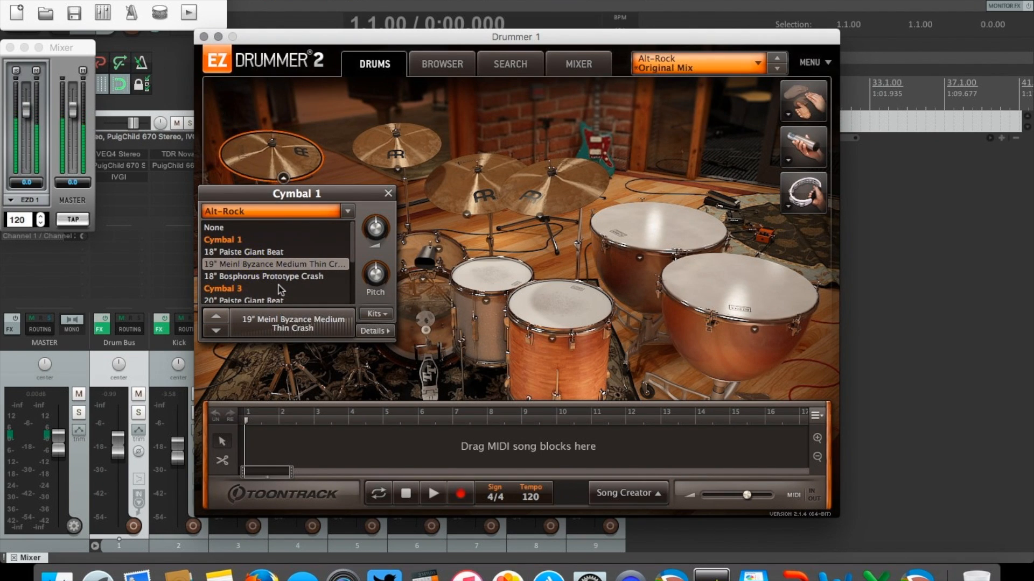
Compare the 18" Bosphorus Prototype Crash with the Paiste and Meinl crashes for Cymbal 1, and keep the Bosphorus
click(249, 277)
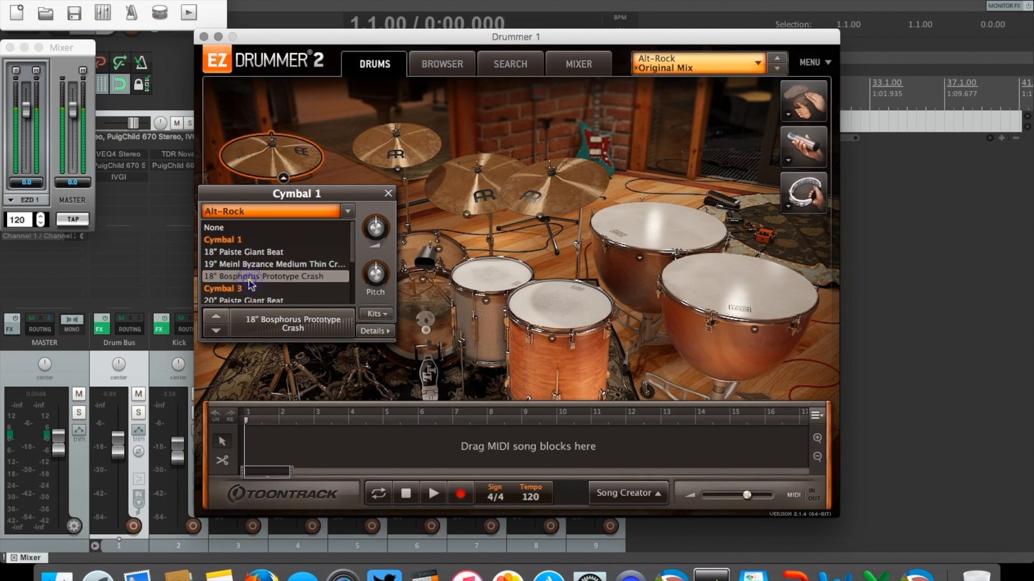
click(249, 280)
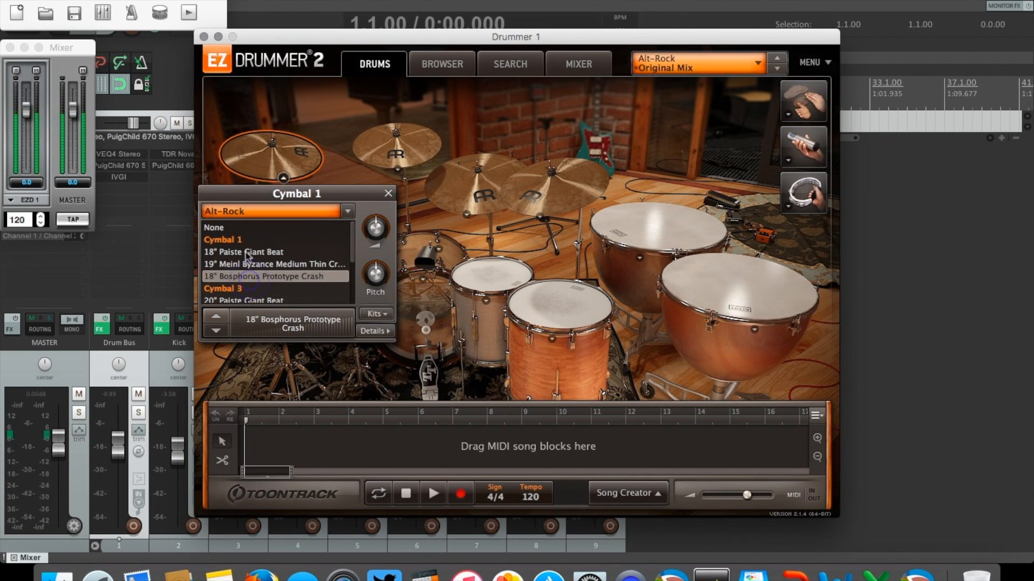
click(245, 253)
click(241, 263)
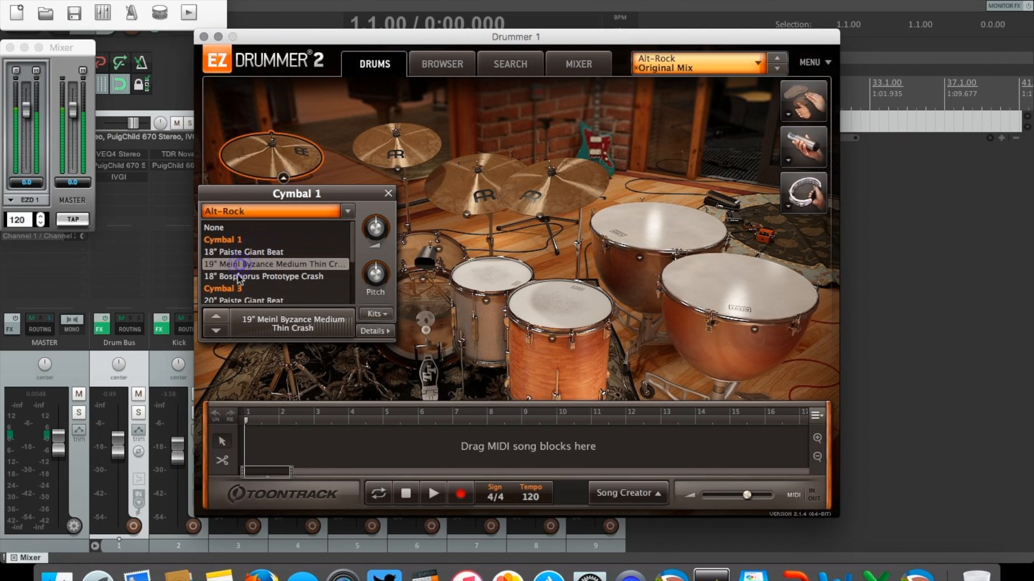
click(238, 277)
drag(353, 247, 353, 288)
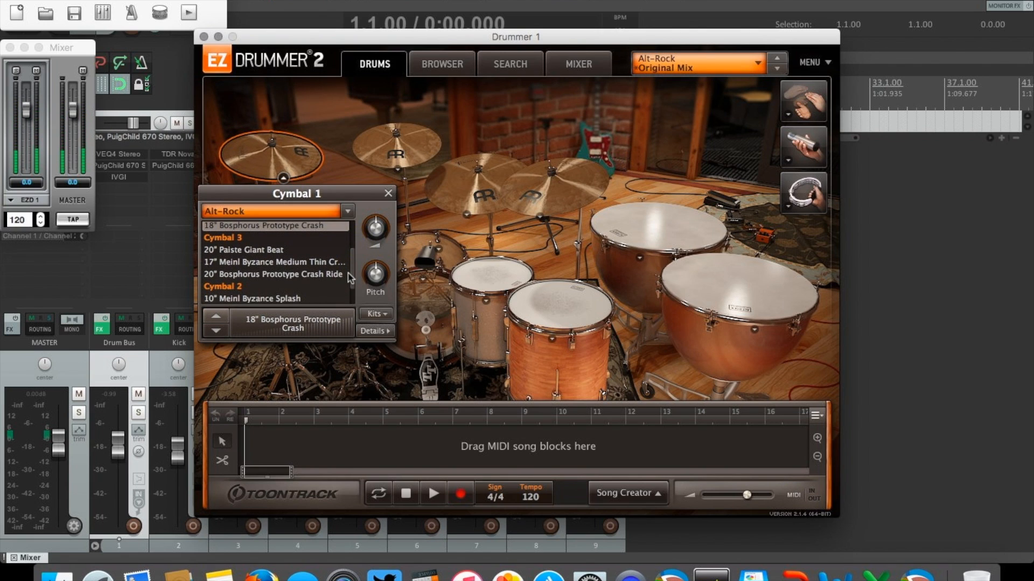
click(388, 194)
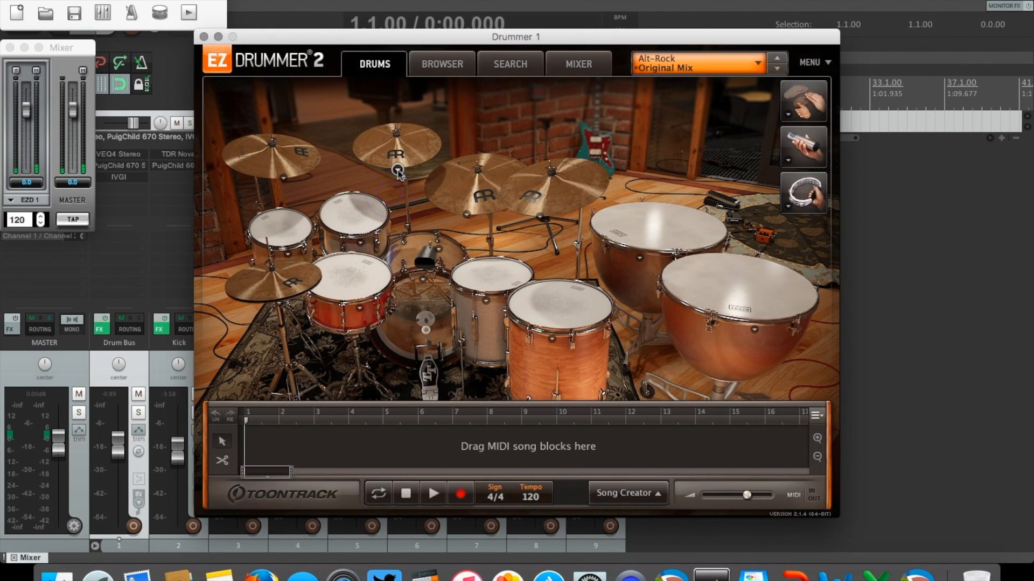
Audition the 10" Meinl Byzance Splash and 18" Medium Thin Crash for Cymbal 2, and set it to the 16" Istanbul Agop Signature China
click(398, 170)
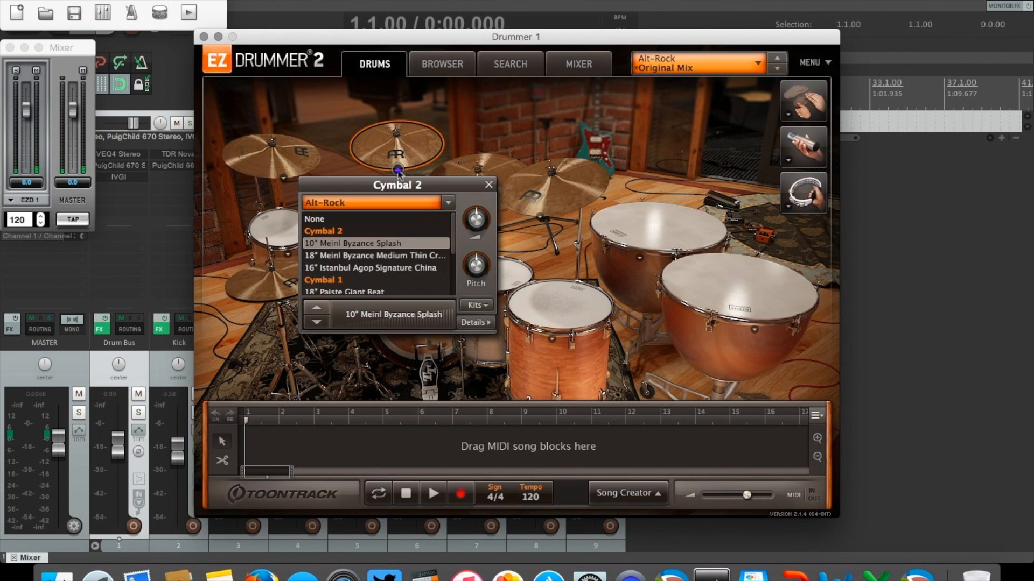
click(367, 247)
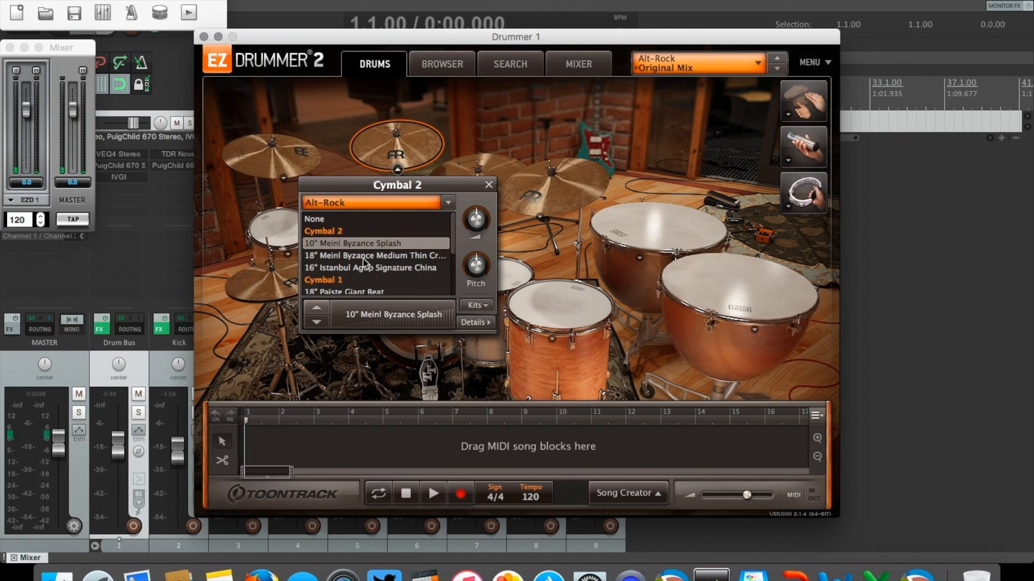
click(363, 258)
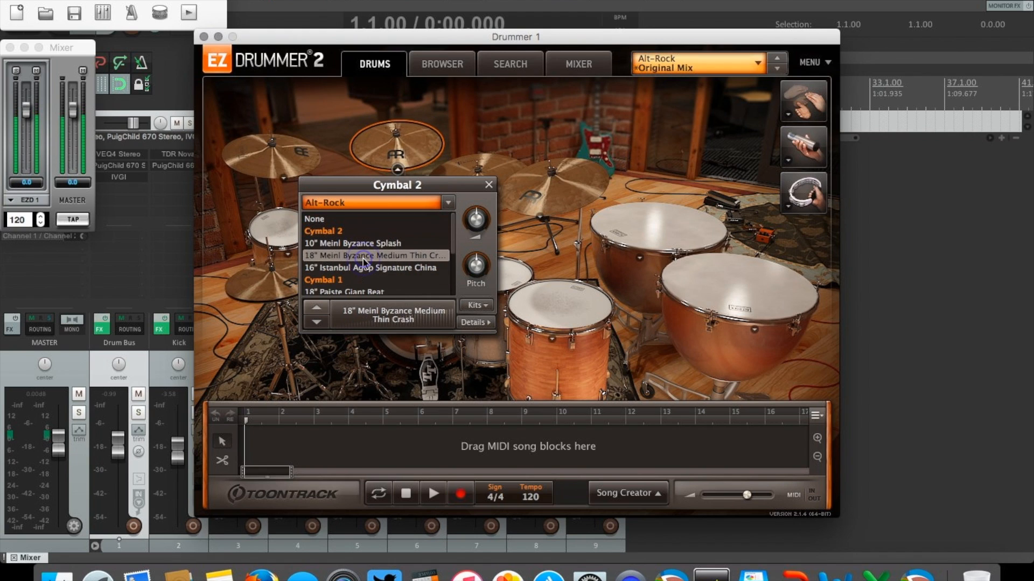
click(363, 260)
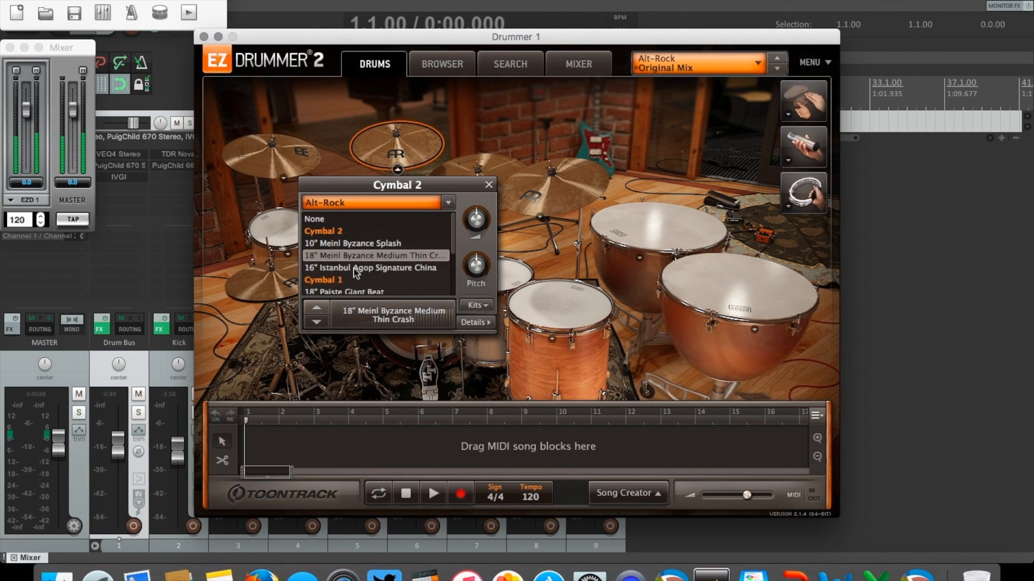
click(356, 269)
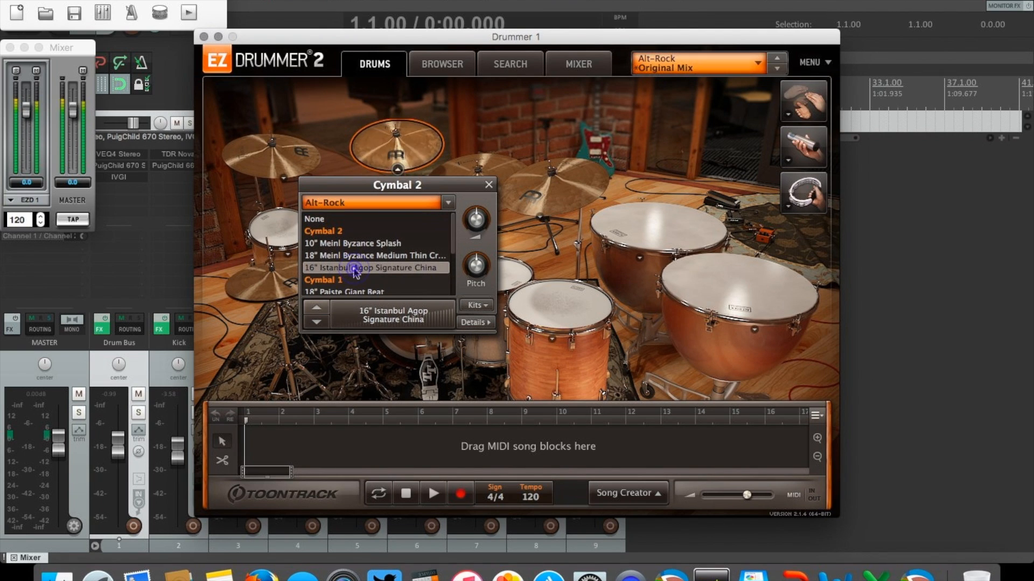
click(489, 185)
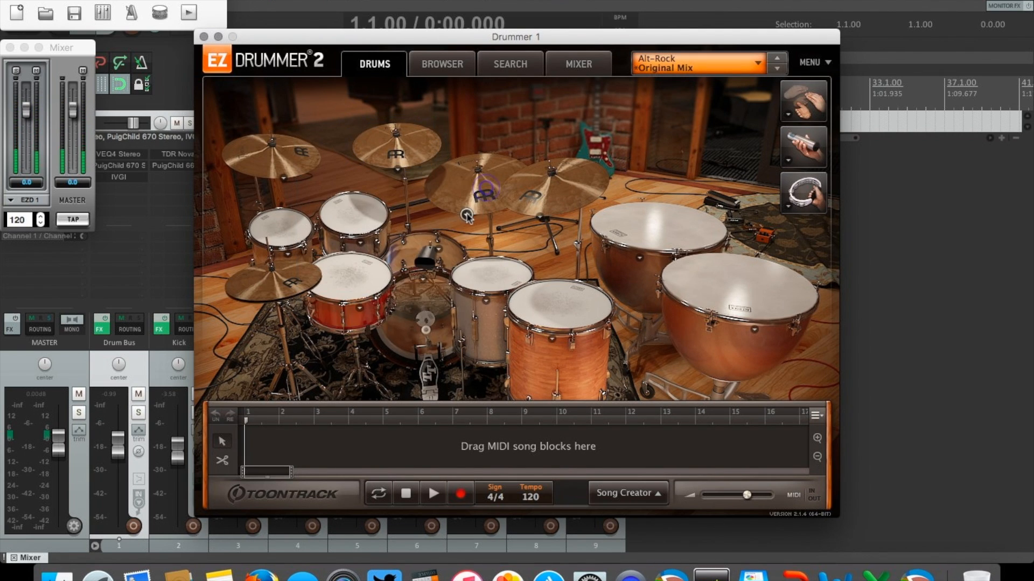
Audition the 24" Paiste Giant Beat as the ride cymbal with several repeated hits
click(466, 214)
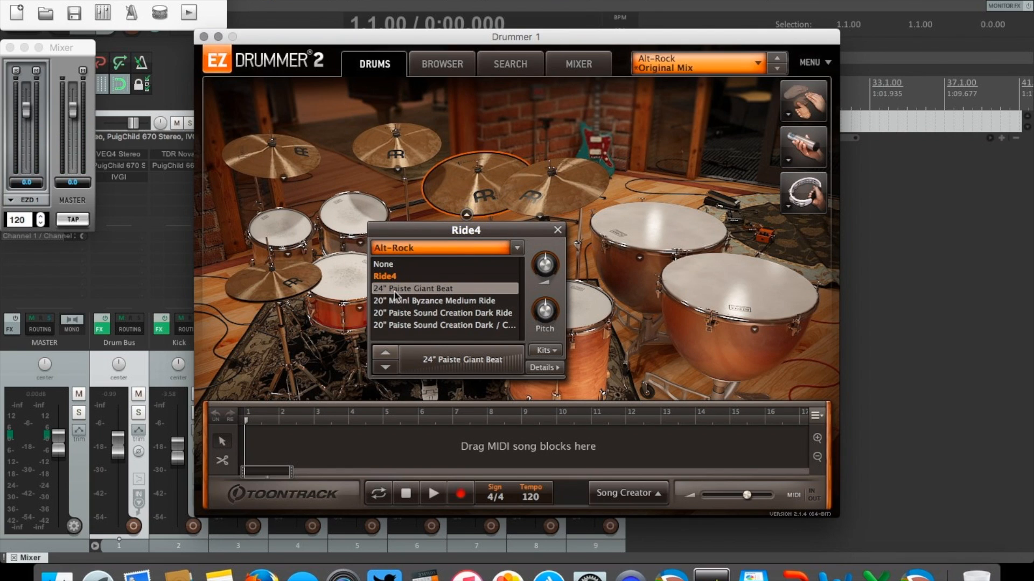
click(431, 291)
click(432, 291)
click(432, 291)
click(432, 291)
click(432, 292)
click(432, 292)
click(432, 291)
click(432, 291)
click(432, 291)
Compare the 20" Meinl Byzance Medium Ride with the 24" Paiste Giant Beat, and keep the Meinl as the ride
click(402, 301)
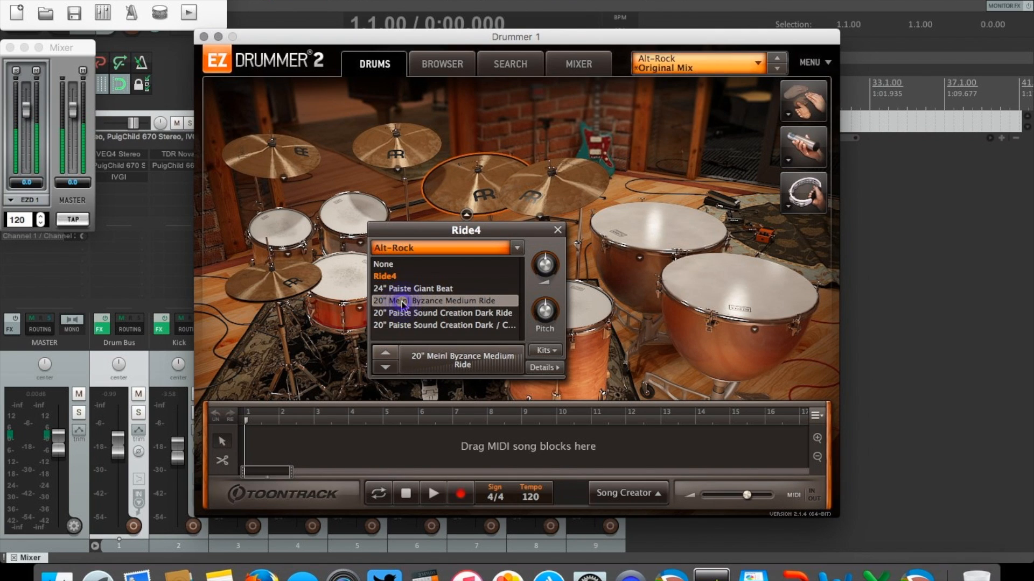
click(402, 302)
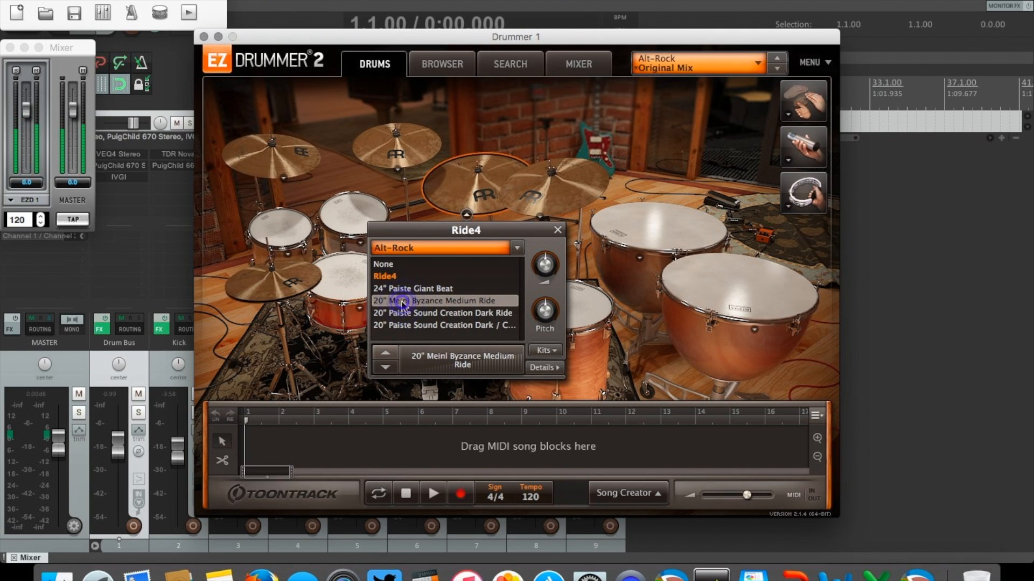
click(402, 303)
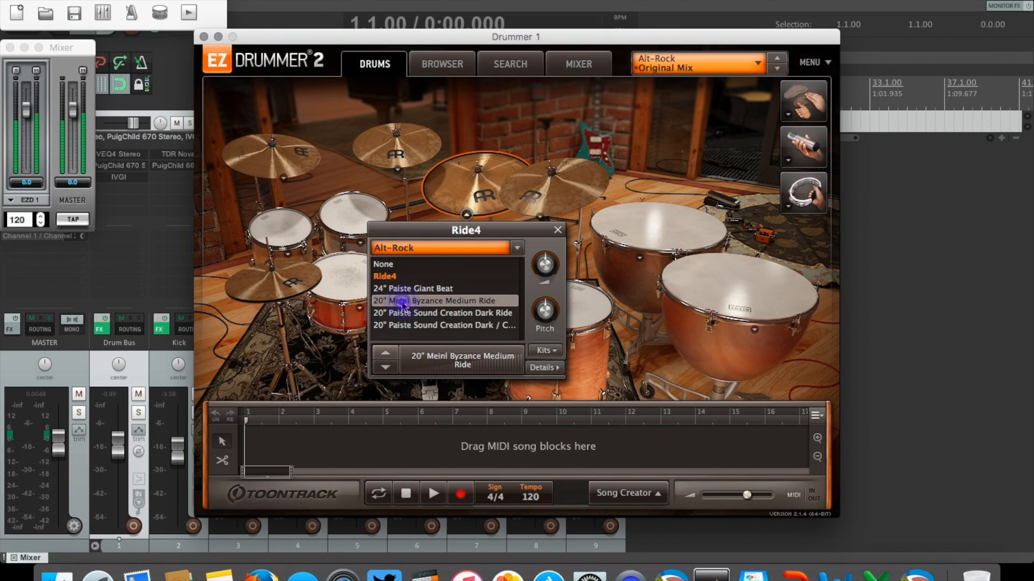
click(402, 303)
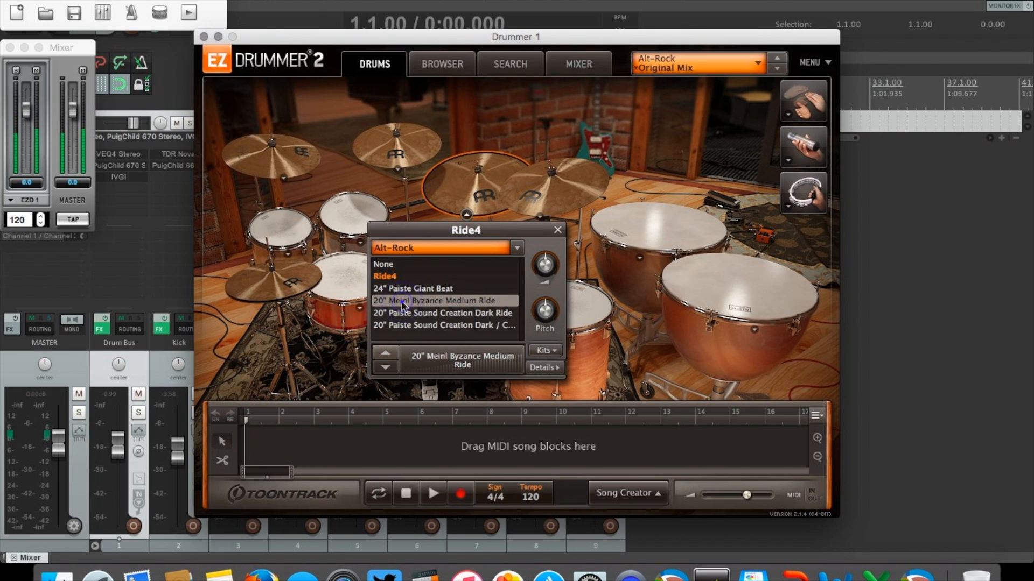
click(408, 289)
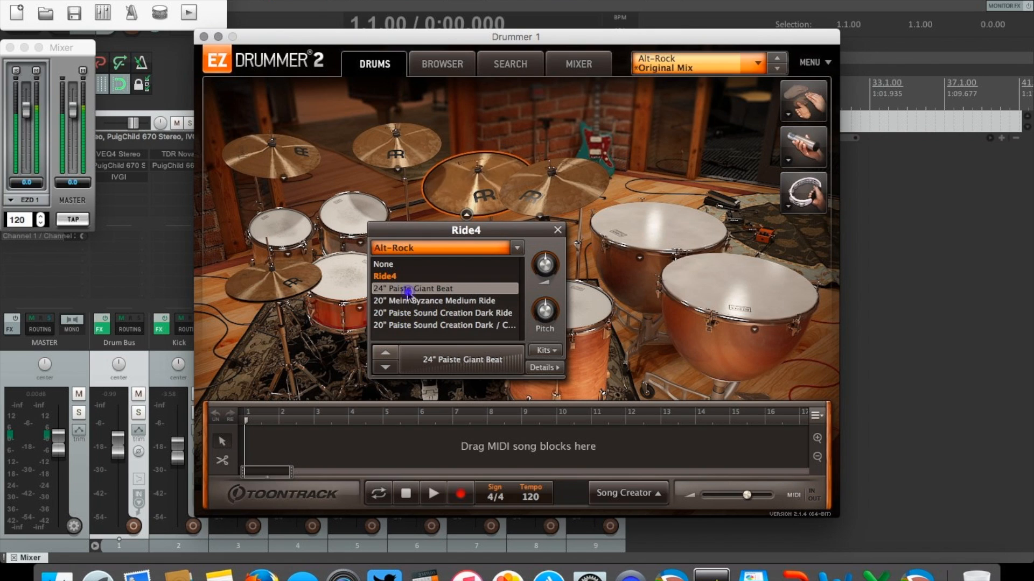
click(404, 301)
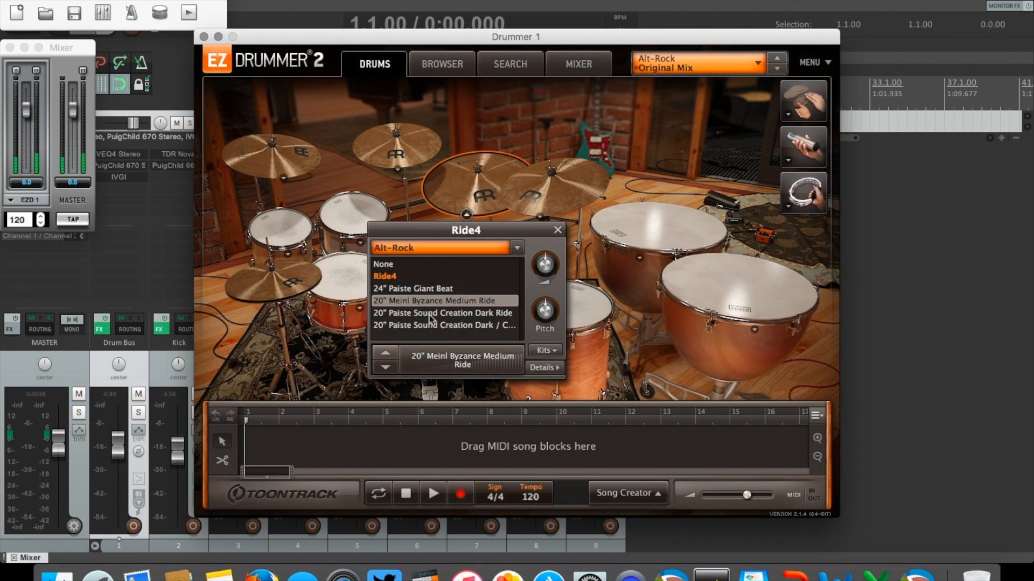
Audition the 20" Paiste Sound Creation Dark Ride, and set the ride to the 20" Paiste Sound Creation Dark / Cracked 20" Zildjian variant
click(414, 316)
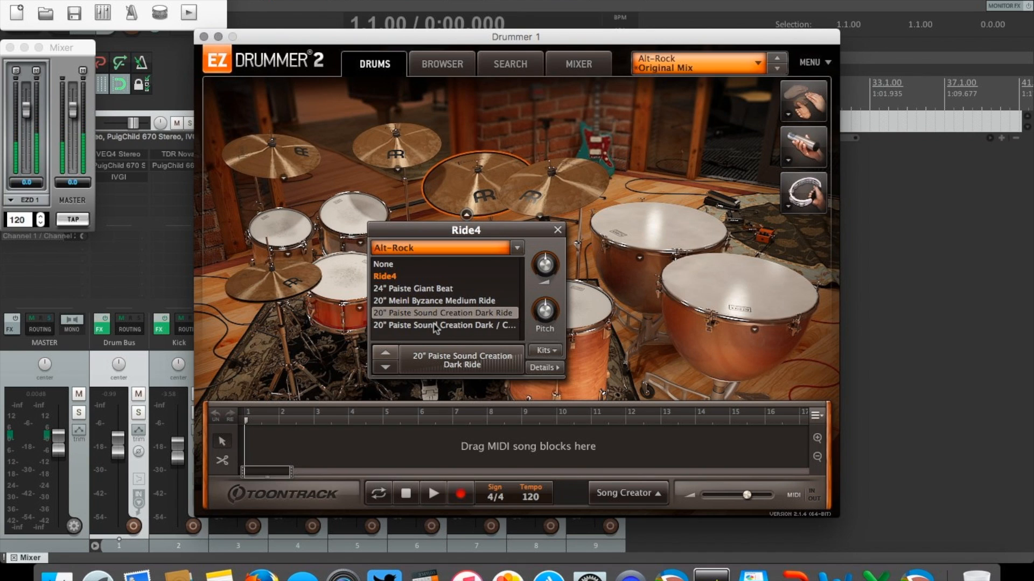
click(435, 326)
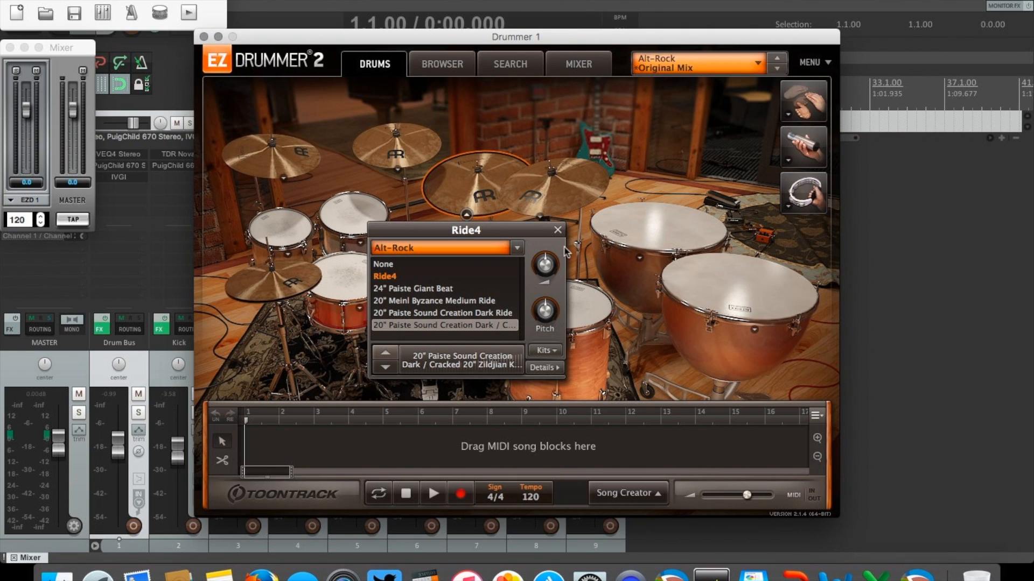
click(557, 231)
Check the instrument chosen for Cymbal 3, and set Cymbal 1 to the 18" Paiste Giant Beat
click(539, 216)
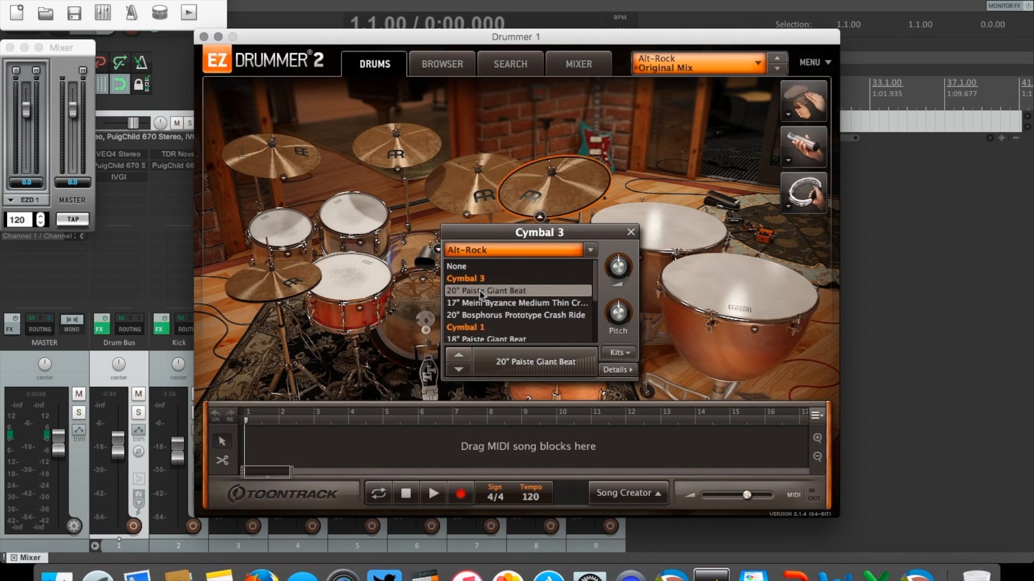
click(284, 178)
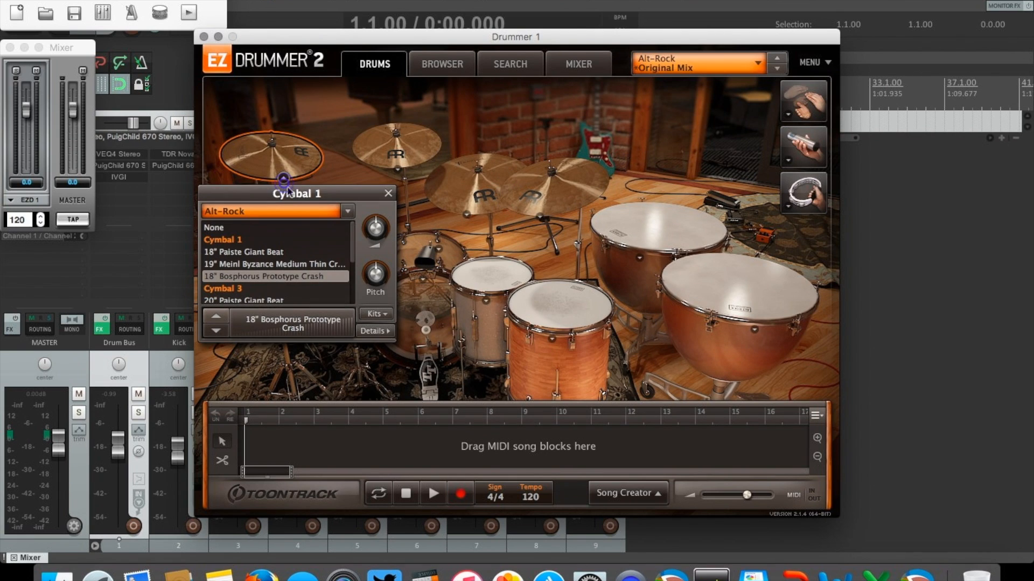
click(260, 251)
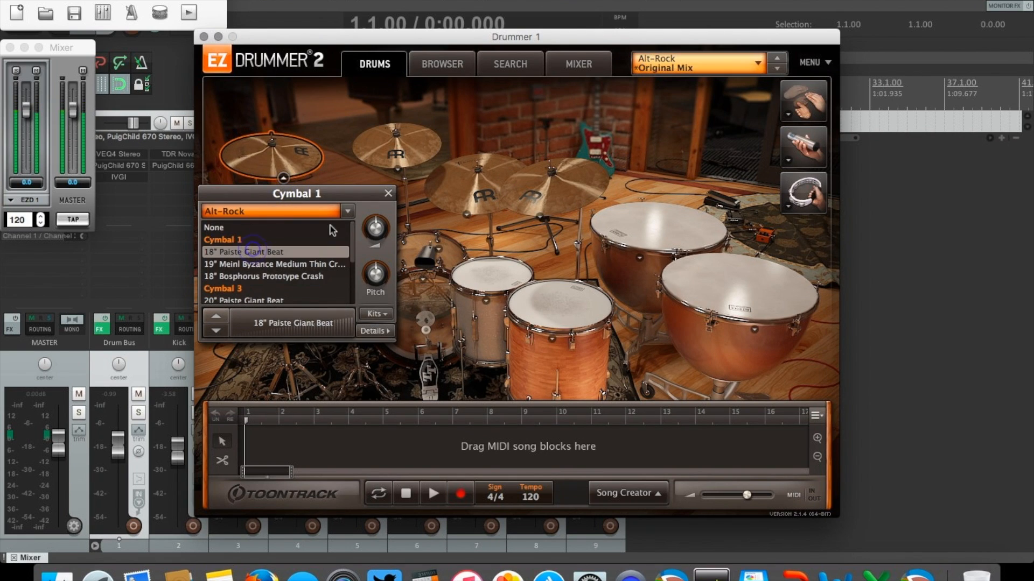
click(388, 190)
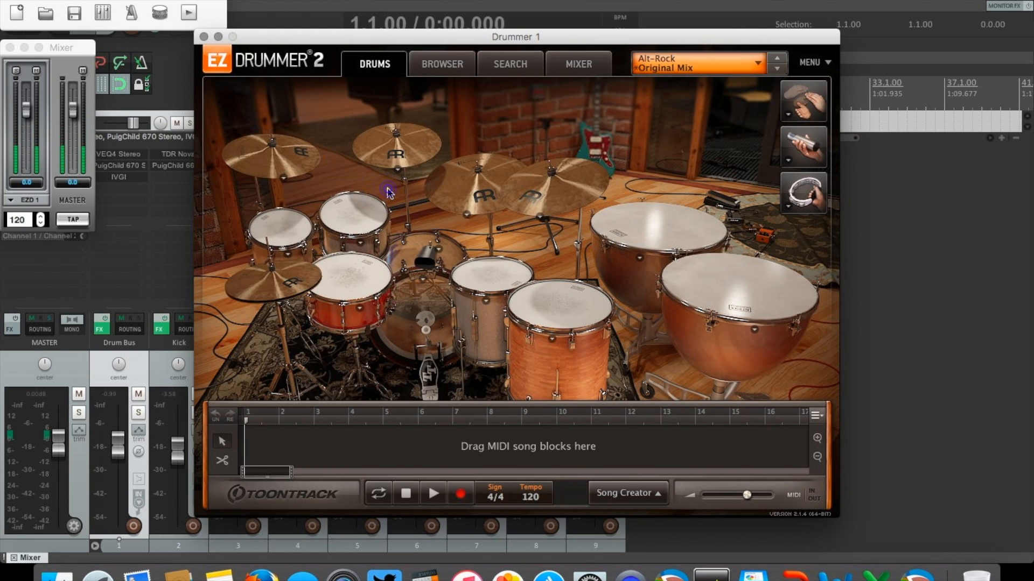
Play Cymbal 1 on the kit several times to compare its Paiste Giant Beat sound with Cymbal 3
click(296, 148)
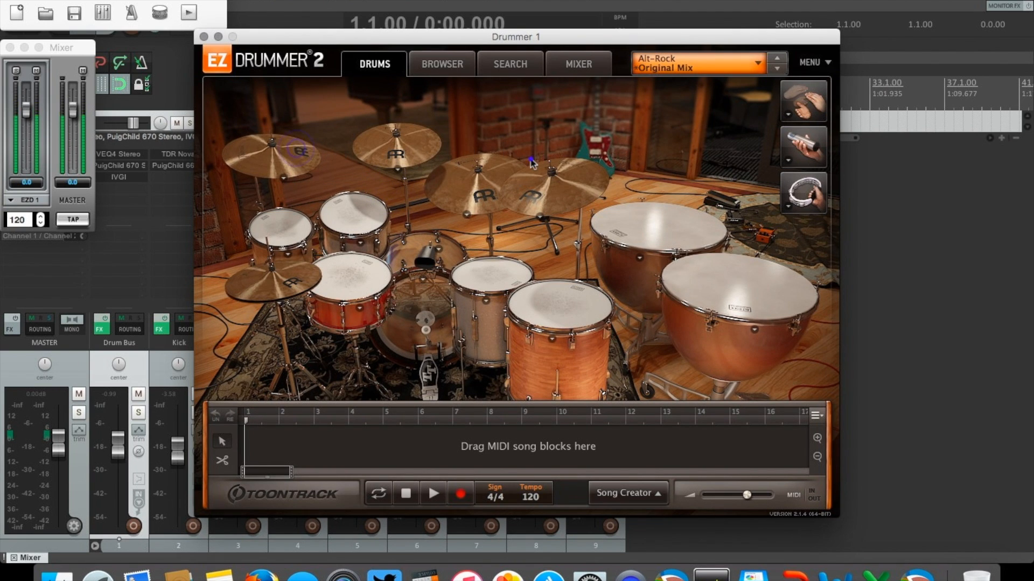
click(302, 151)
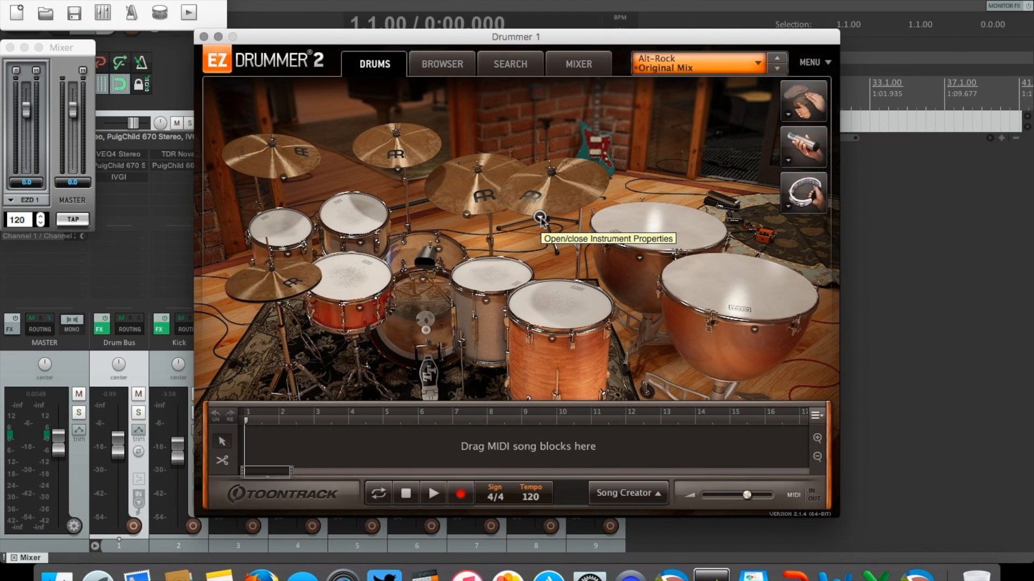
click(271, 166)
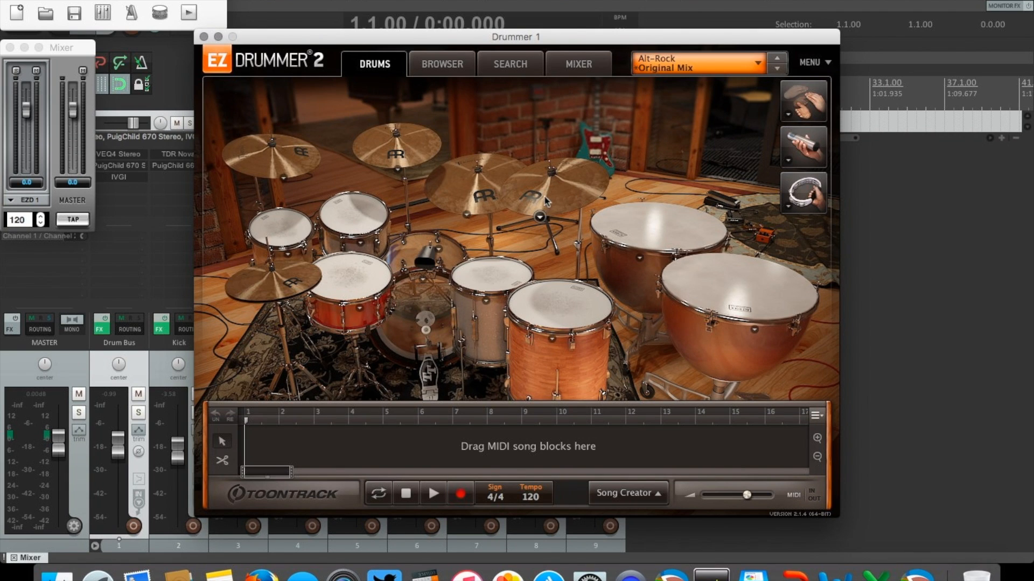
Audition the 17" Meinl Byzance Medium Thin Crash for Cymbal 3, and set it to the 20" Bosphorus Prototype Crash Ride
click(539, 218)
click(488, 305)
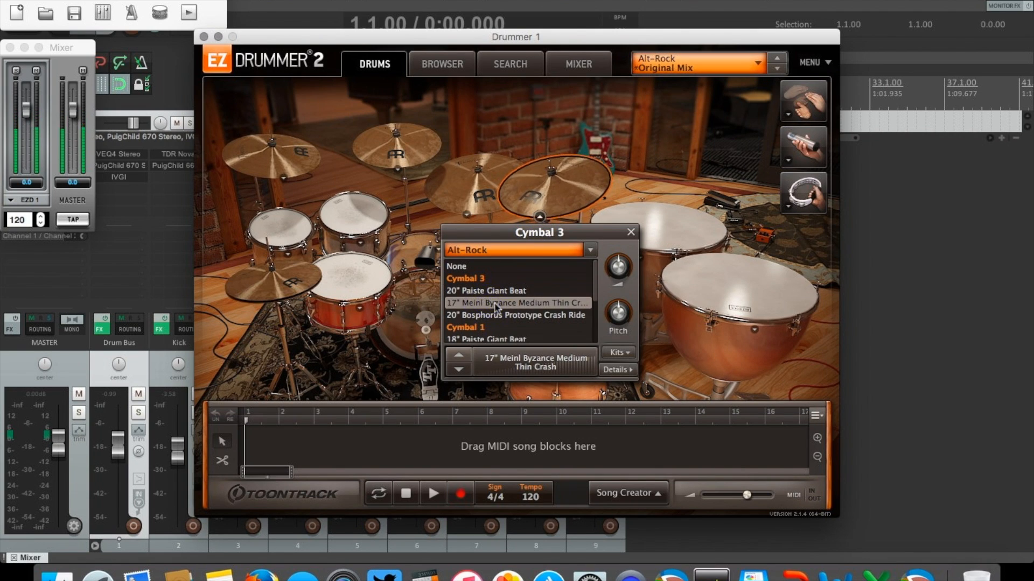
click(482, 317)
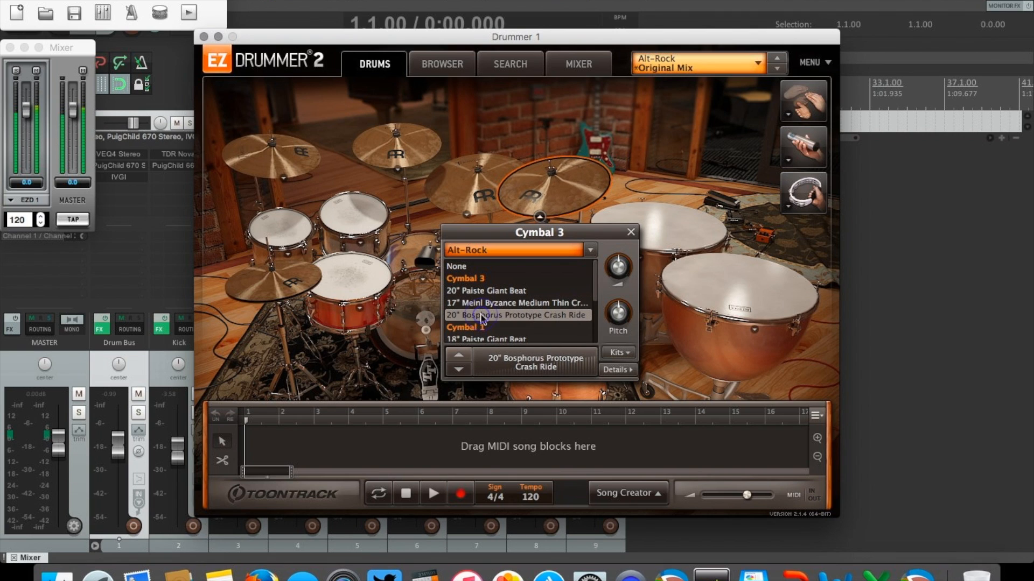
click(631, 233)
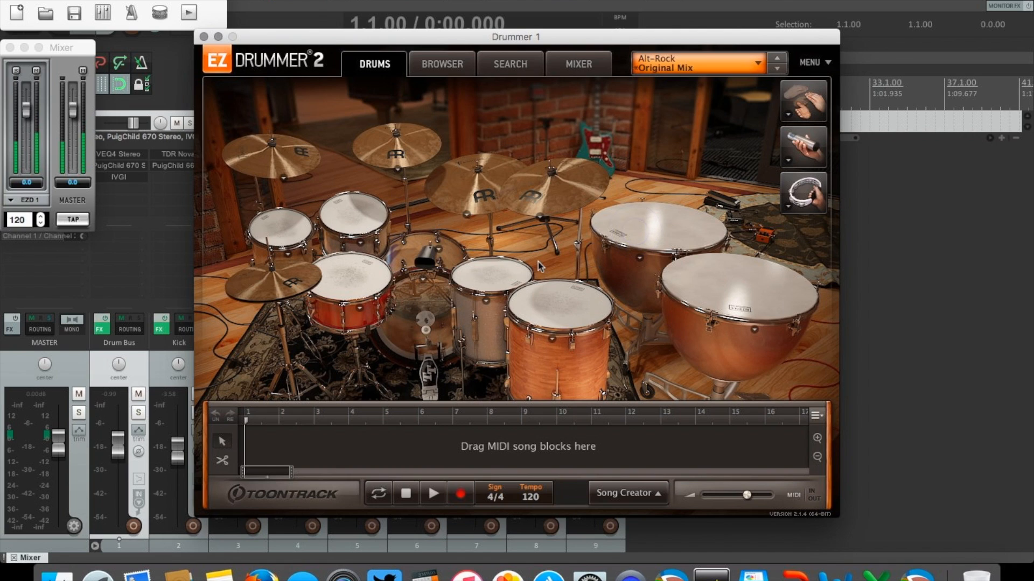
Compare the 6" Cosmic Percussion by LP cowbell with the 15" Paiste Giant Beat Bottom Hat, and keep the bottom hat
click(439, 251)
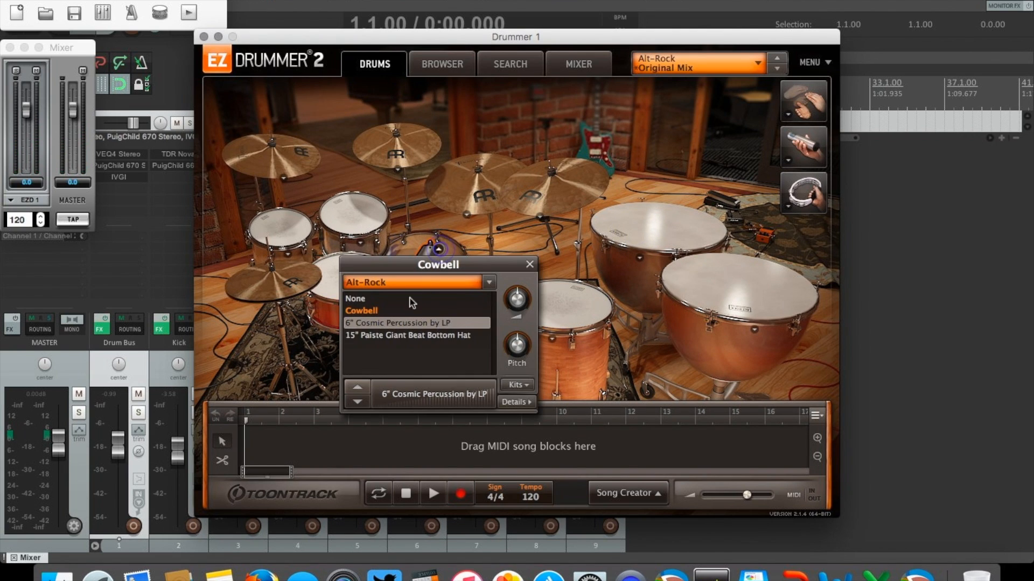
click(403, 326)
click(396, 337)
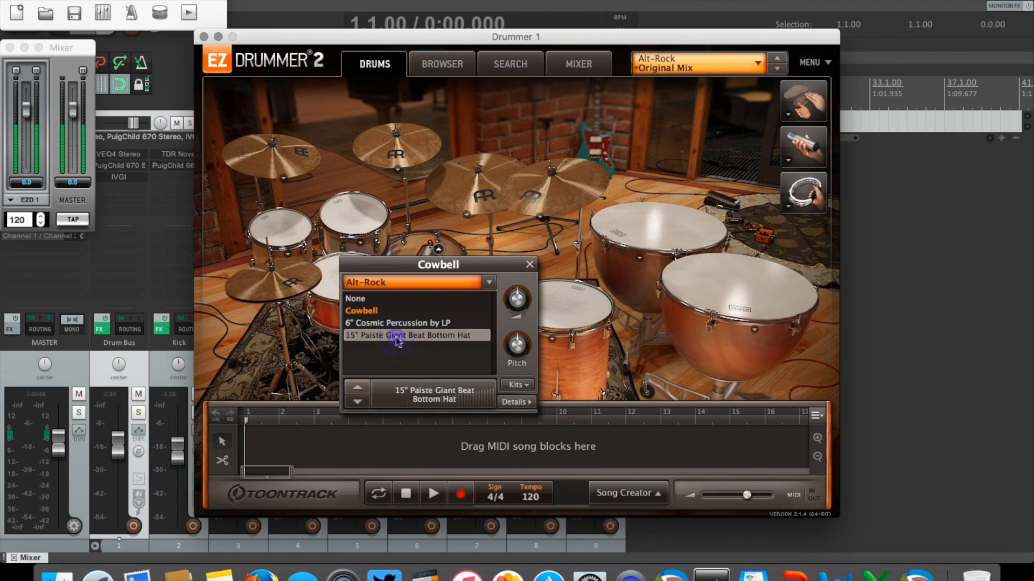
click(392, 324)
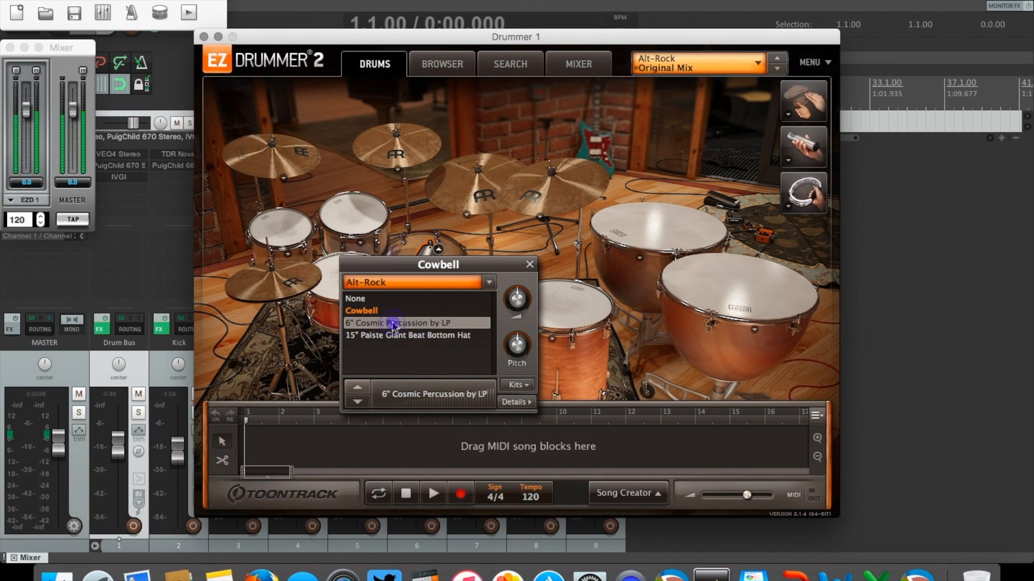
click(390, 334)
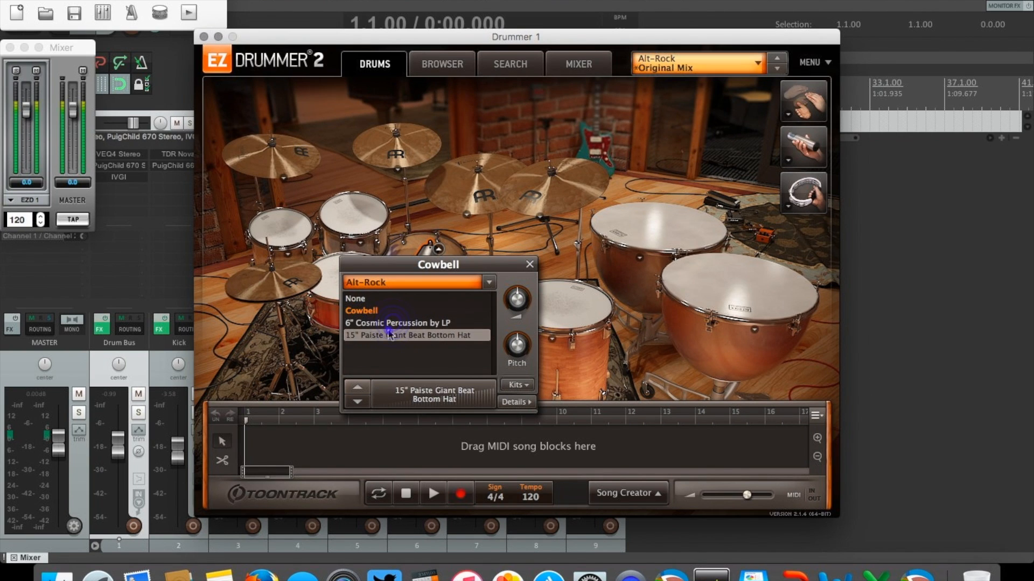
click(530, 265)
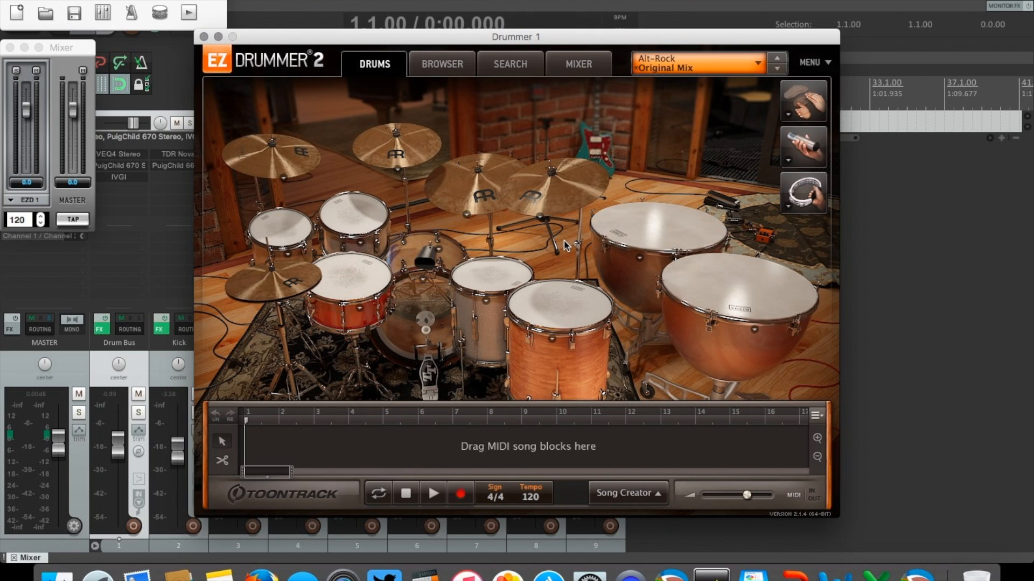
Check the instrument chosen for Timpani 1, and play both timpani on the kit several times
click(638, 260)
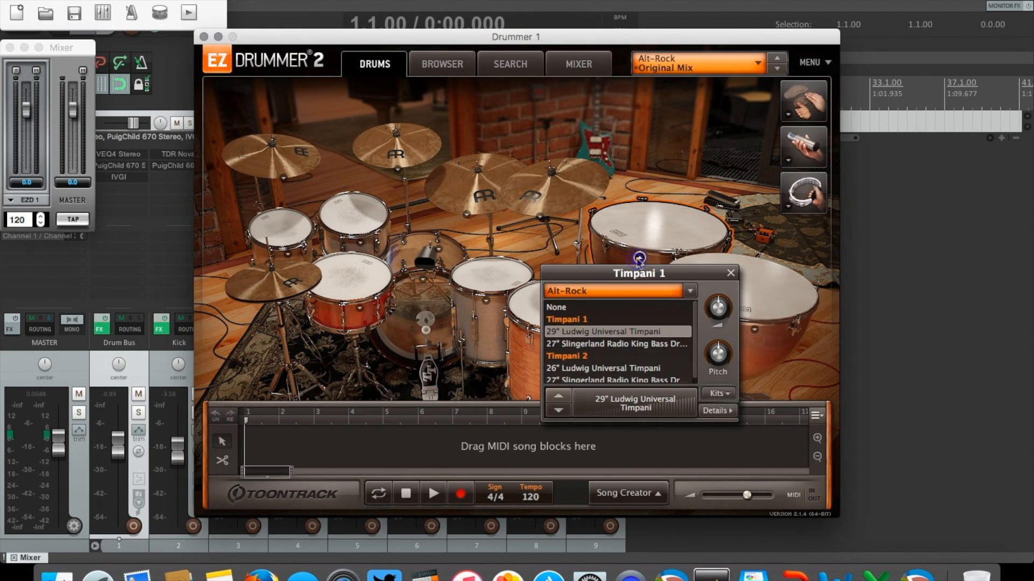
click(730, 274)
click(655, 225)
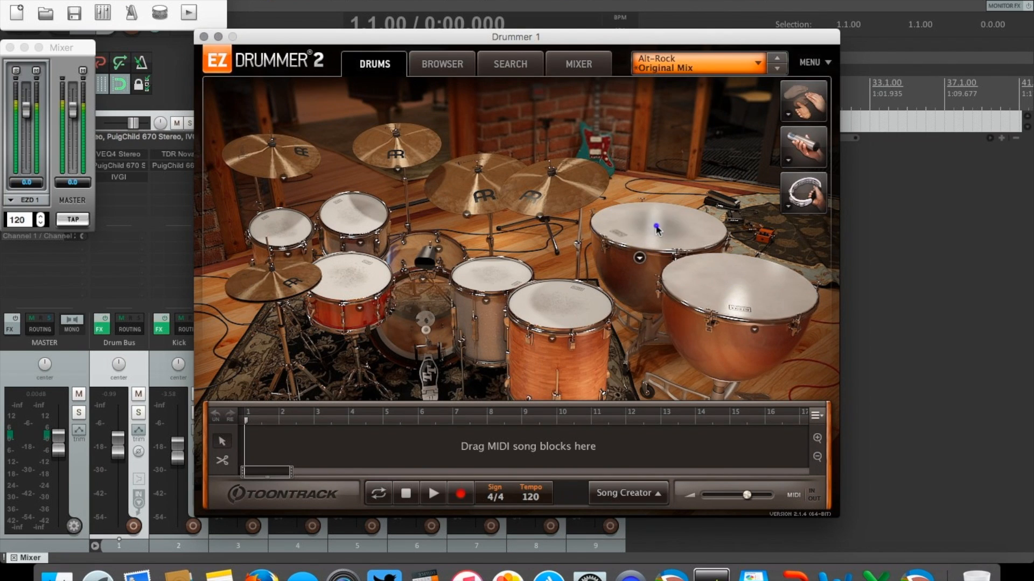
click(710, 296)
click(709, 296)
click(665, 233)
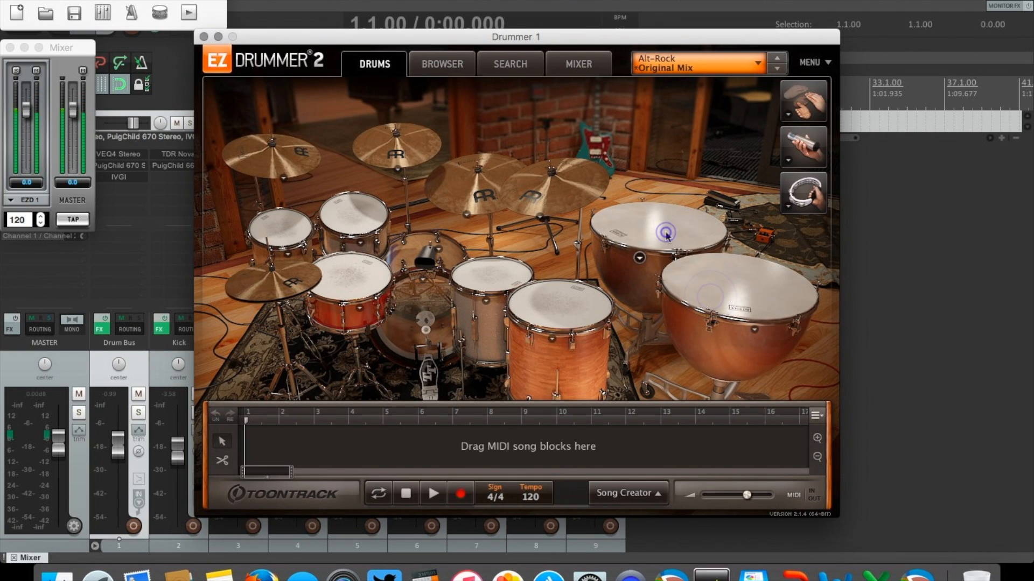
click(666, 232)
click(666, 232)
click(697, 274)
click(697, 273)
click(697, 274)
Audition the 27" Slingerland Radio King Bass Drum Low and High for Timpani 1, and set it back to the 29" Ludwig Universal Timpani
click(640, 258)
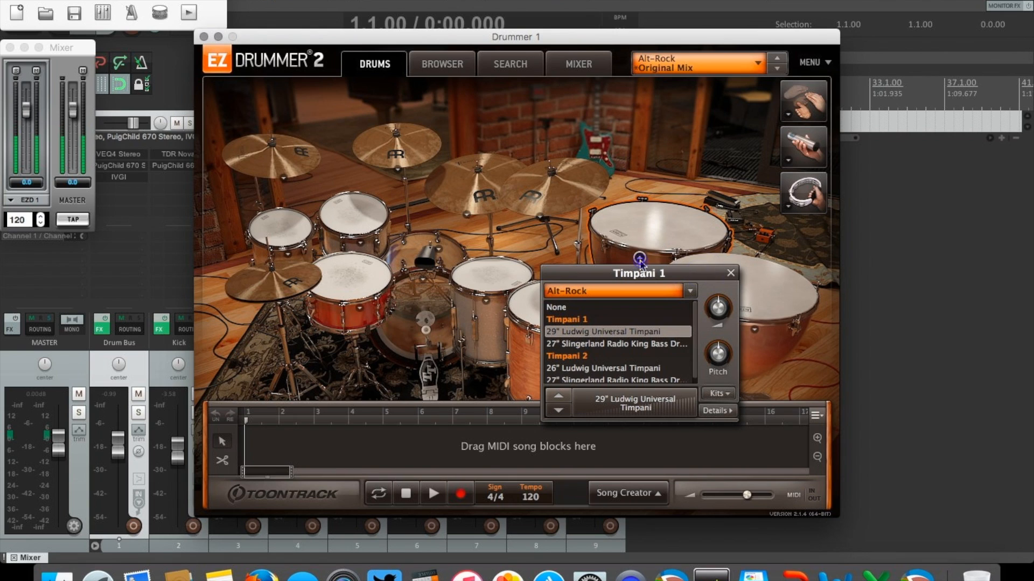
click(579, 344)
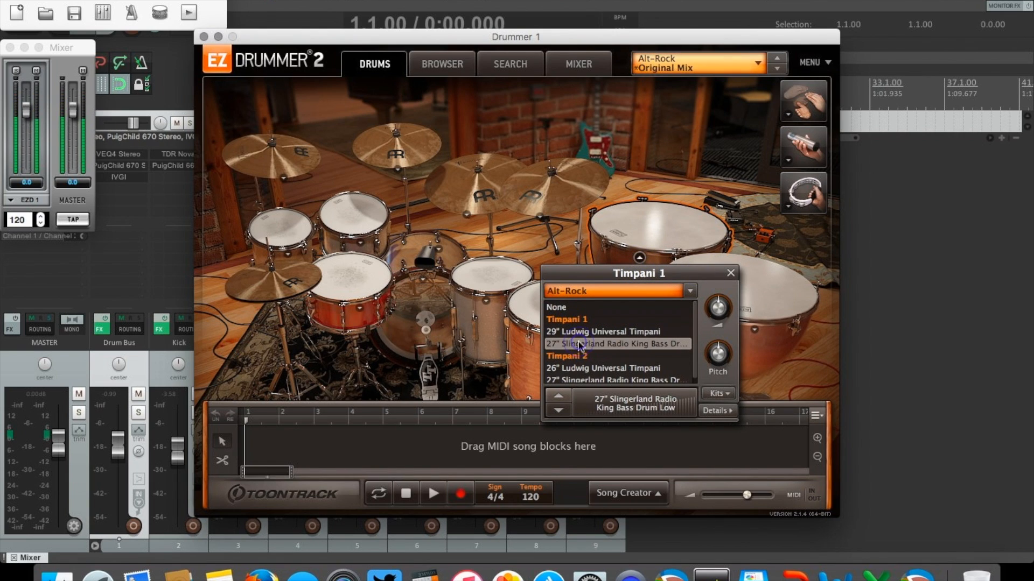
click(579, 343)
scroll(697, 383, down, 1)
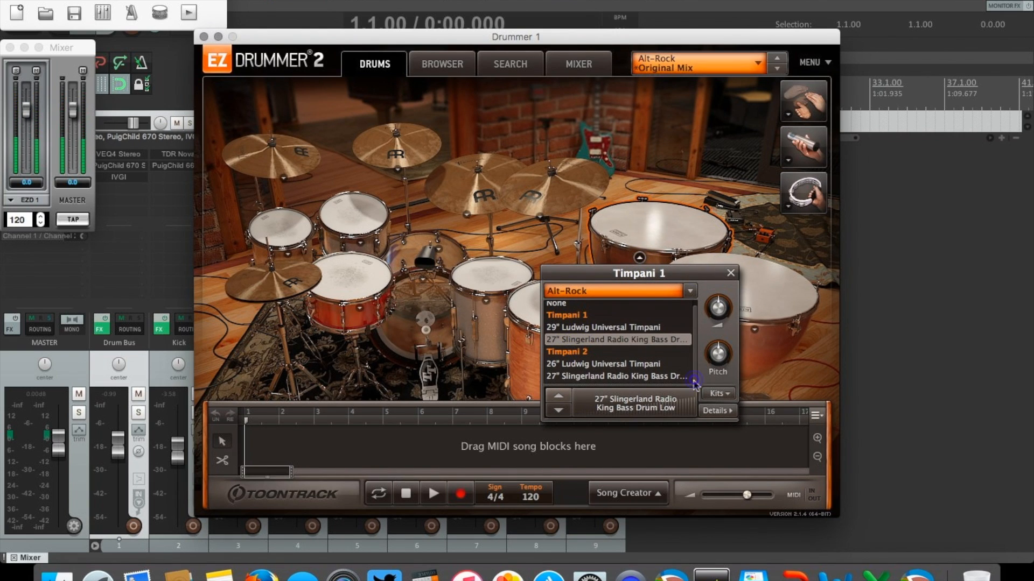
click(662, 378)
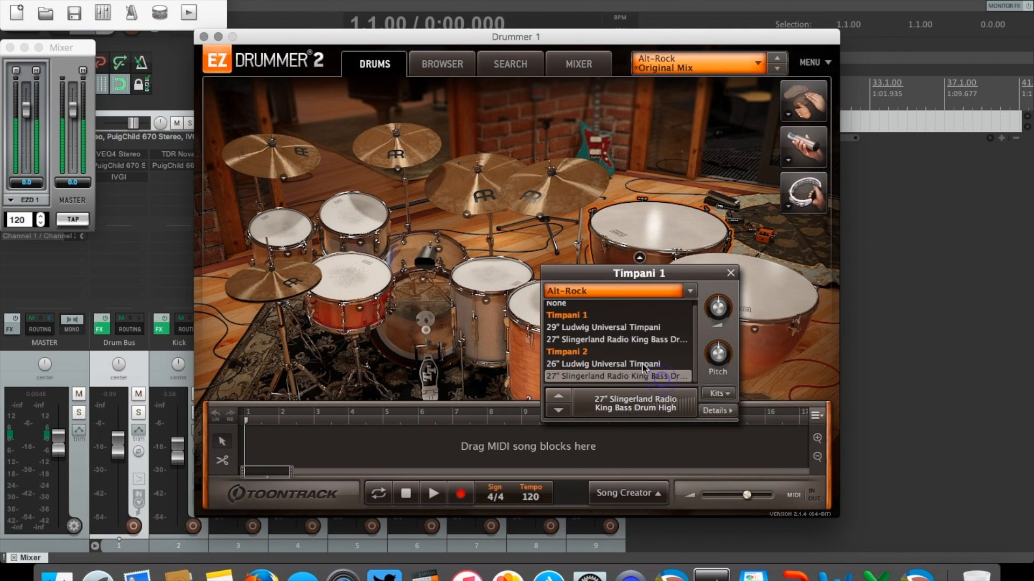
click(640, 363)
click(635, 325)
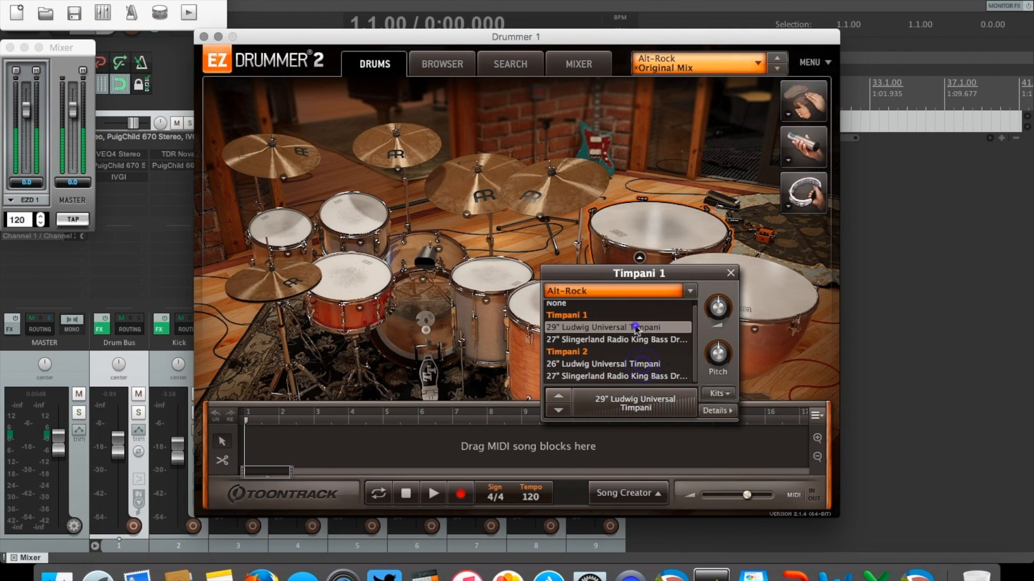
click(731, 273)
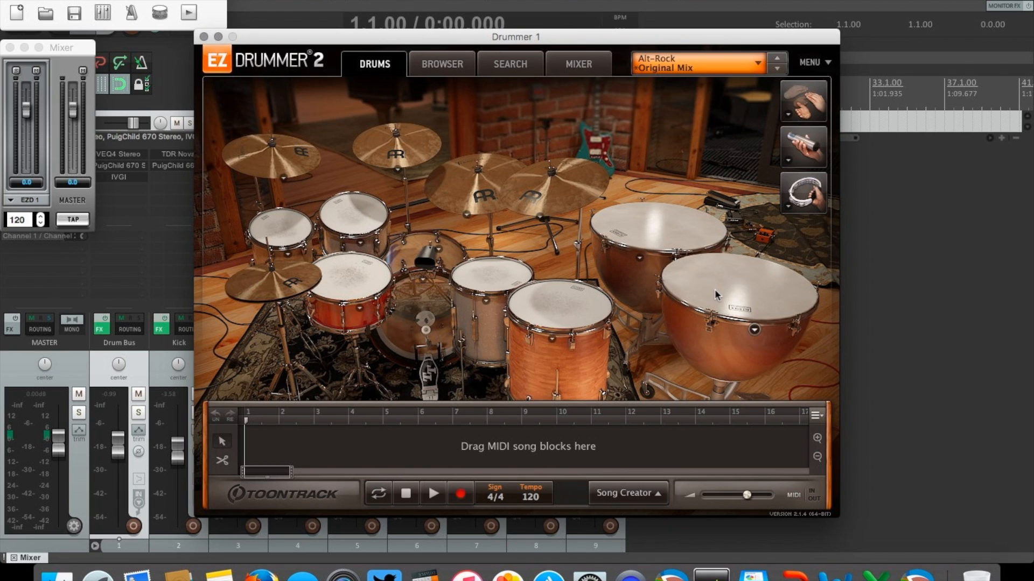
Find the Timpani Act 72 BPM grooves in the EZX Alt-Rock MIDI library, and preview Variation 09
click(505, 69)
click(442, 63)
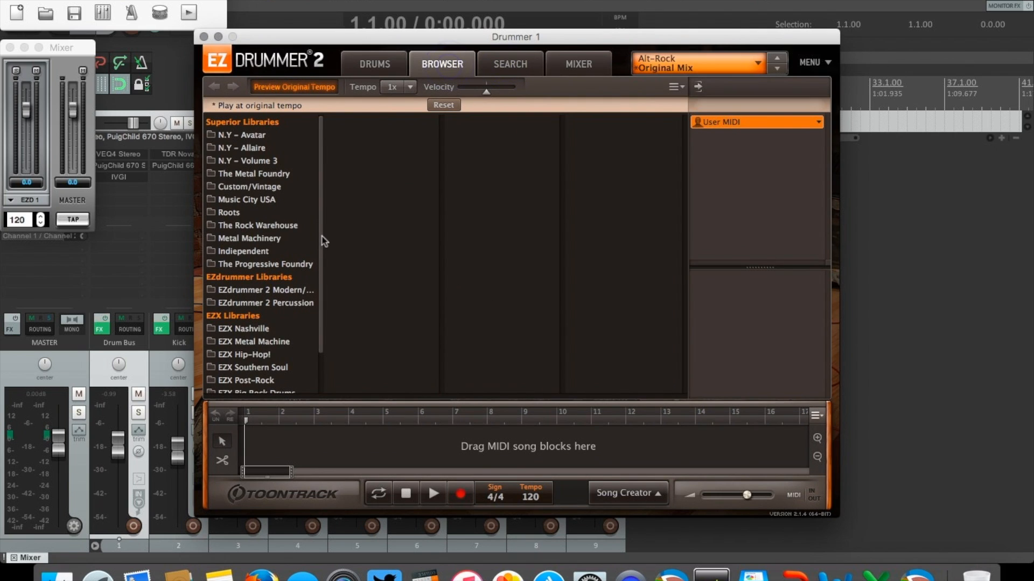
scroll(320, 273, down, 3)
scroll(320, 272, down, 1)
click(263, 350)
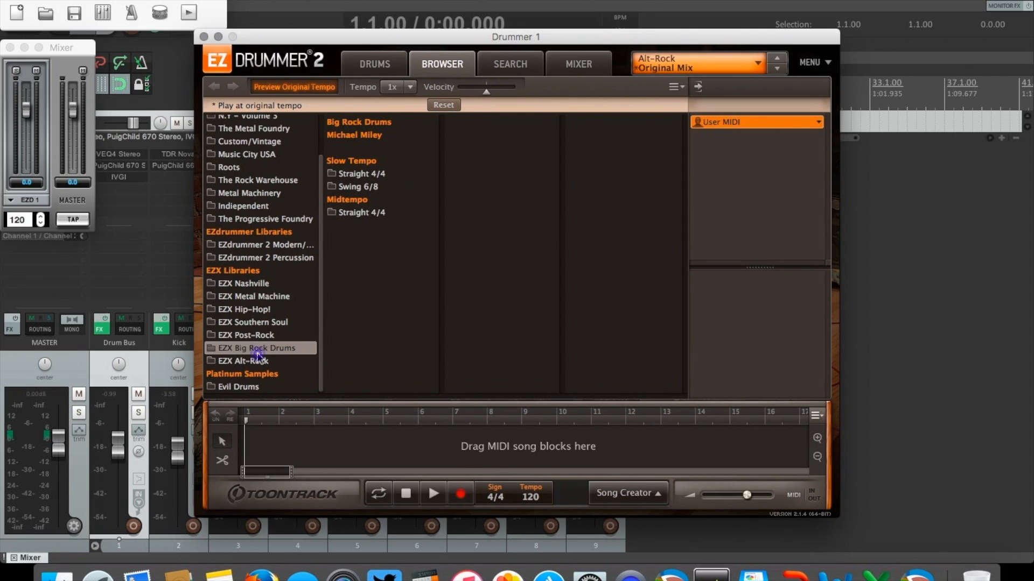
click(247, 360)
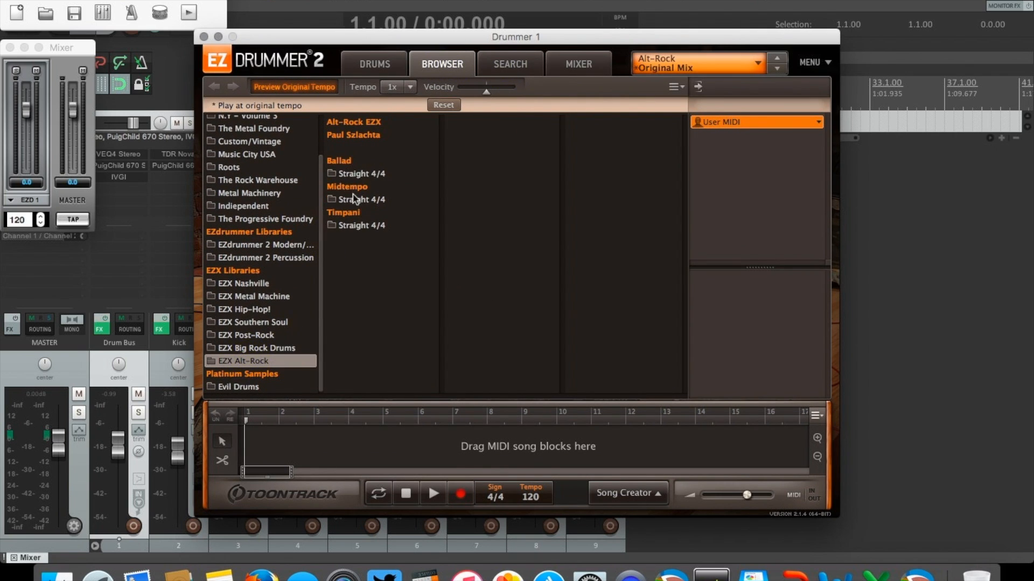
click(346, 228)
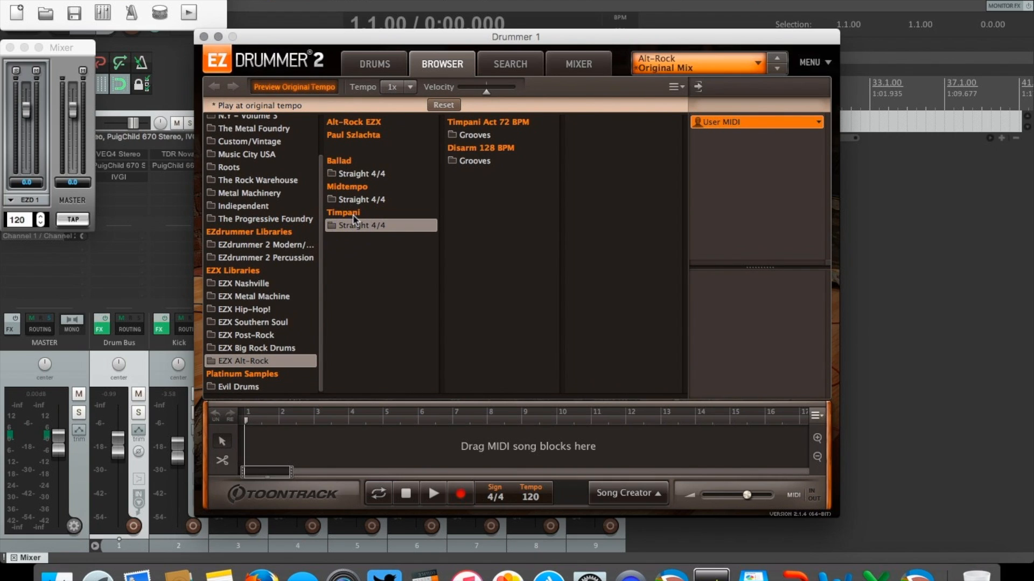
click(472, 135)
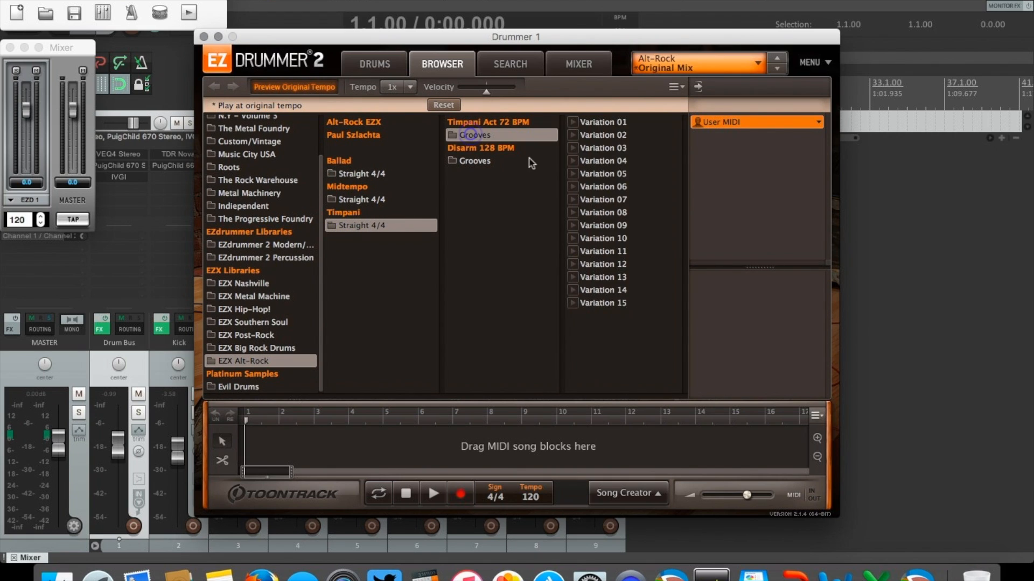
click(573, 225)
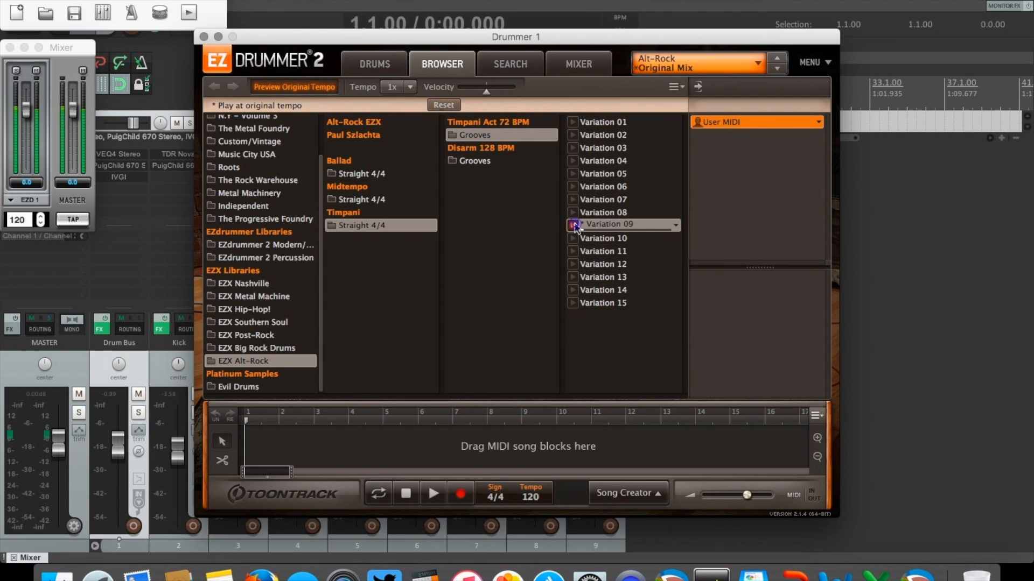
Return to the drum kit and load the Alt-Rock preset Alternative One
click(364, 67)
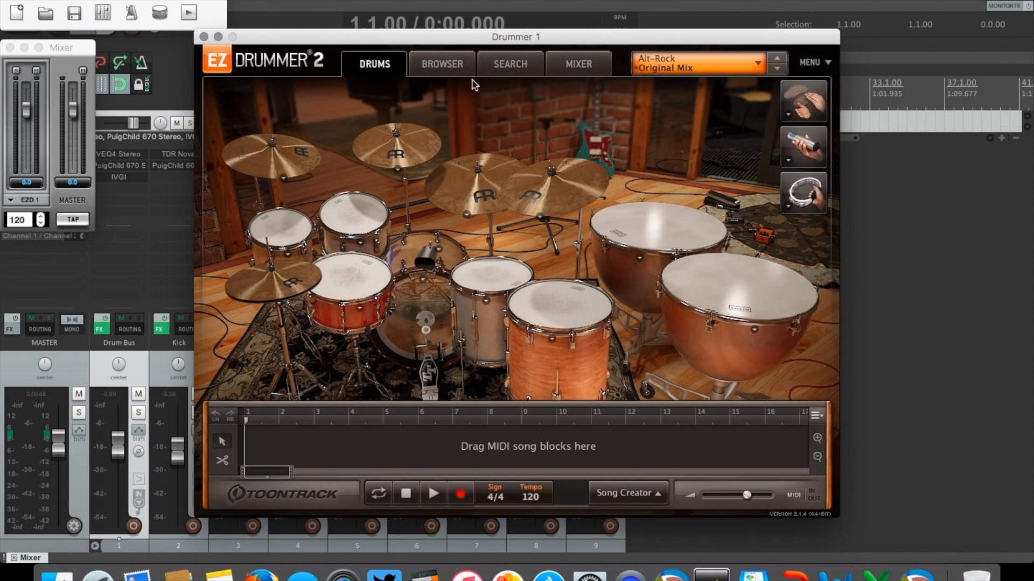
click(711, 62)
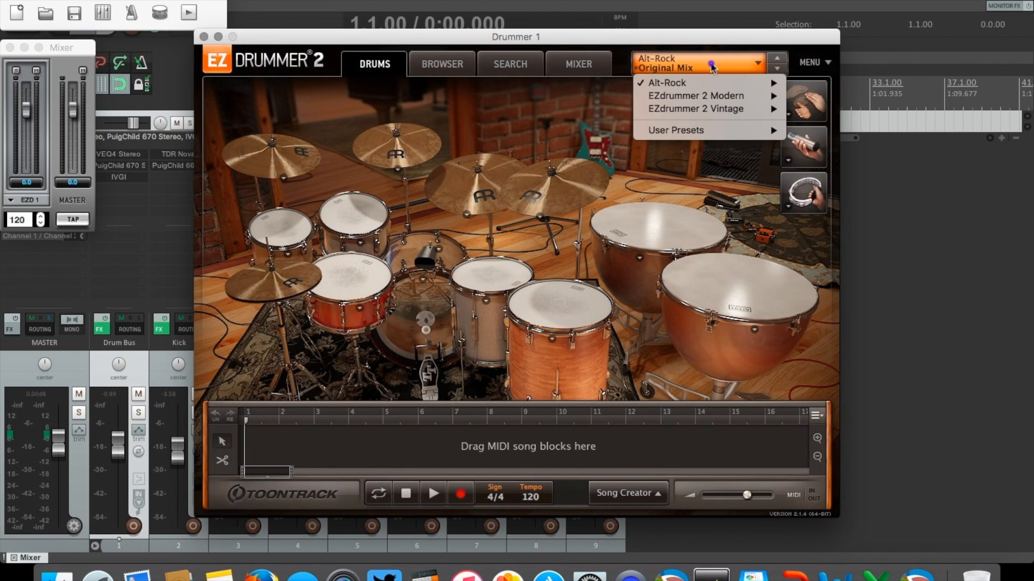
mouse_move(695, 78)
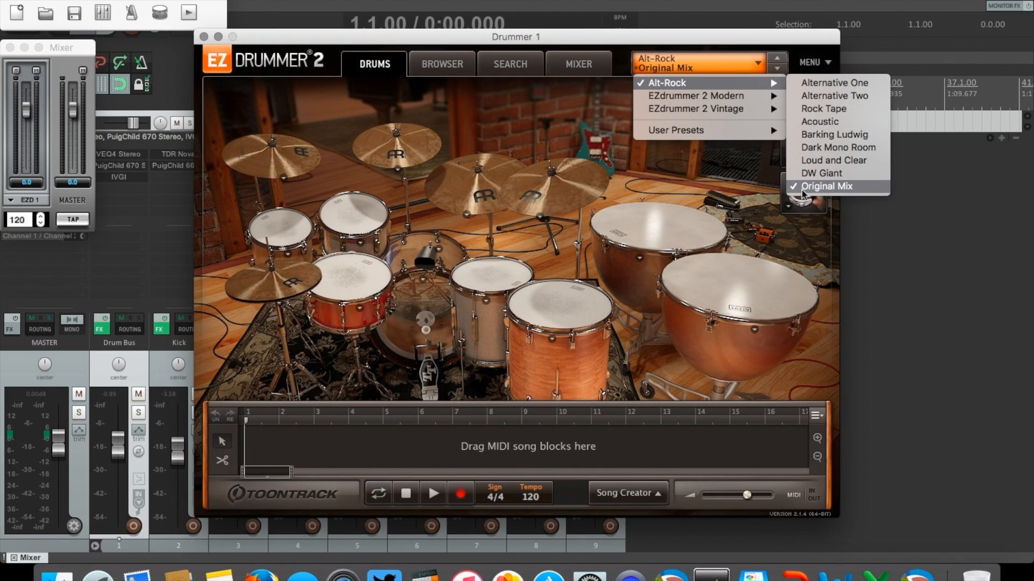
click(826, 84)
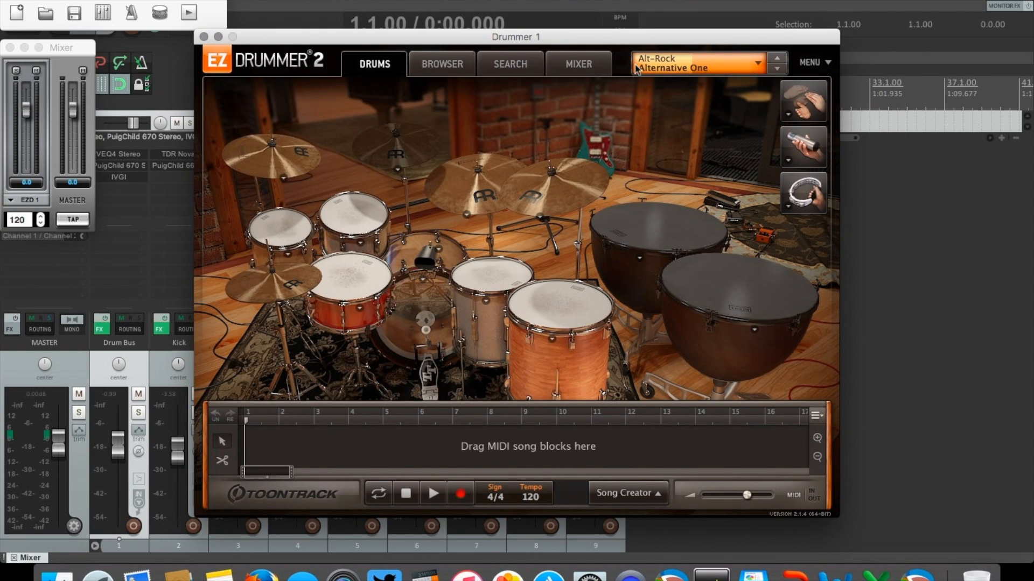
Preview Variation 05 of the Cannonball 105 BPM Pre Chorus from the Alt-Rock Midtempo Straight 4/4 grooves while viewing the kit
click(580, 64)
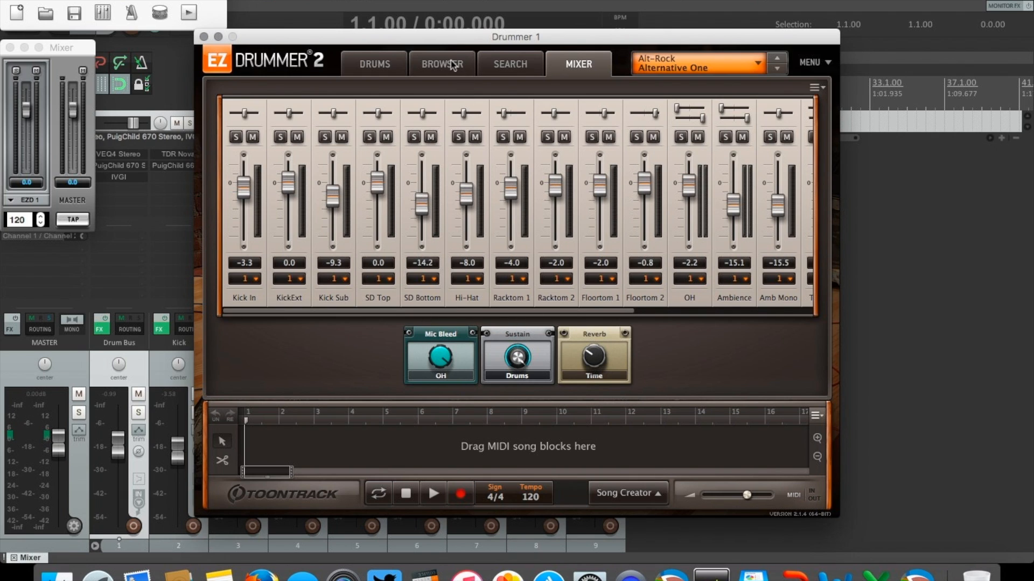
click(506, 66)
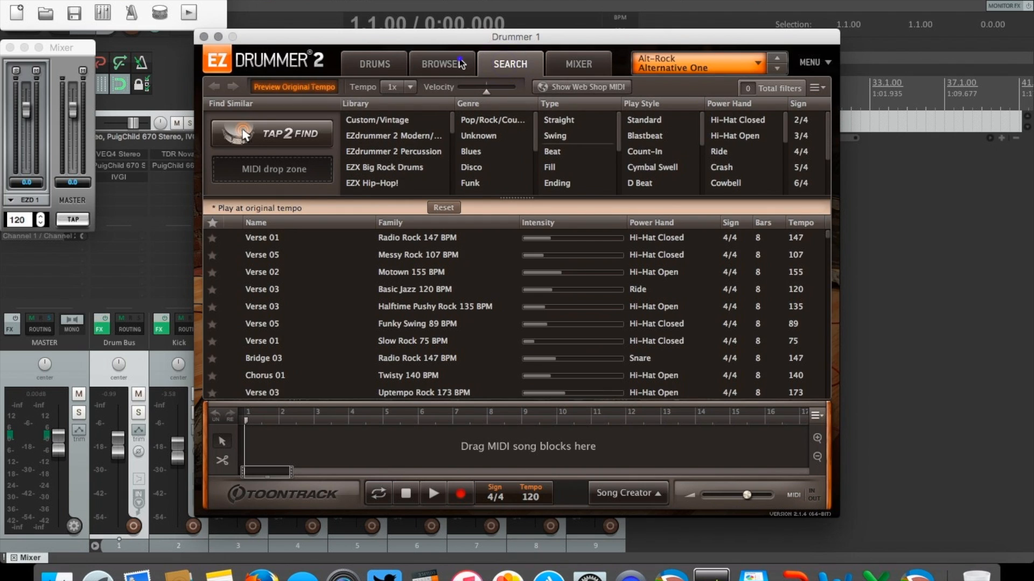
click(459, 57)
click(355, 200)
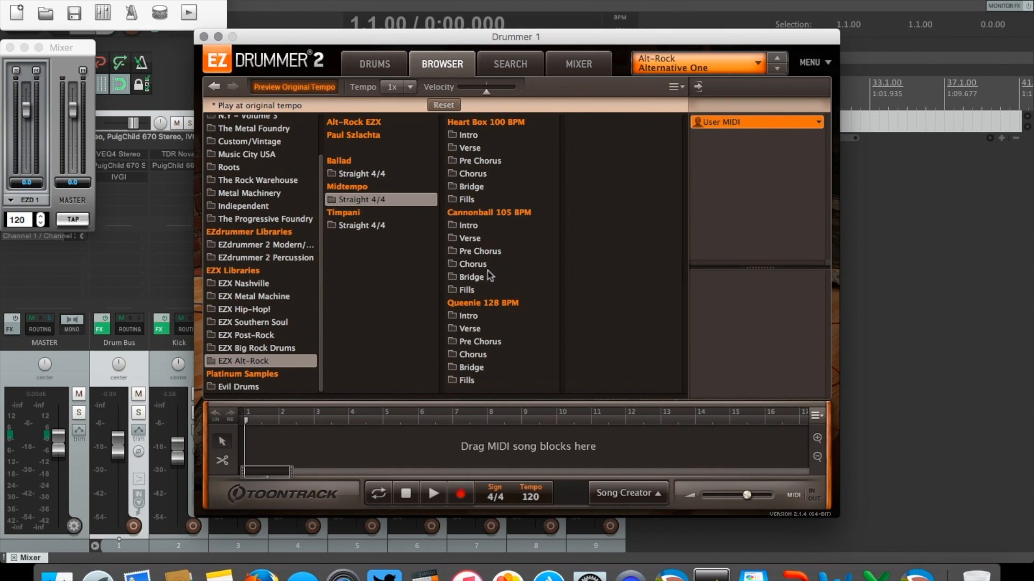
click(487, 252)
click(588, 173)
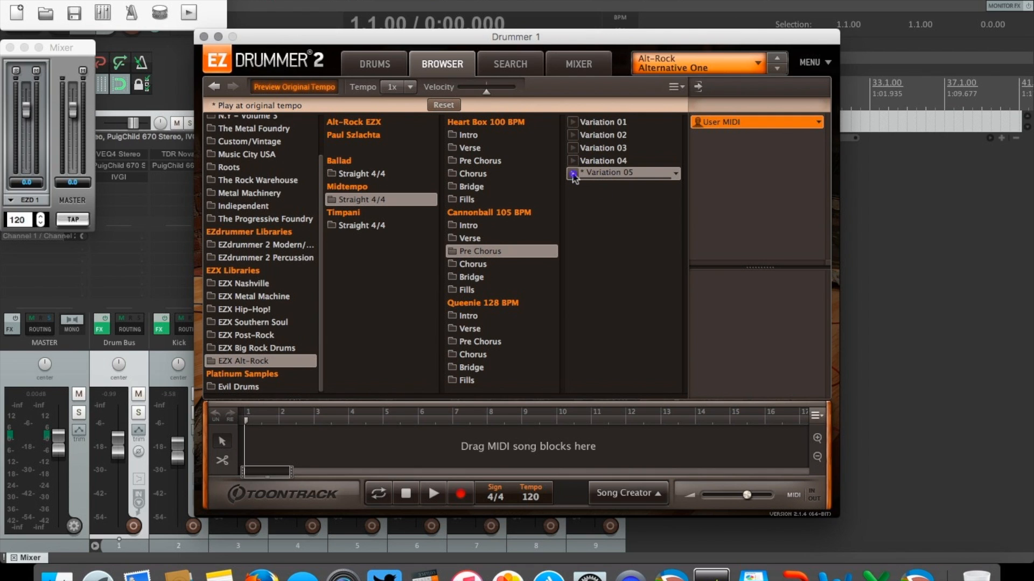
click(388, 66)
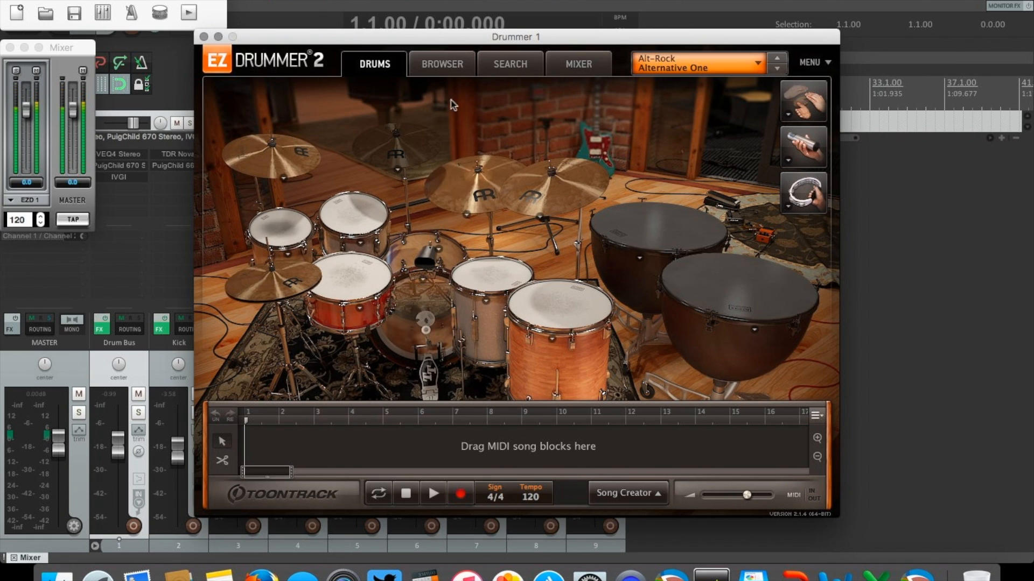
Preview Variation 05 of the Cannonball 105 BPM Chorus while viewing the kit
click(441, 69)
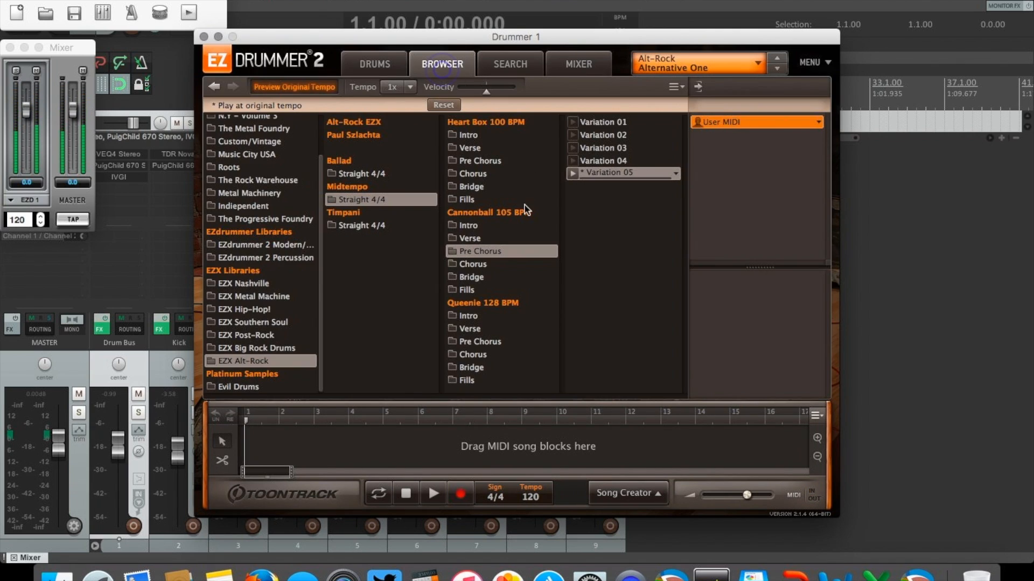
click(484, 264)
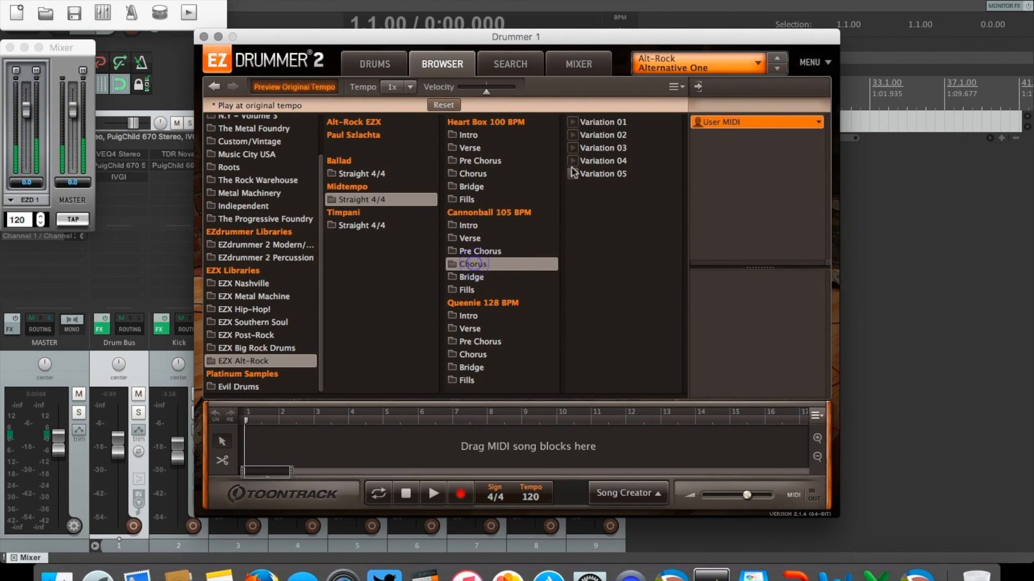
click(390, 72)
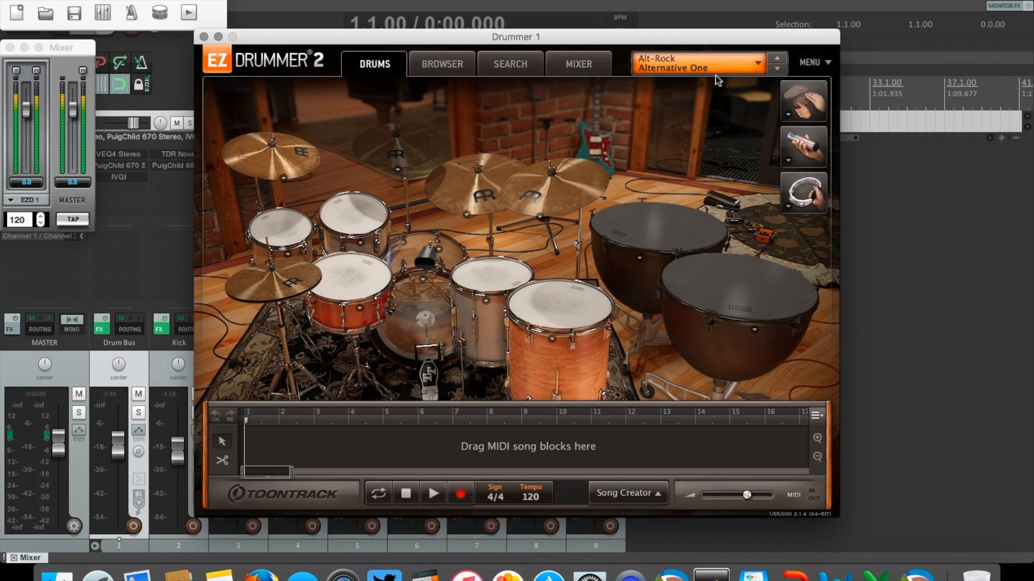
Load the Alt-Rock preset Alternative Two while the groove plays
click(756, 62)
mouse_move(753, 83)
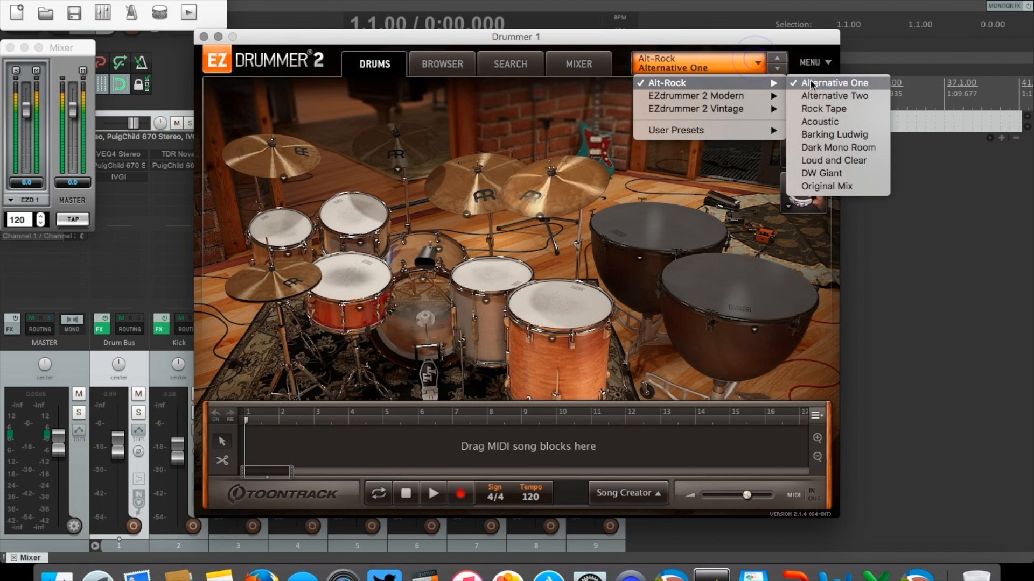
click(872, 97)
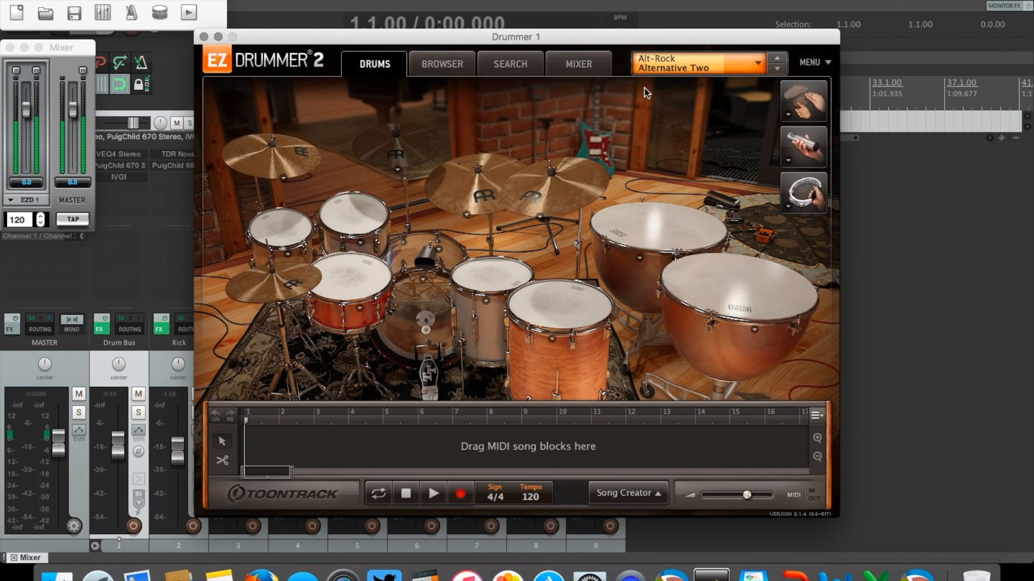
Load the Alt-Rock preset Barking Ludwig
click(758, 62)
mouse_move(740, 80)
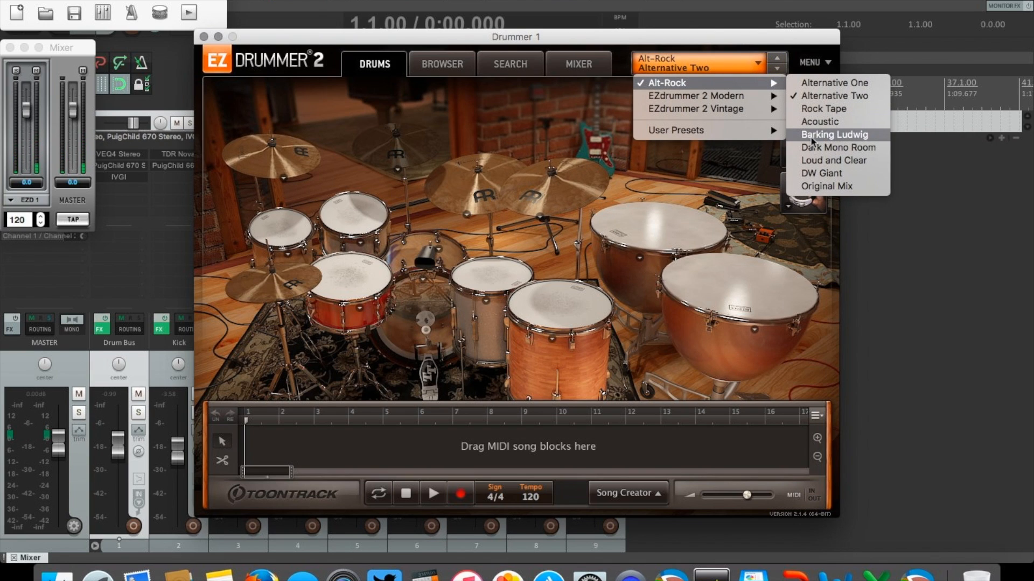
click(831, 136)
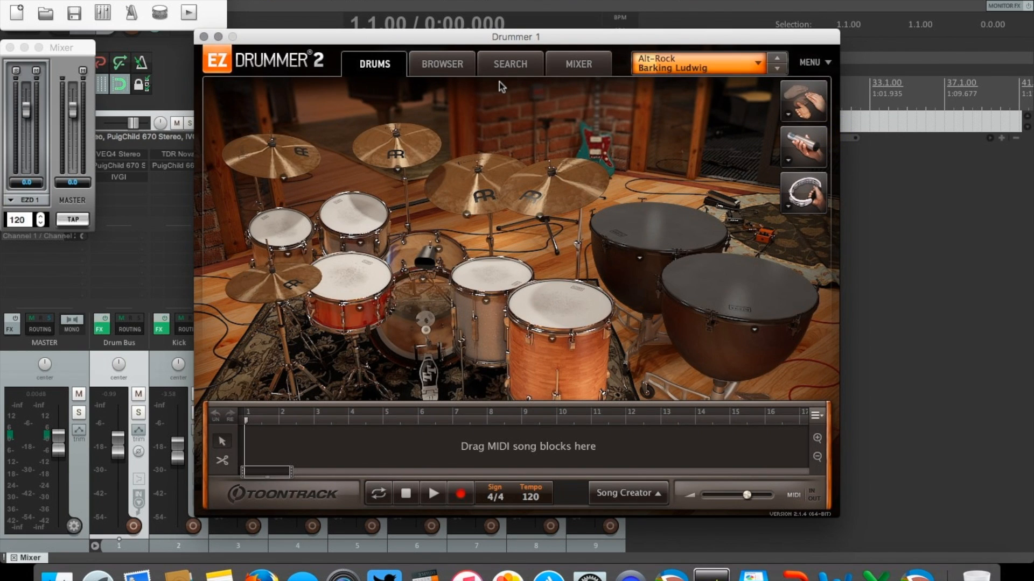
Play the Cannonball 105 BPM Chorus Variation 05 with the Barking Ludwig preset, and show the kit
click(441, 64)
click(572, 173)
click(385, 67)
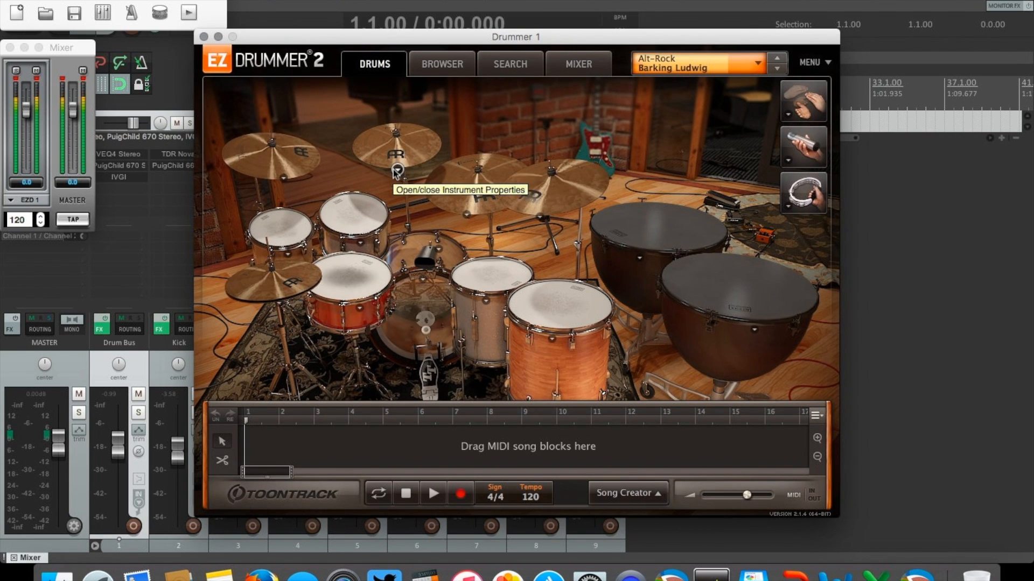
Check the instrument chosen for the snare, and switch the groove preview to Variation 05 of the Cannonball 105 BPM Pre Chorus
click(359, 308)
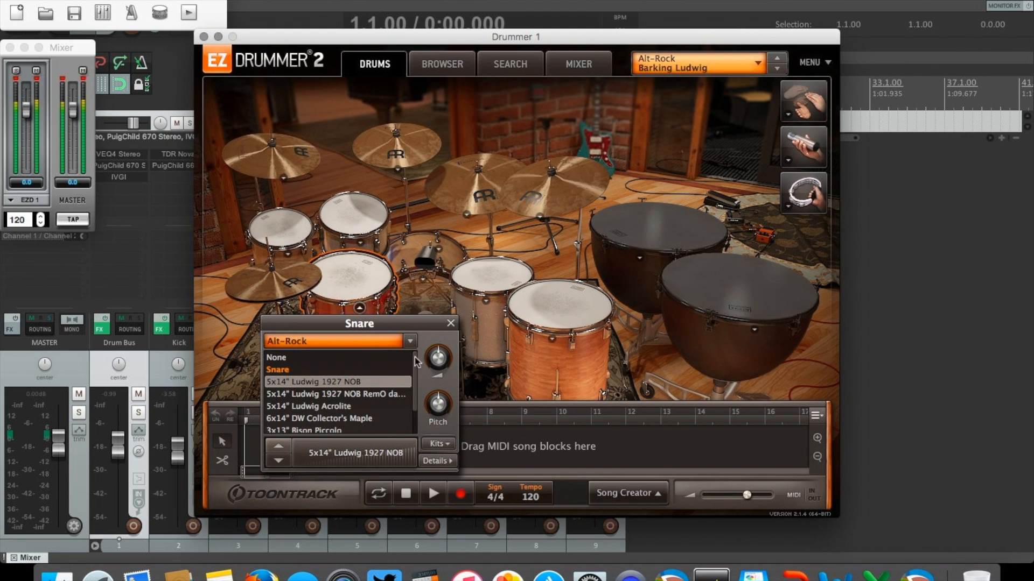
click(451, 323)
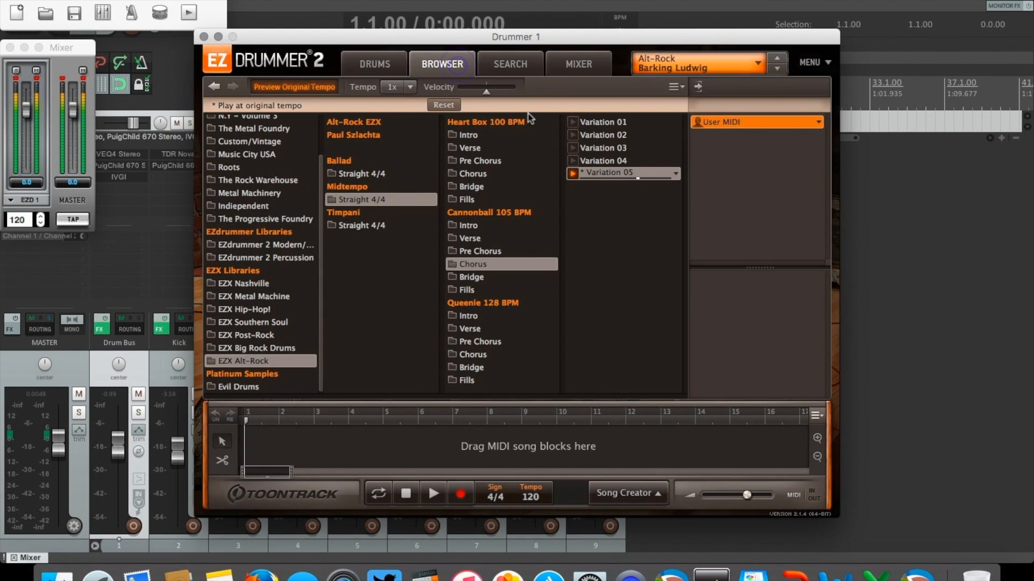
click(474, 251)
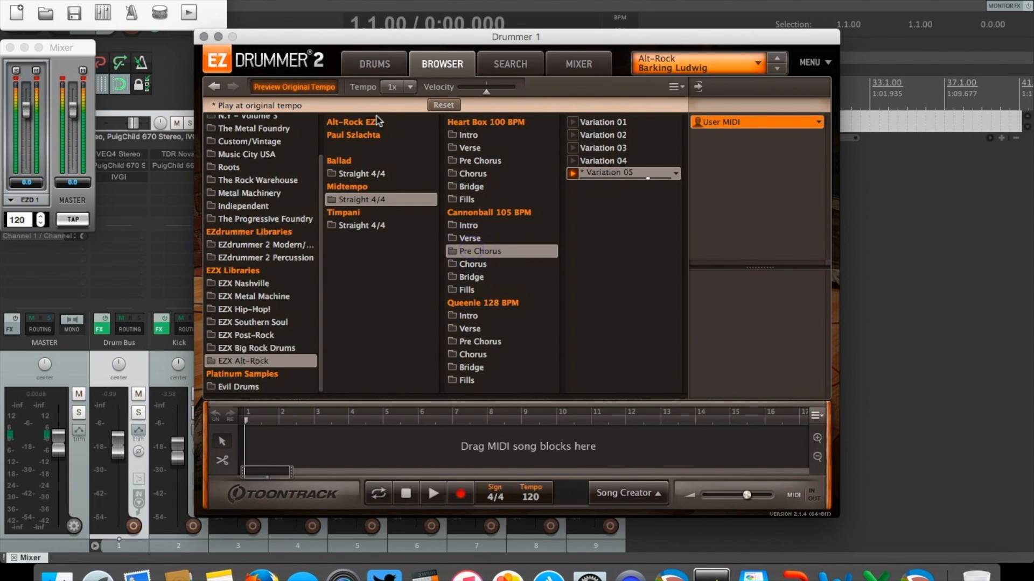
Show the drum kit and load the Alt-Rock preset Dark Mono Room
click(372, 65)
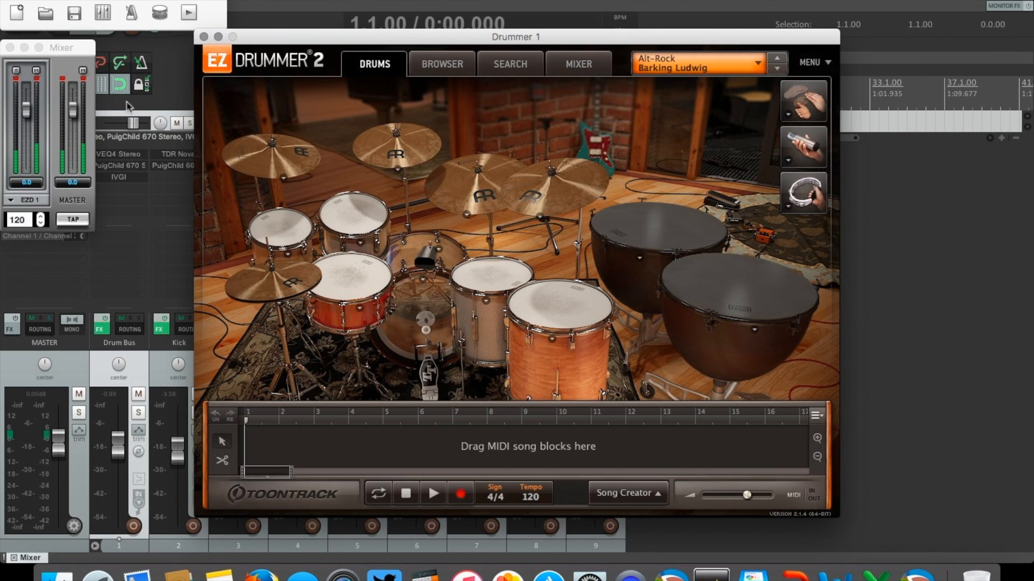
click(63, 78)
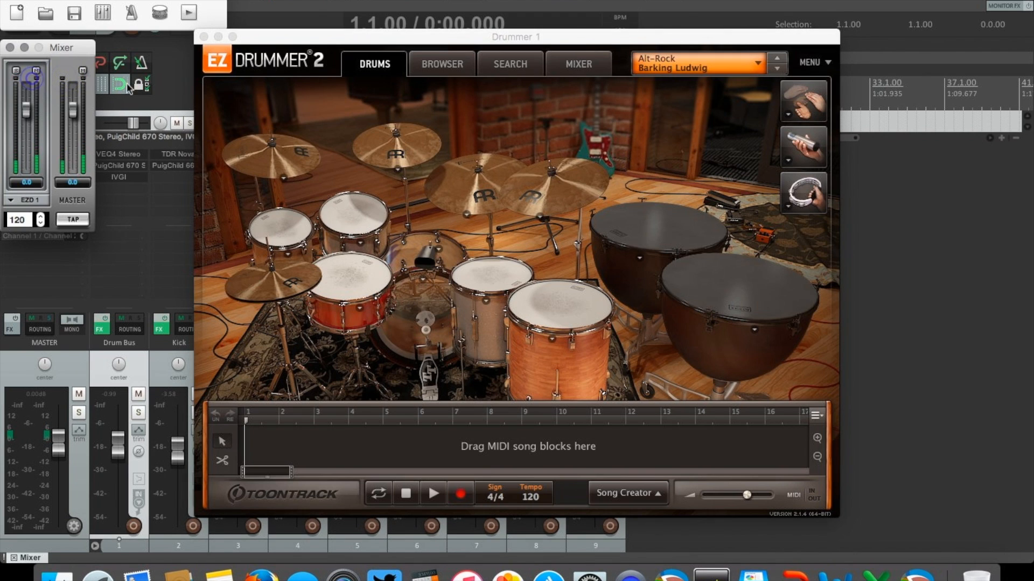
click(716, 64)
mouse_move(735, 83)
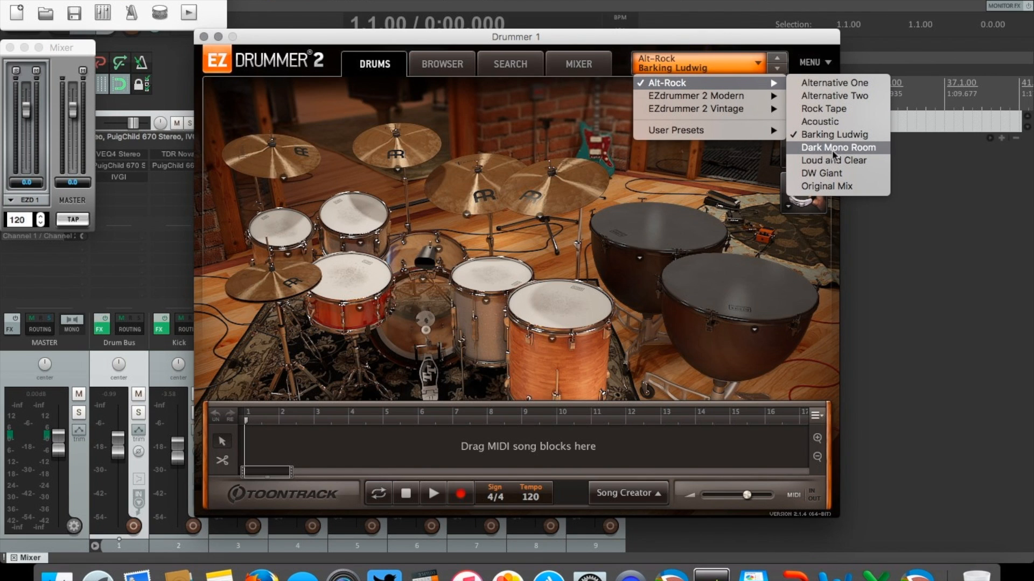
click(808, 150)
Play Variation 05 of the Cannonball 105 BPM Pre Chorus with the Dark Mono Room preset, and show the kit
click(469, 66)
click(571, 173)
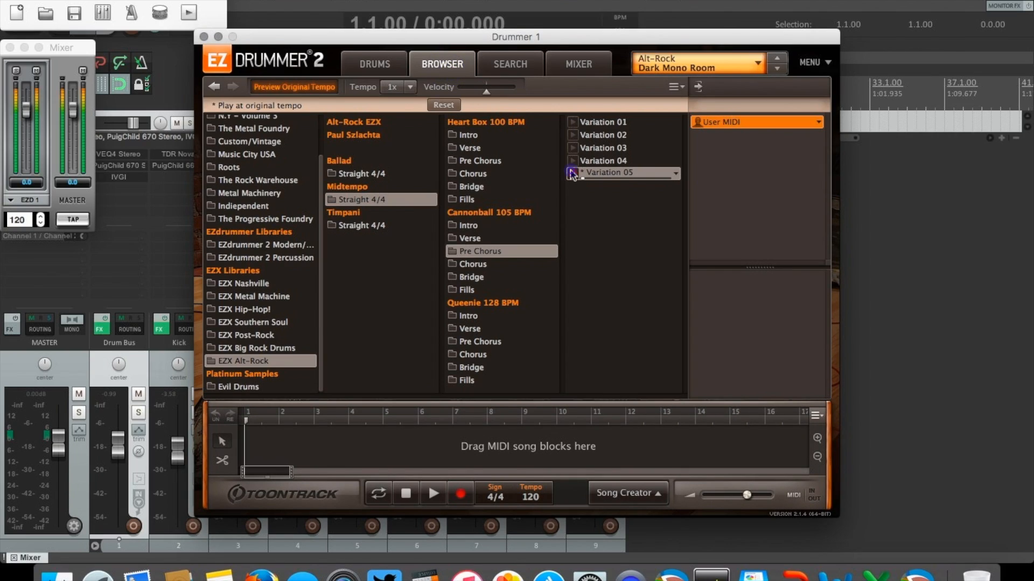
click(397, 67)
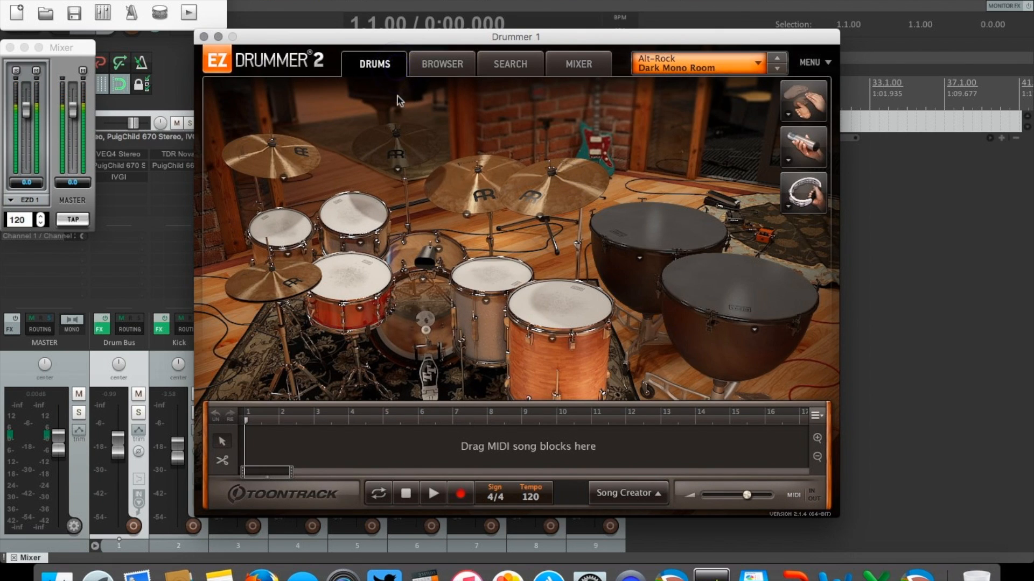
Solo the Amb channel in the mixer, set its level to -12.2, and release the solo
click(569, 64)
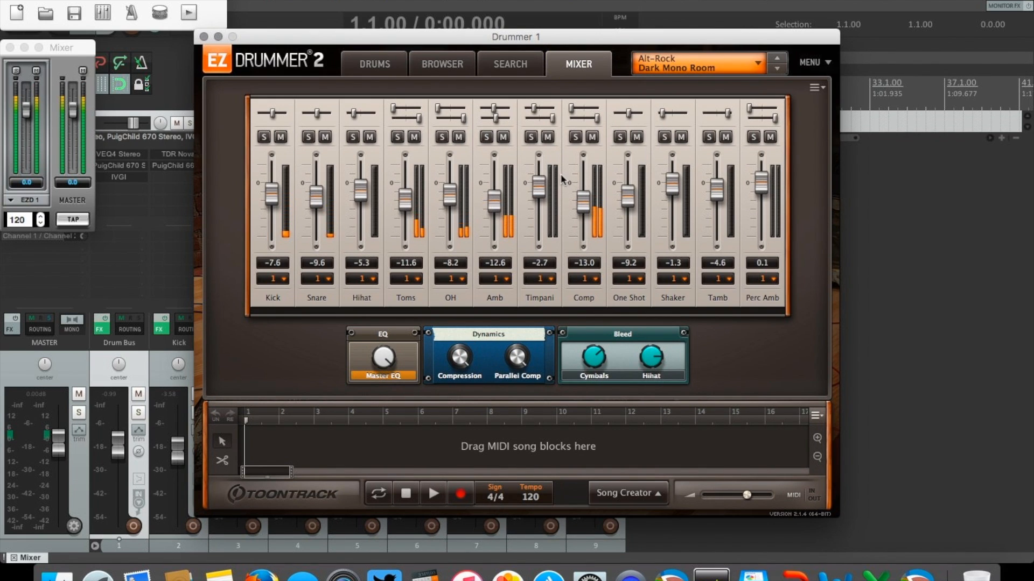
click(486, 136)
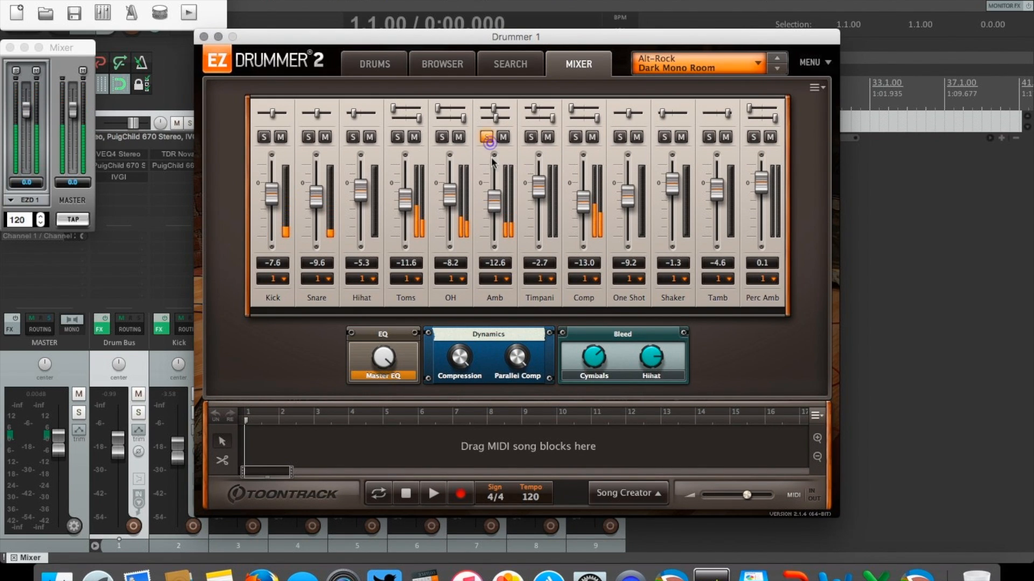
mouse_move(494, 201)
mouse_down()
mouse_move(496, 187)
mouse_move(494, 201)
mouse_up()
click(486, 137)
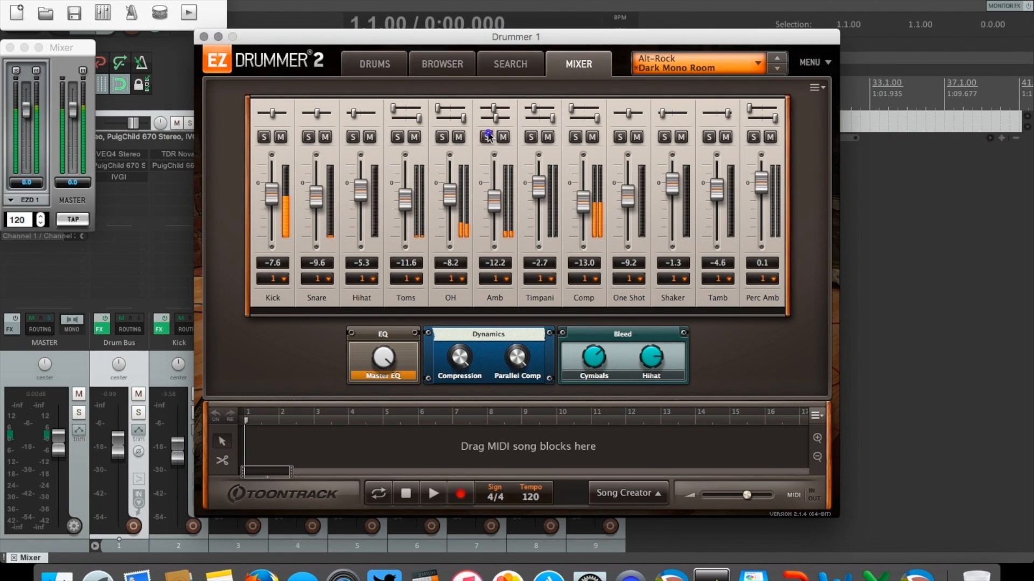
Listen to the OH and Kick channels in solo one after the other
click(442, 137)
click(442, 137)
click(263, 136)
click(264, 136)
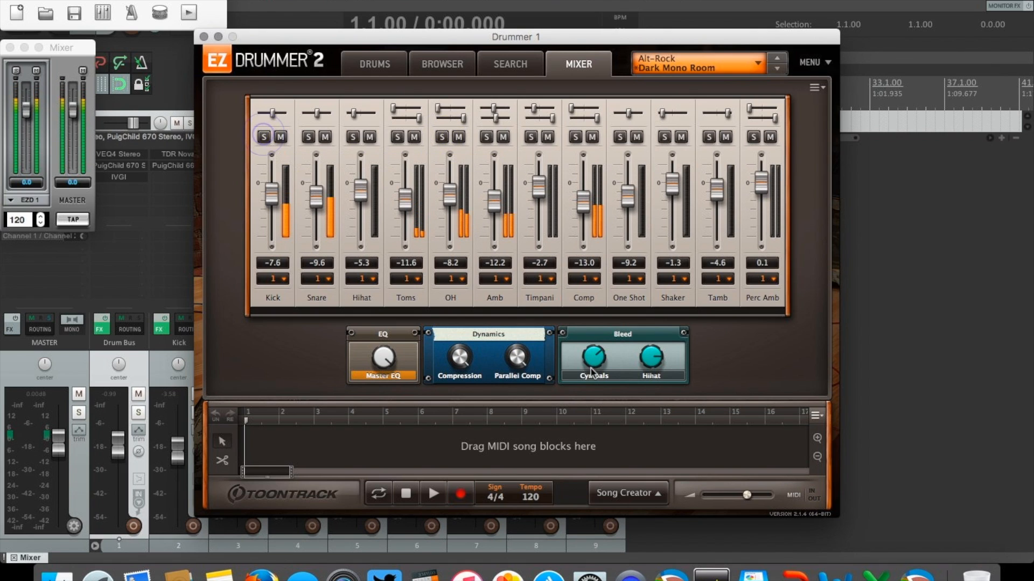
Return to the drum kit, audition one of its crash cymbals, and bring up the list of Alt-Rock presets
click(397, 75)
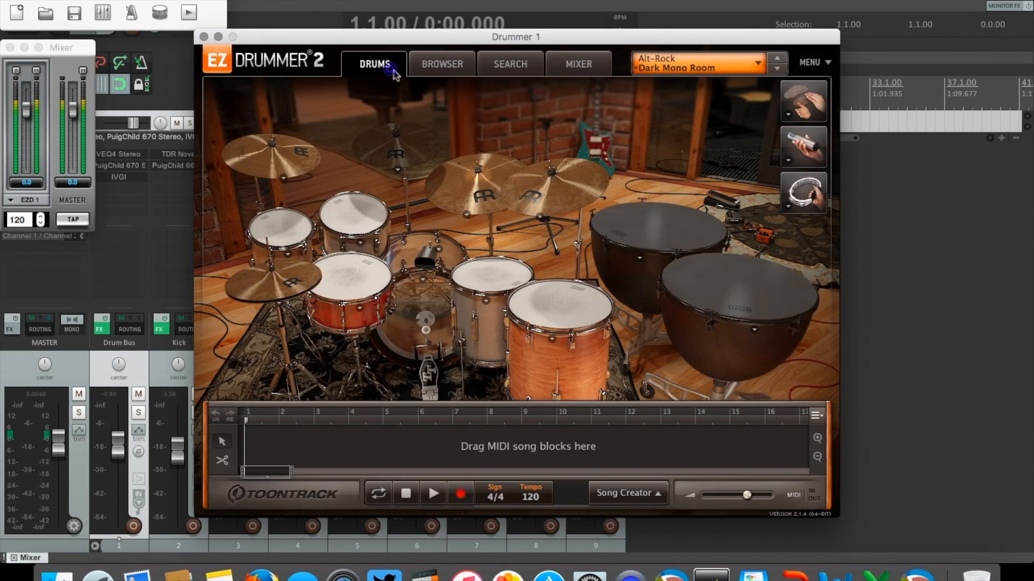
click(475, 187)
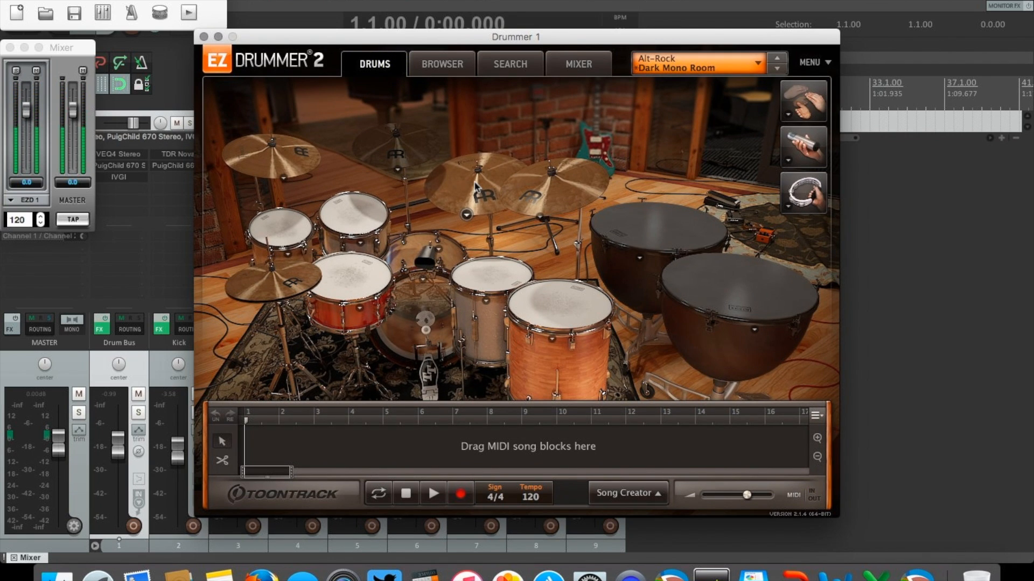
click(475, 187)
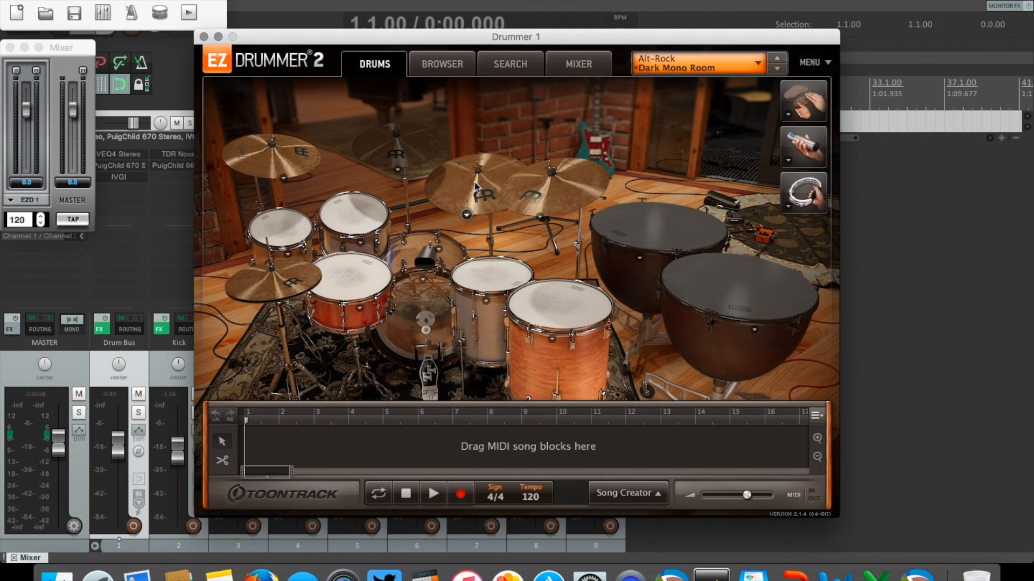
click(724, 61)
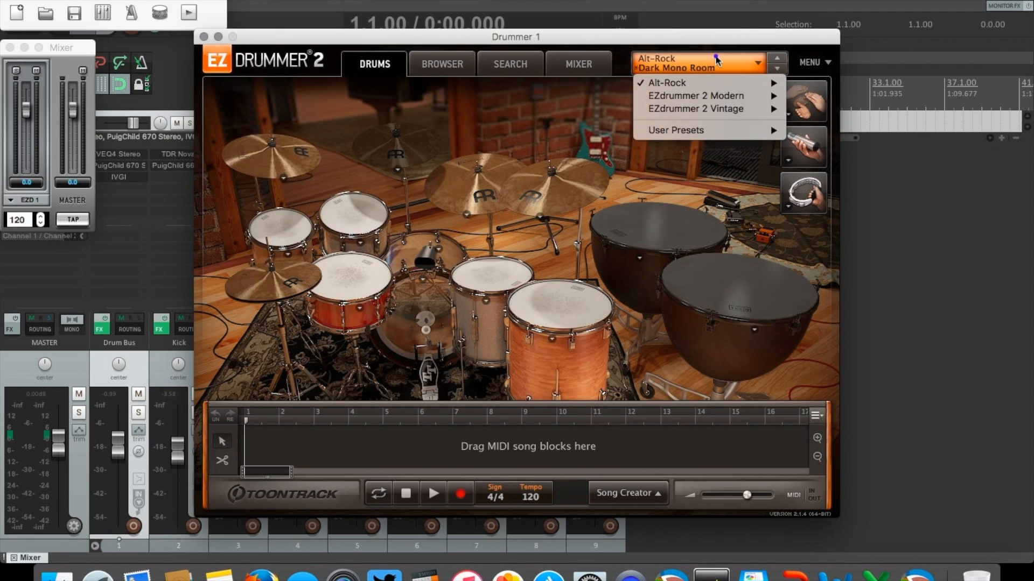
mouse_move(764, 83)
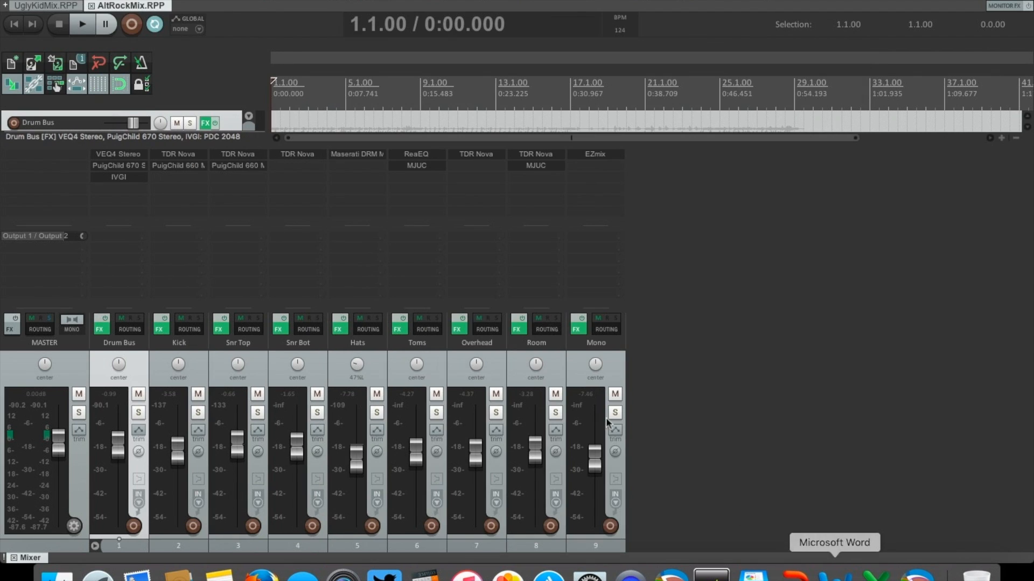
Switch to the UglyKidMix project in REAPER and examine its song and Superior Drummer 2 MIDI tracks in the arrangement
click(46, 5)
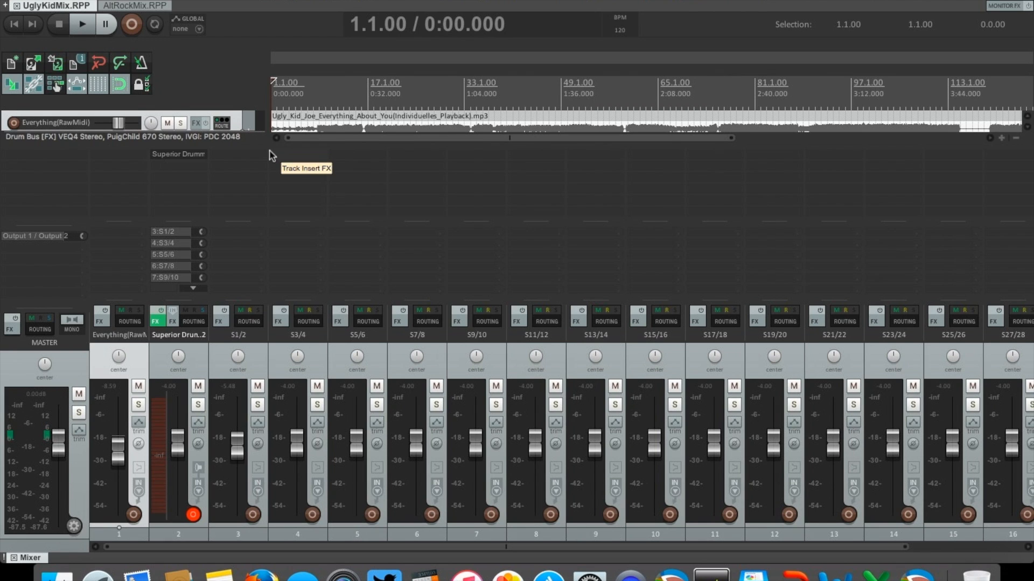
key(super+m)
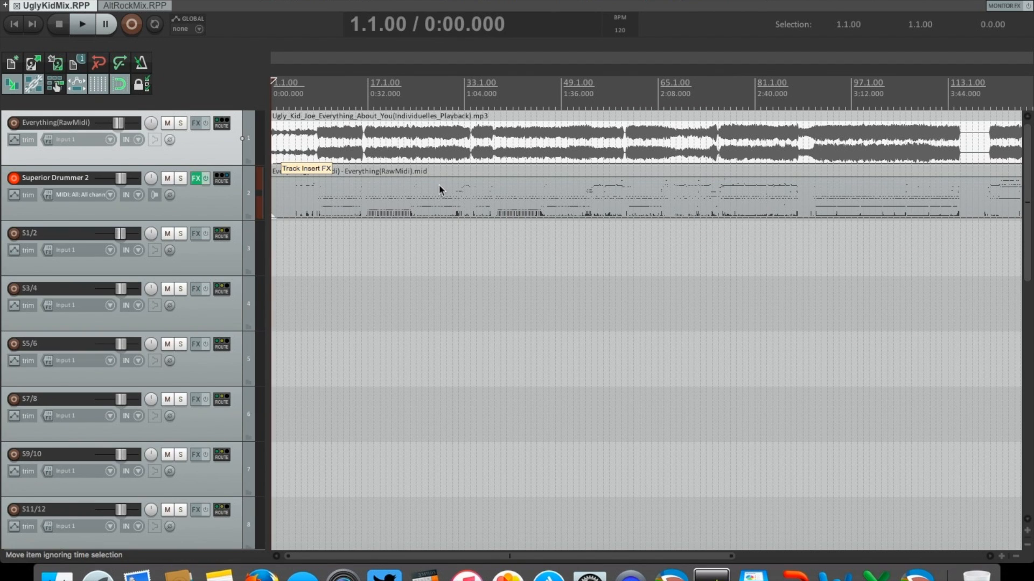
scroll(438, 184, up, 1)
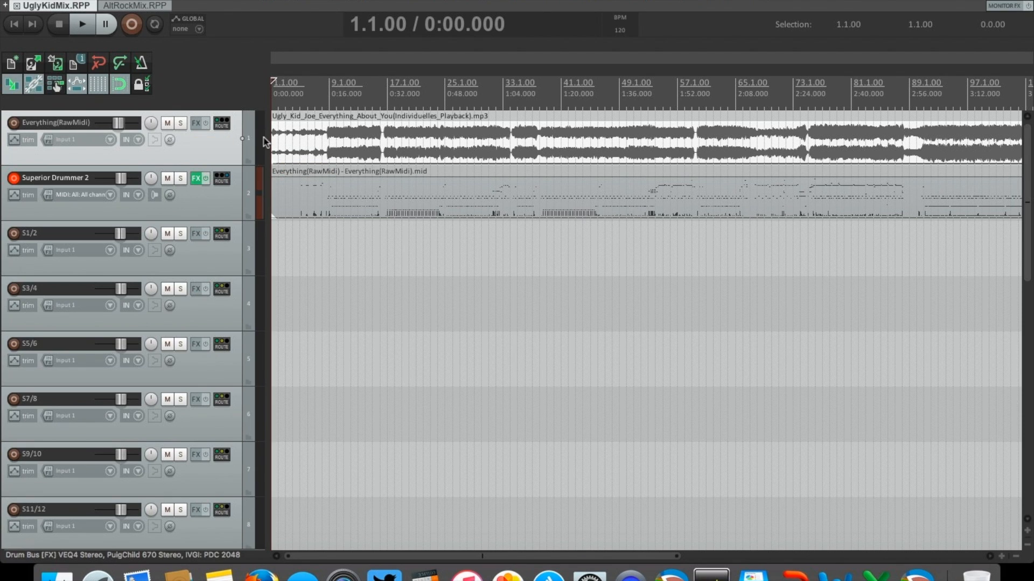
key(super+m)
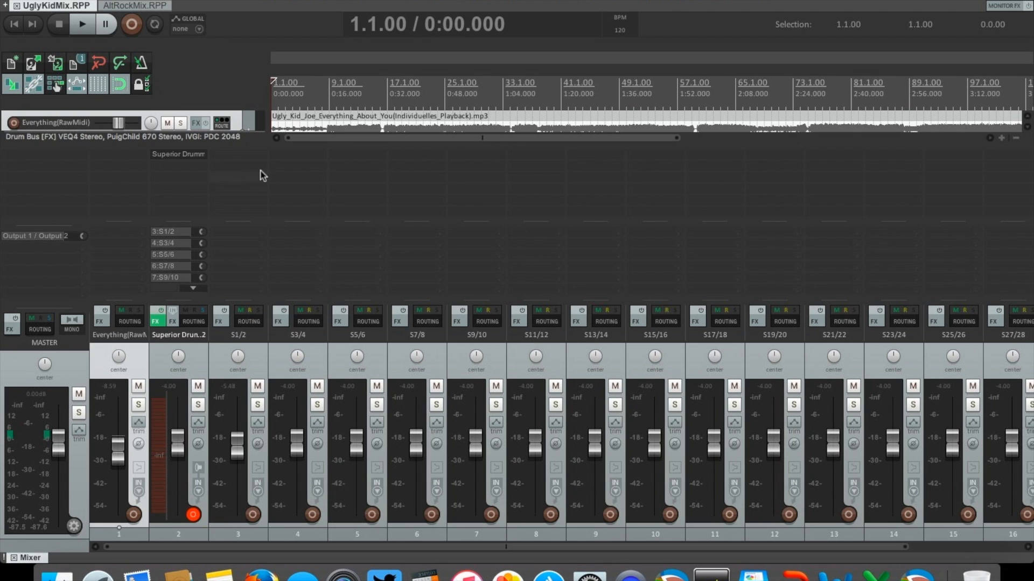
Review the Alt-Rock EZX combined presets in the drum track's Superior Drummer 2 plug-in, and close it
click(156, 325)
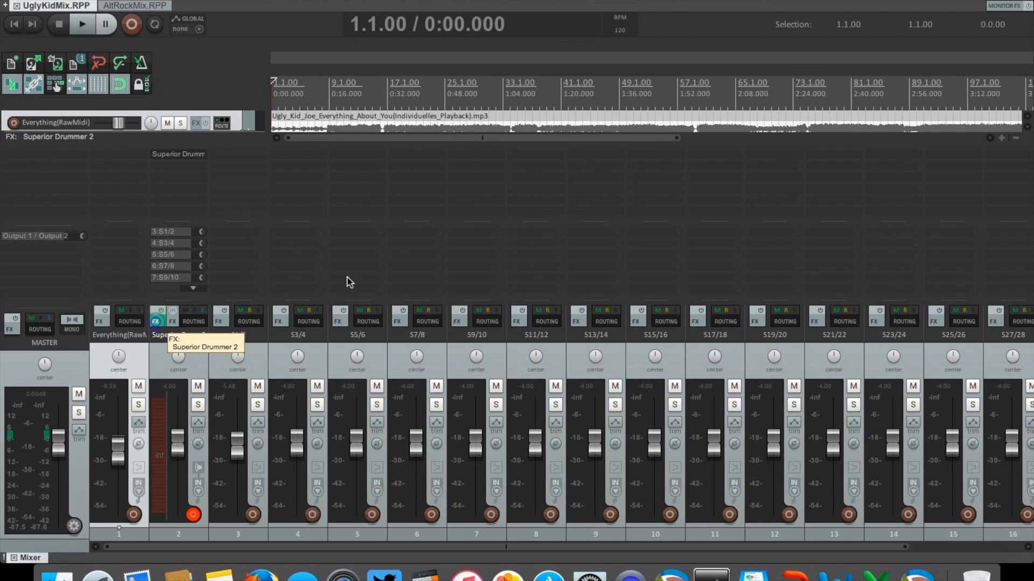
click(688, 52)
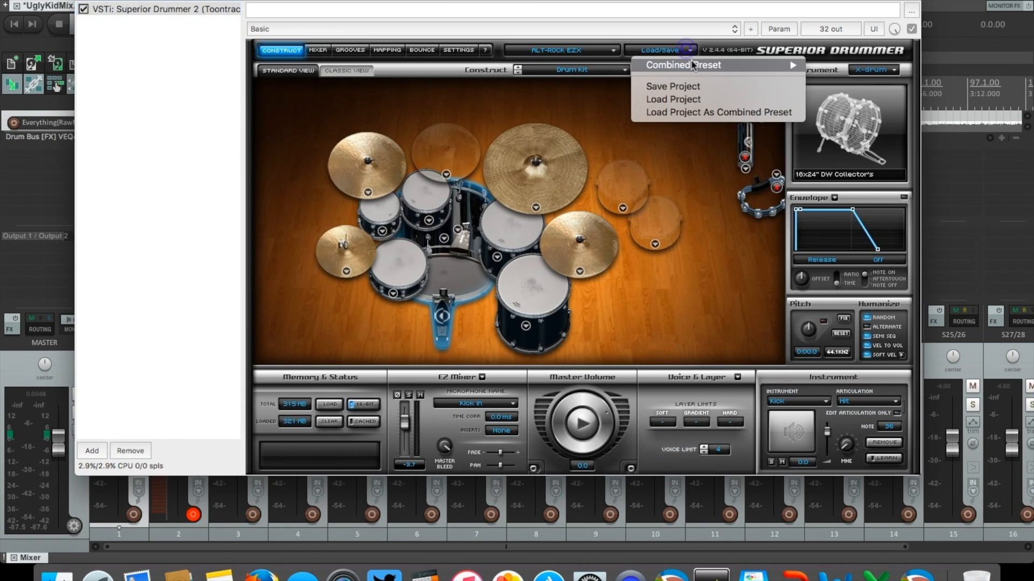
mouse_move(764, 65)
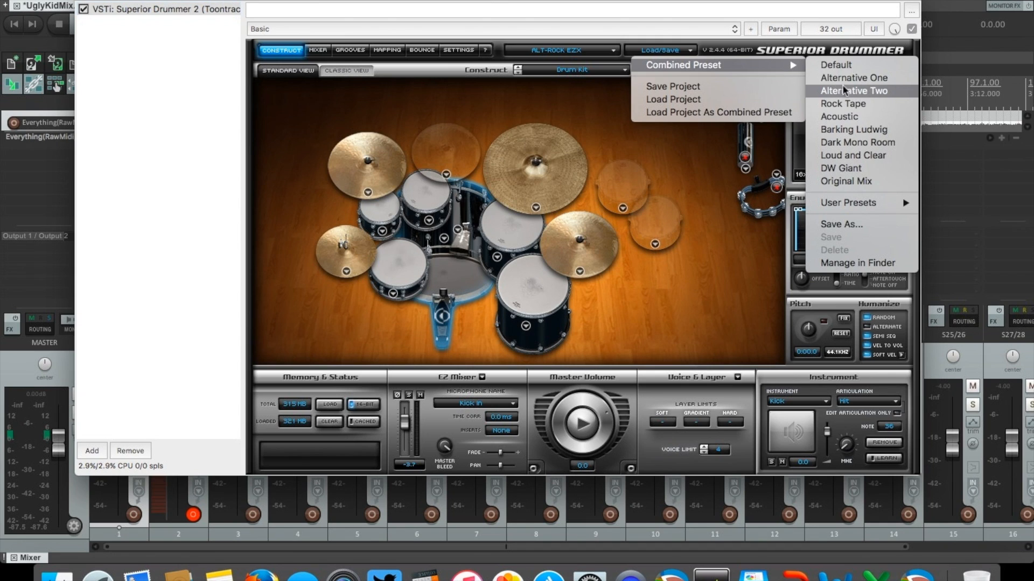
click(862, 78)
click(690, 227)
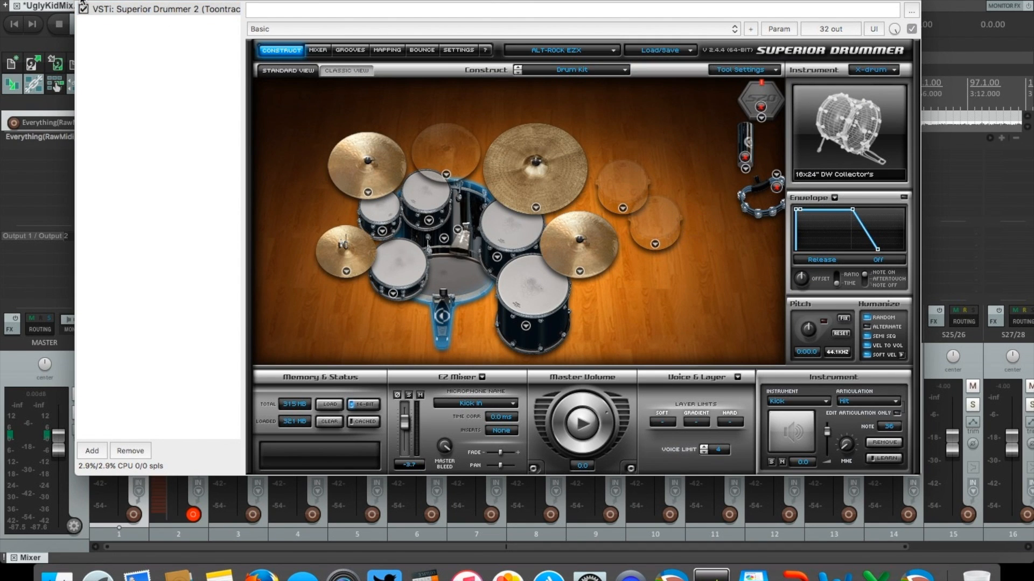
key(Escape)
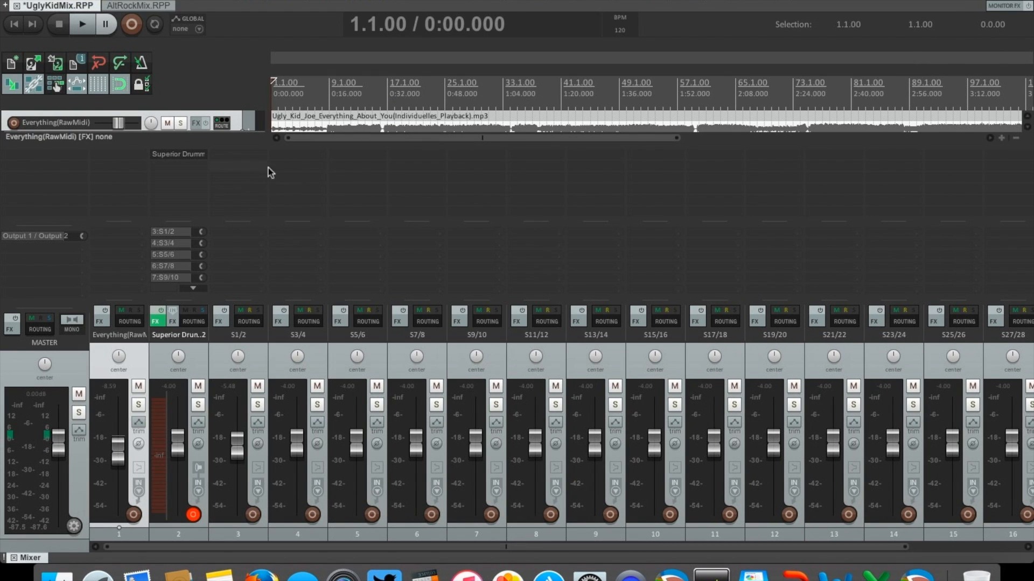
Play the UglyKidMix song from the start and check the snare instrument in Superior Drummer 2 during playback
key(space)
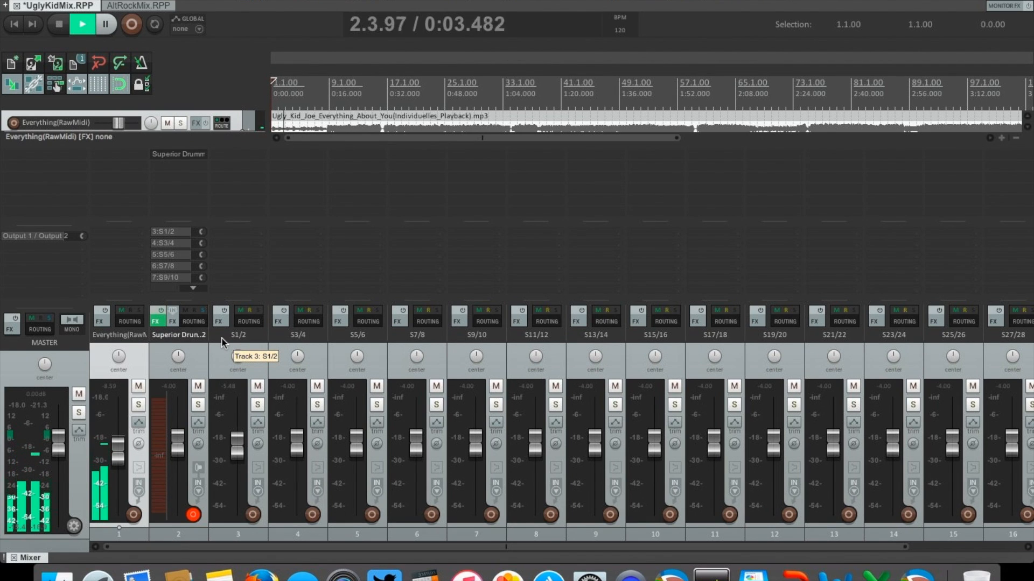
click(155, 321)
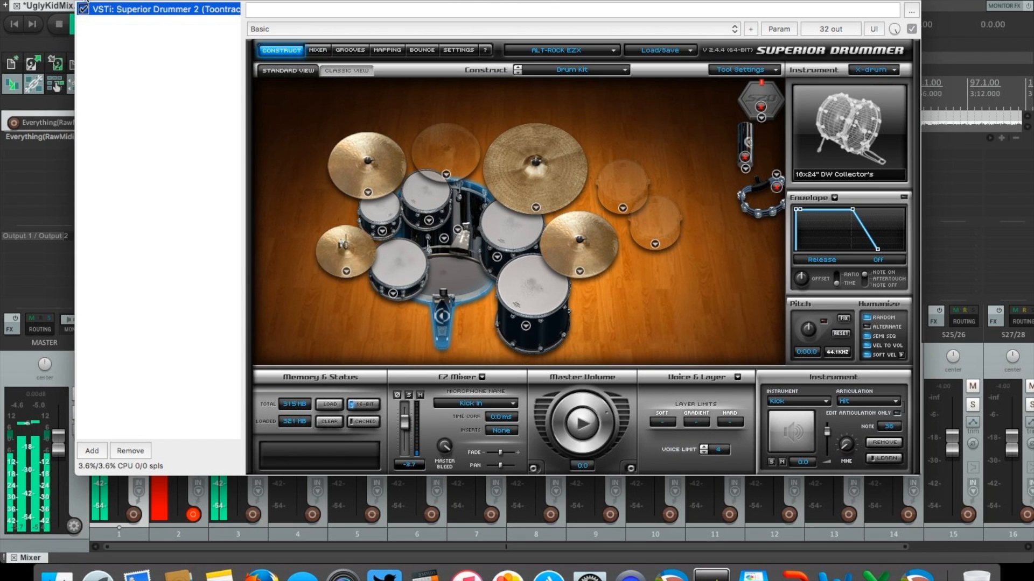
click(347, 272)
click(286, 304)
click(393, 294)
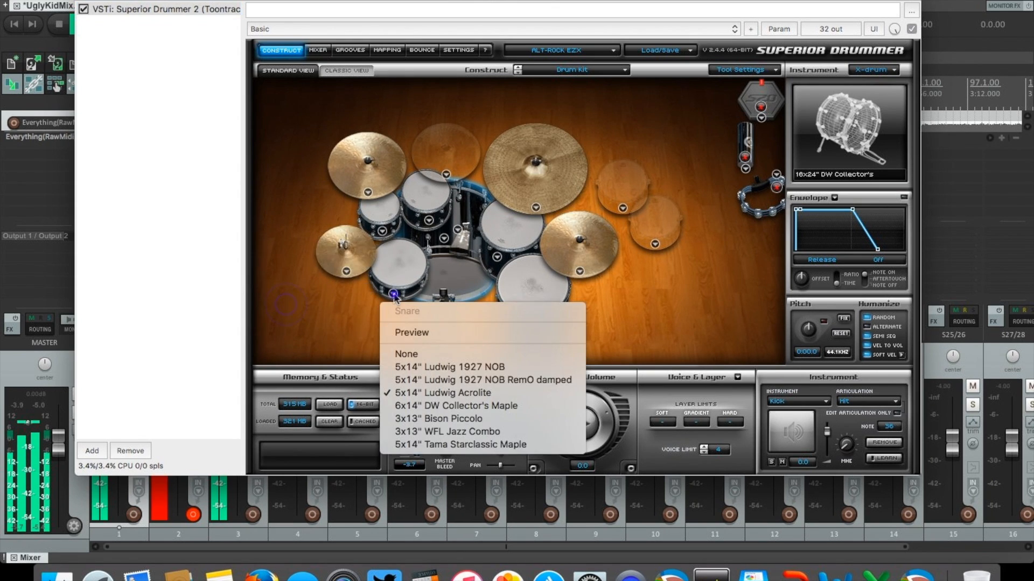
click(334, 335)
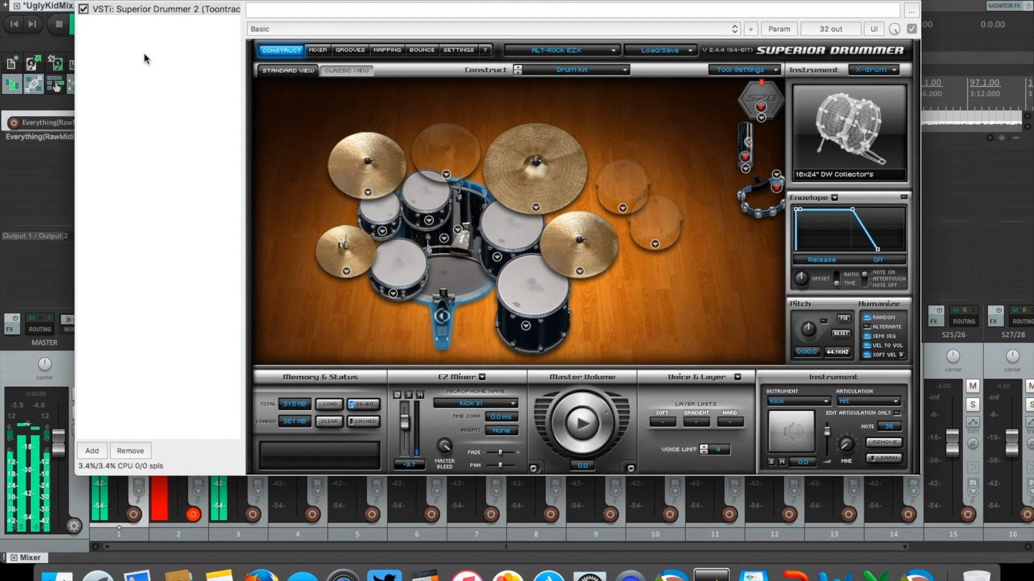
click(90, 3)
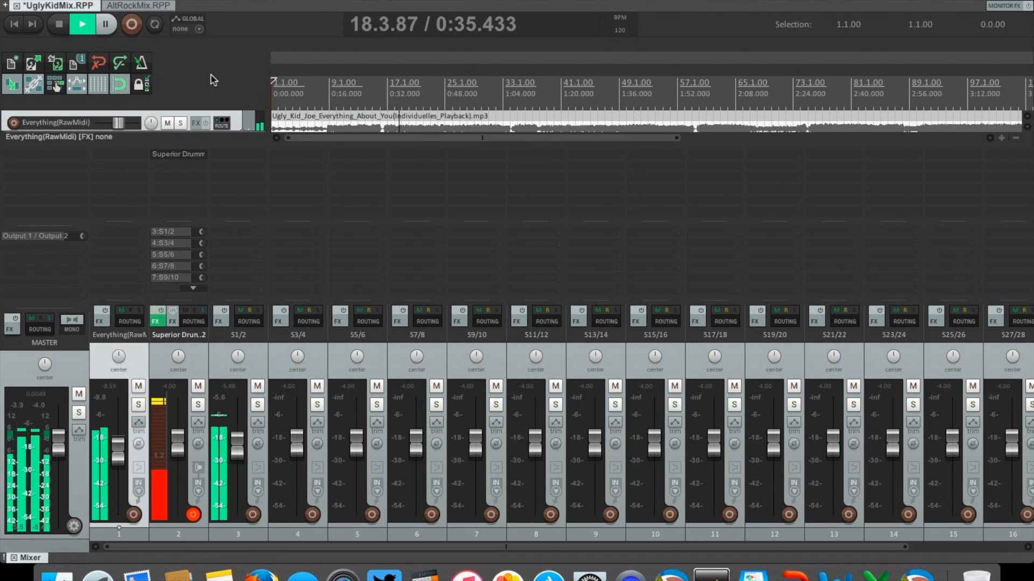
key(space)
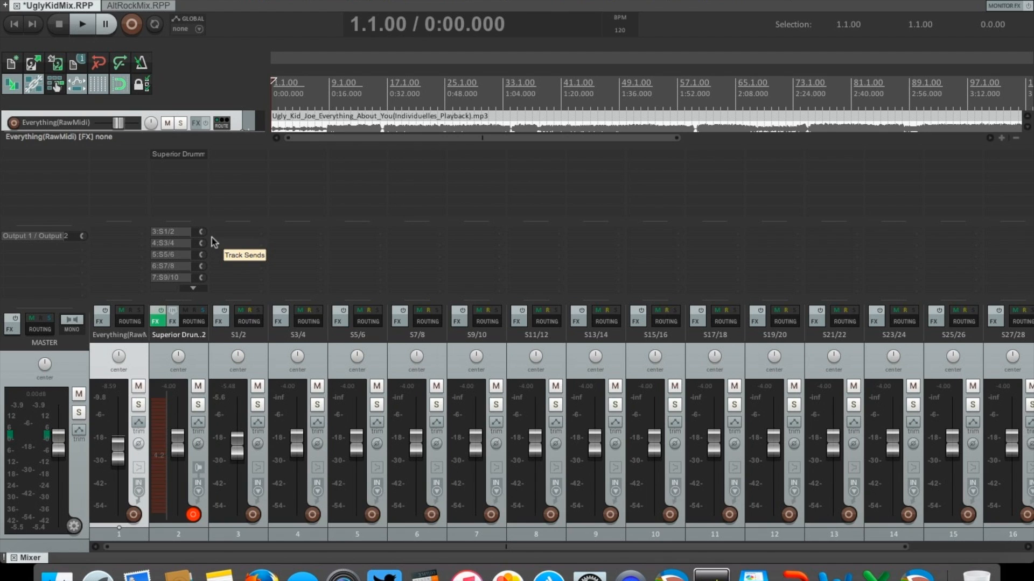
Switch to the AltRockMix project and bypass the effects on all tracks from Drum Bus to Mono
click(140, 5)
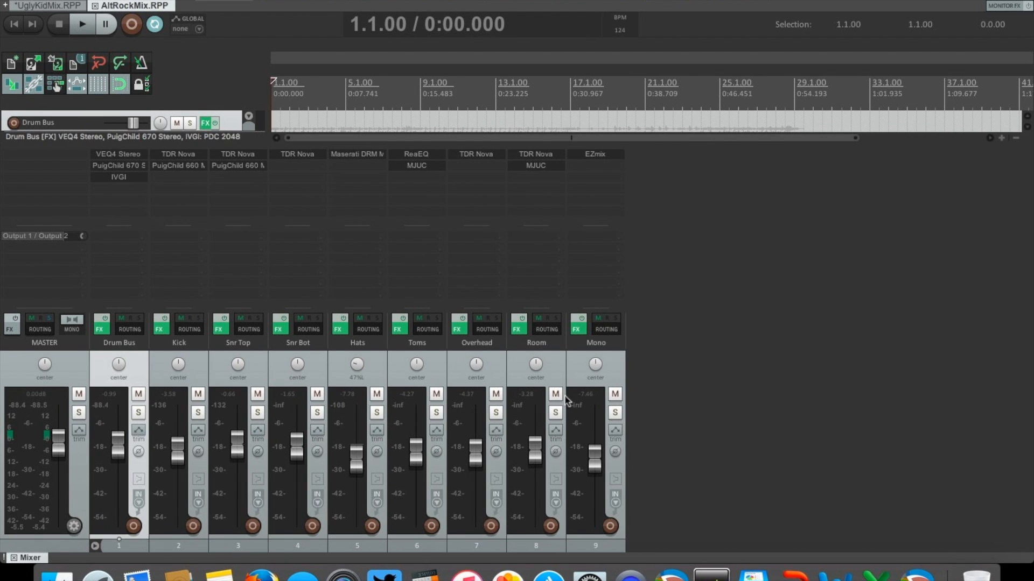
shift+click(577, 374)
shift+click(577, 374)
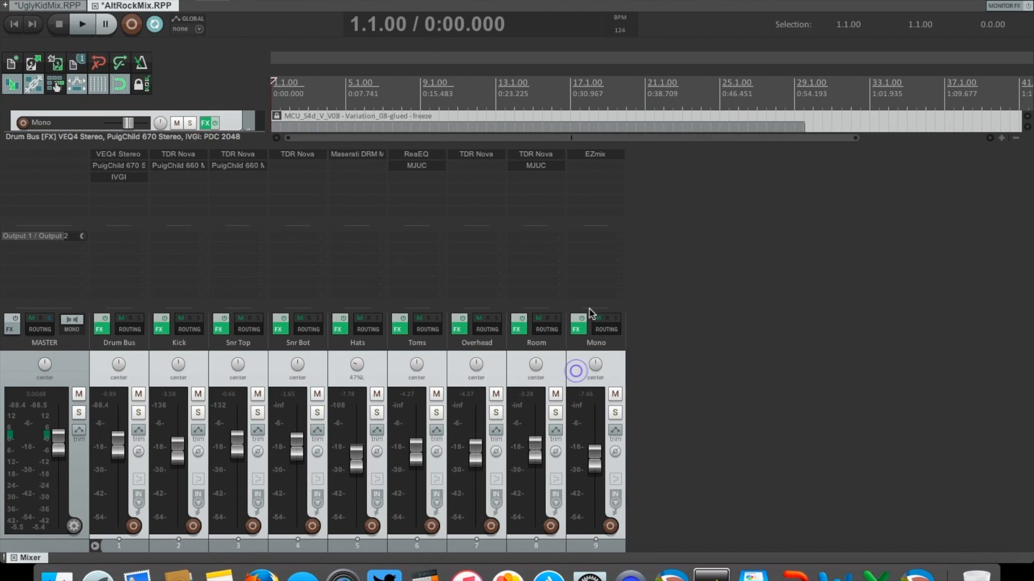
click(437, 362)
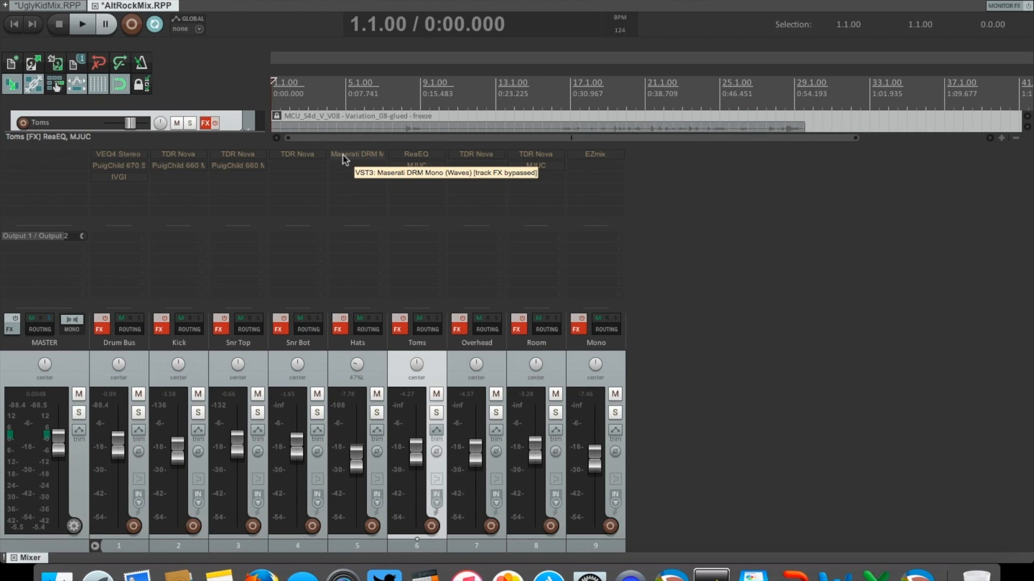
Place the edit cursor at the start of the AltRockMix project
click(298, 116)
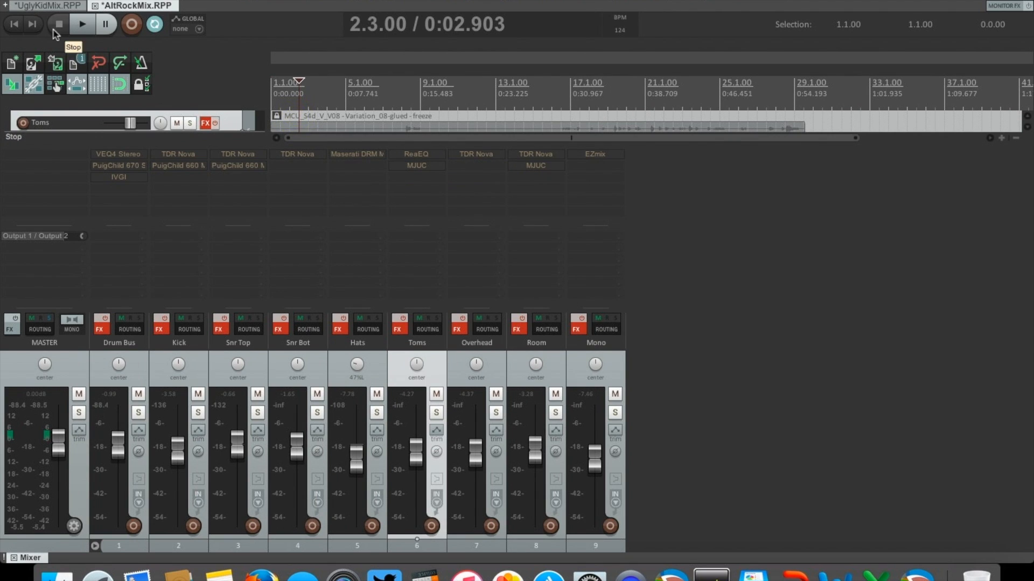
click(14, 24)
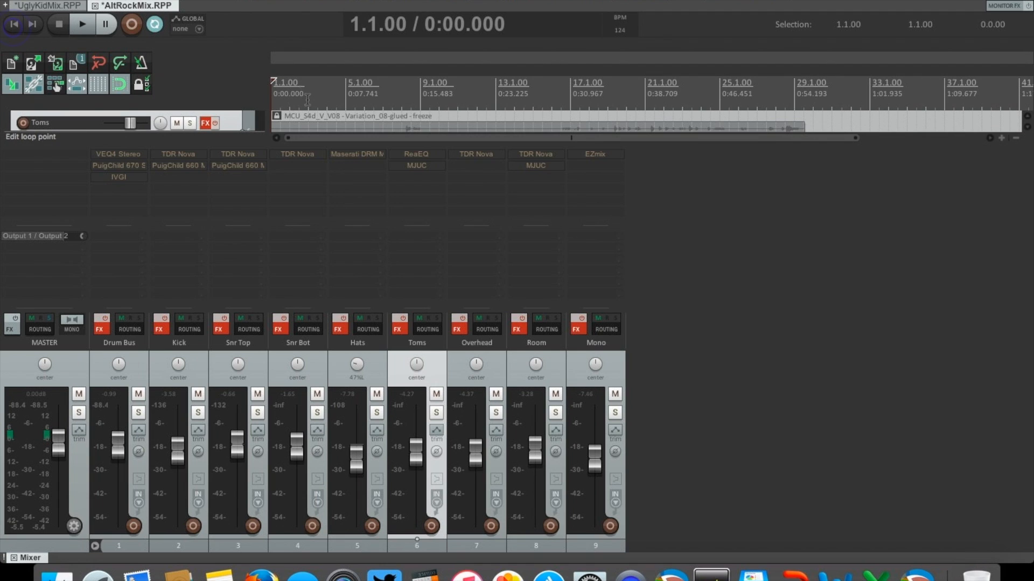
scroll(307, 99, down, 3)
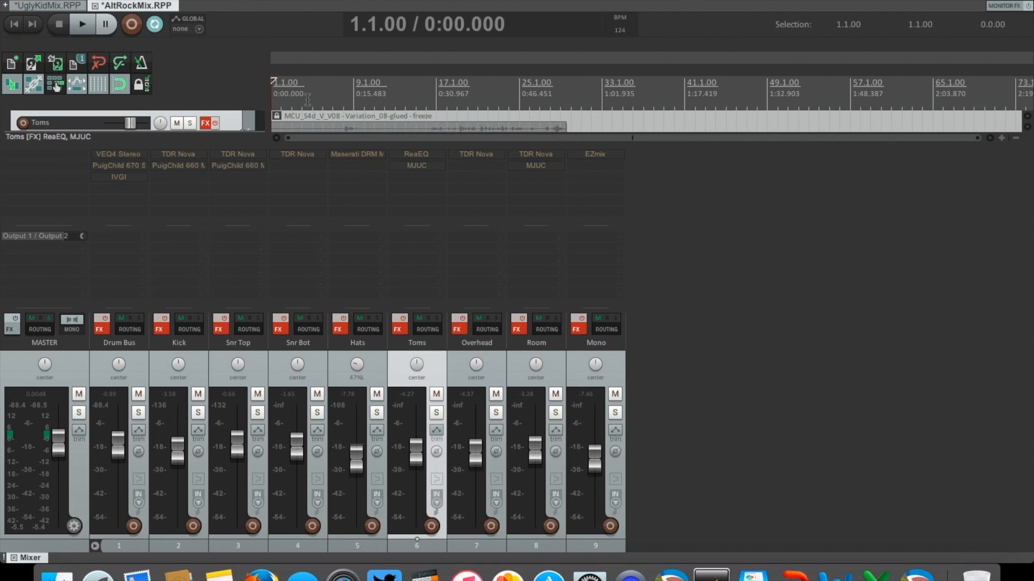
Play the AltRockMix project from the start with effects bypassed, skip to bar 16, and stop playback
key(space)
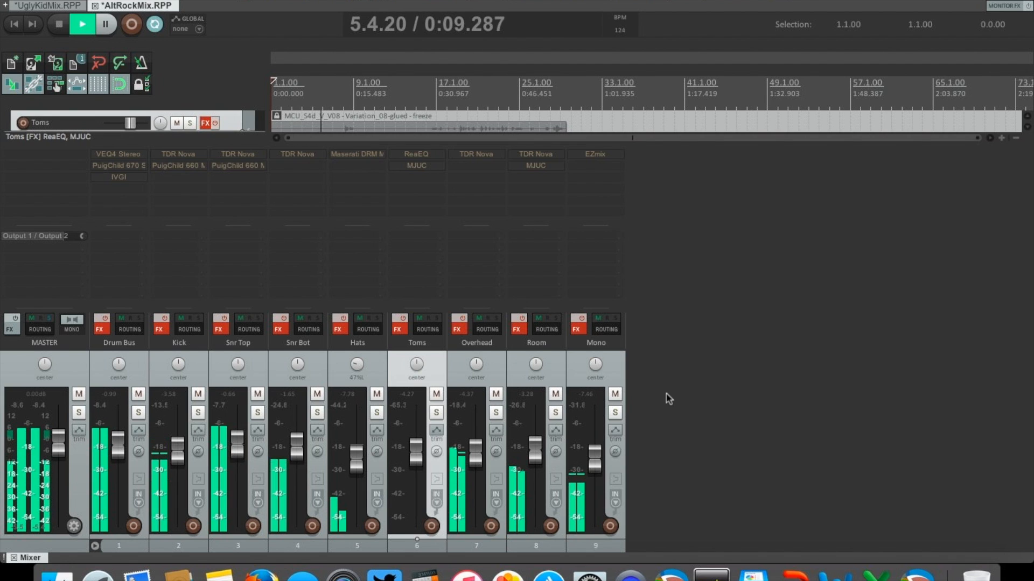
click(427, 107)
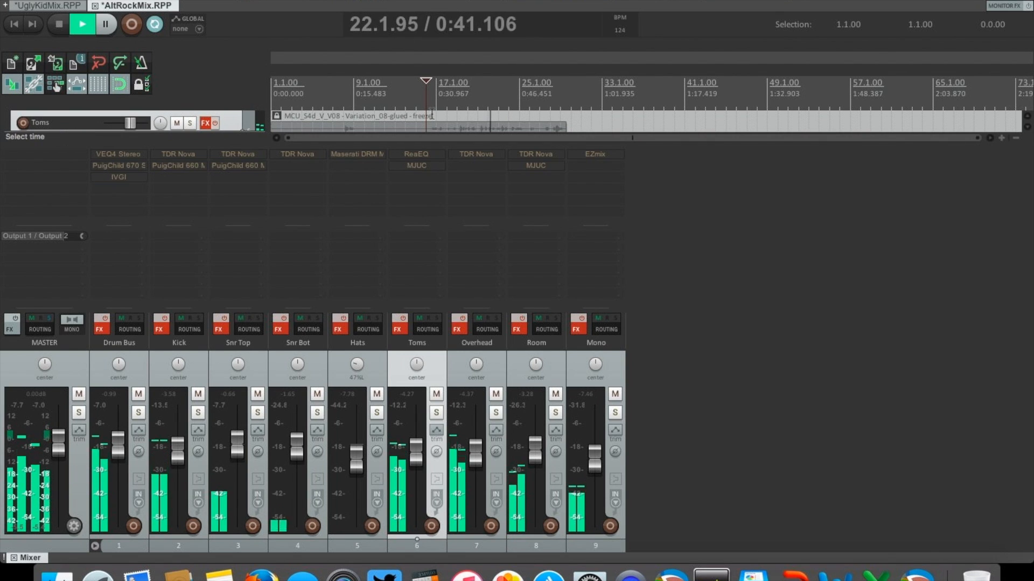
key(space)
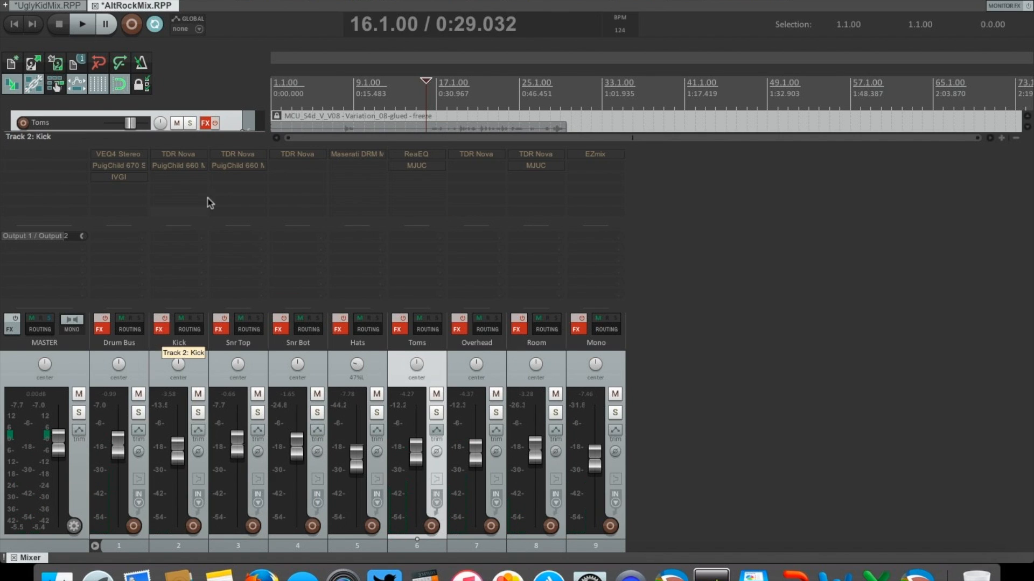
Review the TDR Nova equalizer on Kick, TDR Nova and PuigChild 660 on Snr Top, and EZmix on Mono, closing each plug-in
click(189, 156)
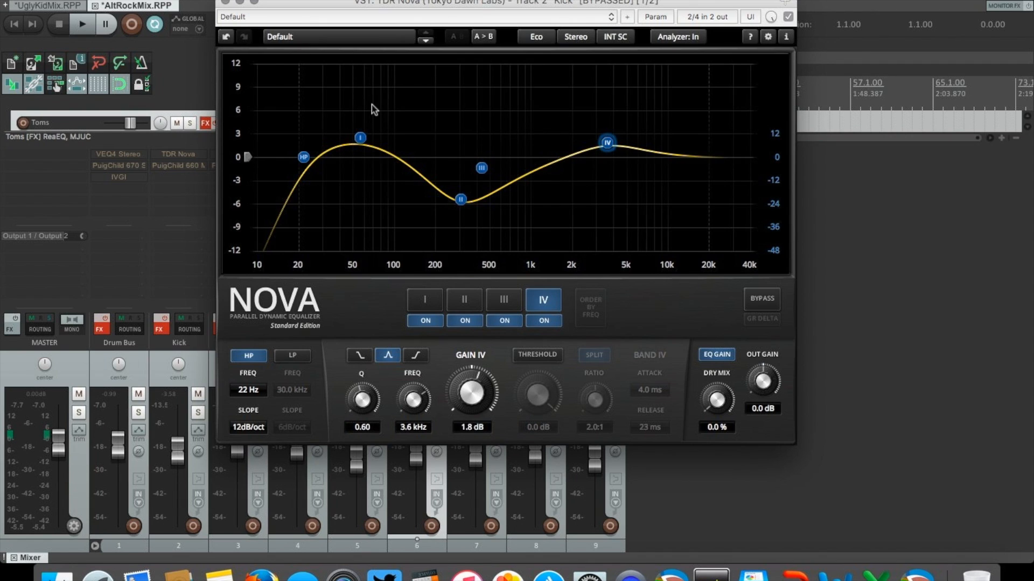
click(227, 4)
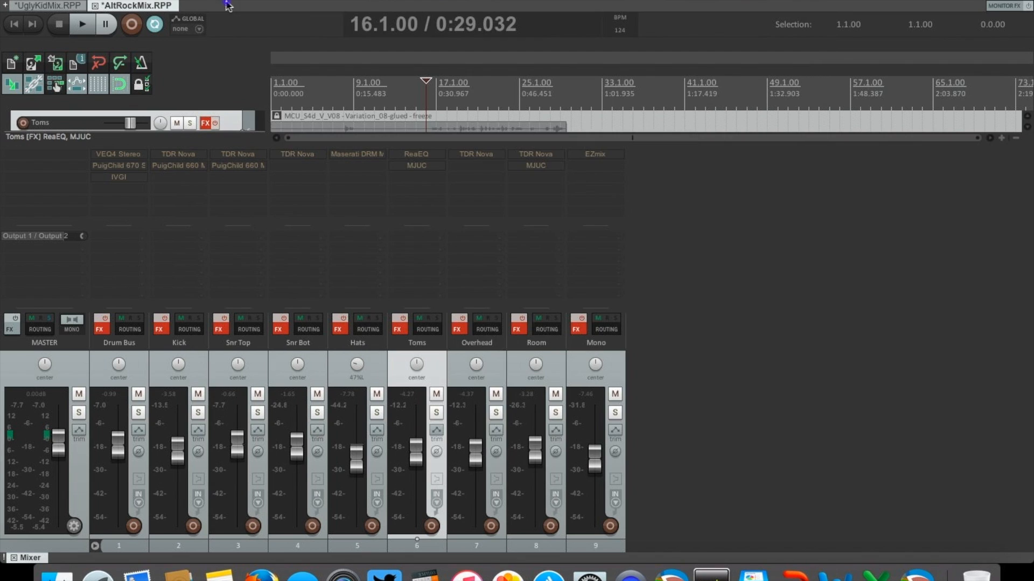
click(233, 154)
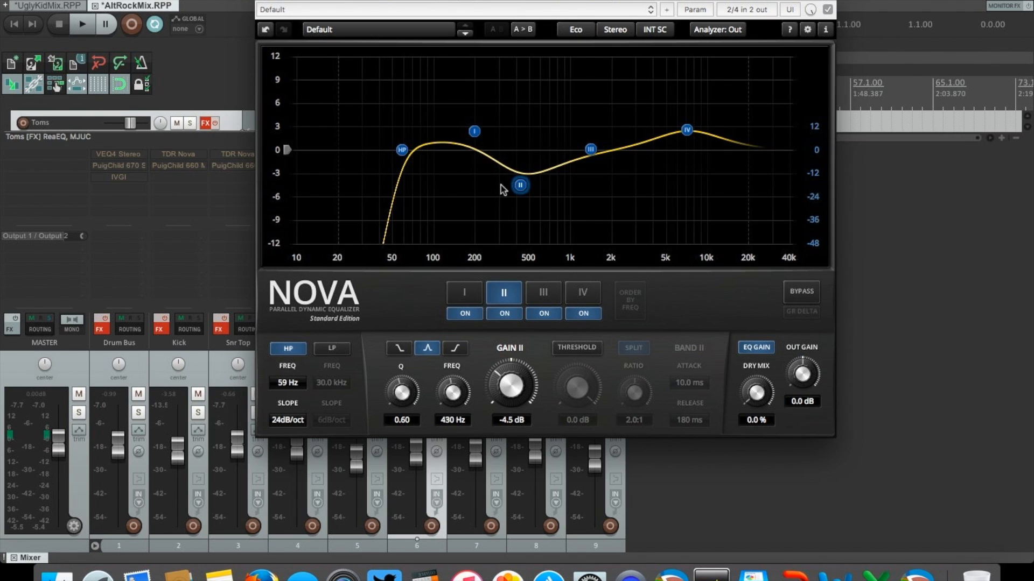
click(265, 1)
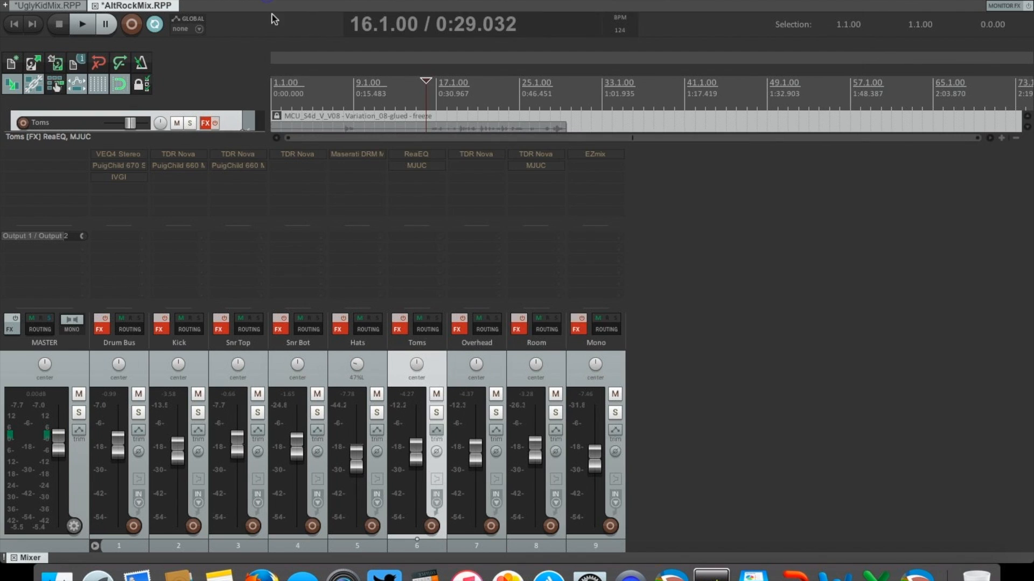
click(238, 167)
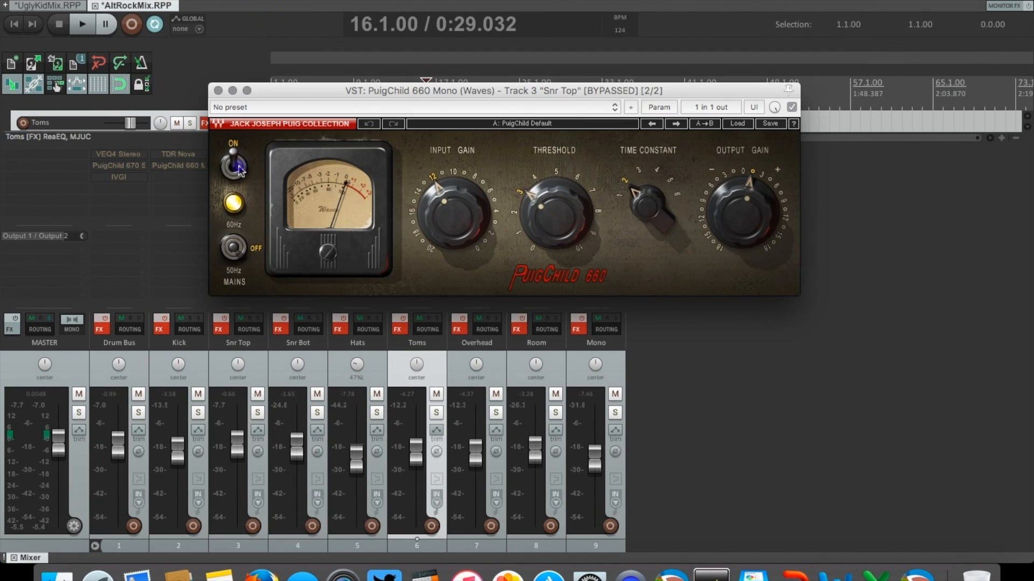
click(218, 91)
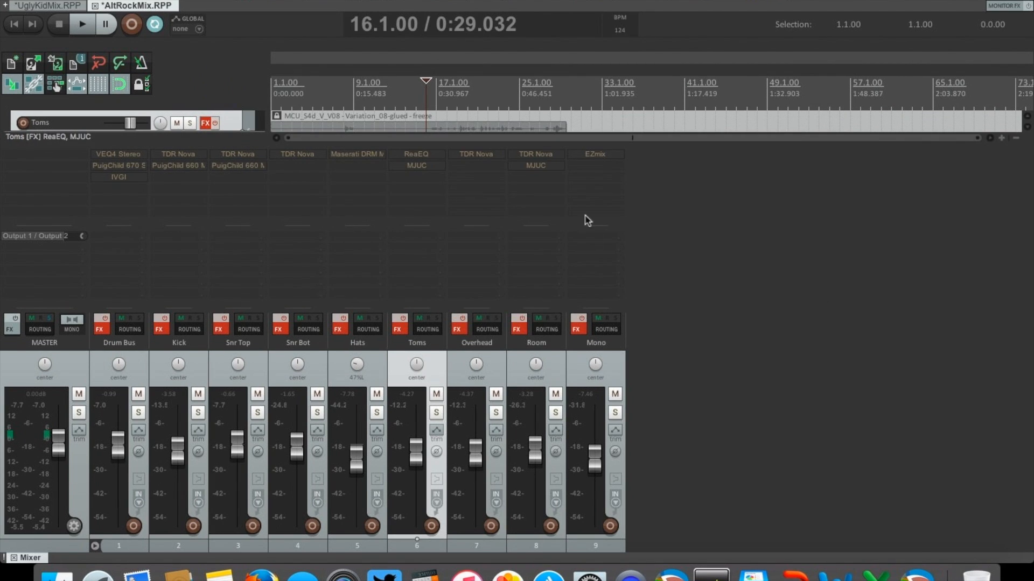
click(607, 157)
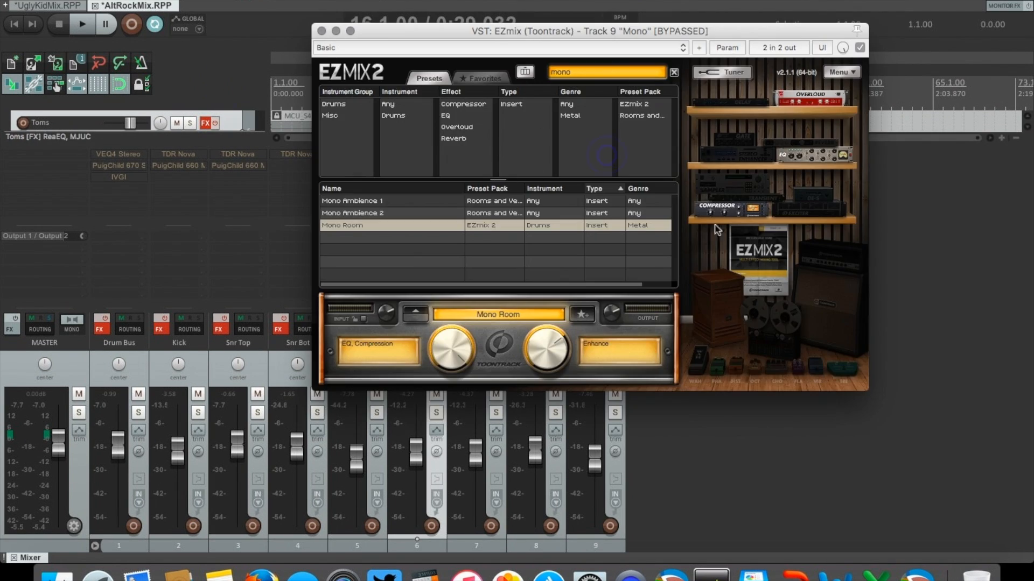
click(320, 31)
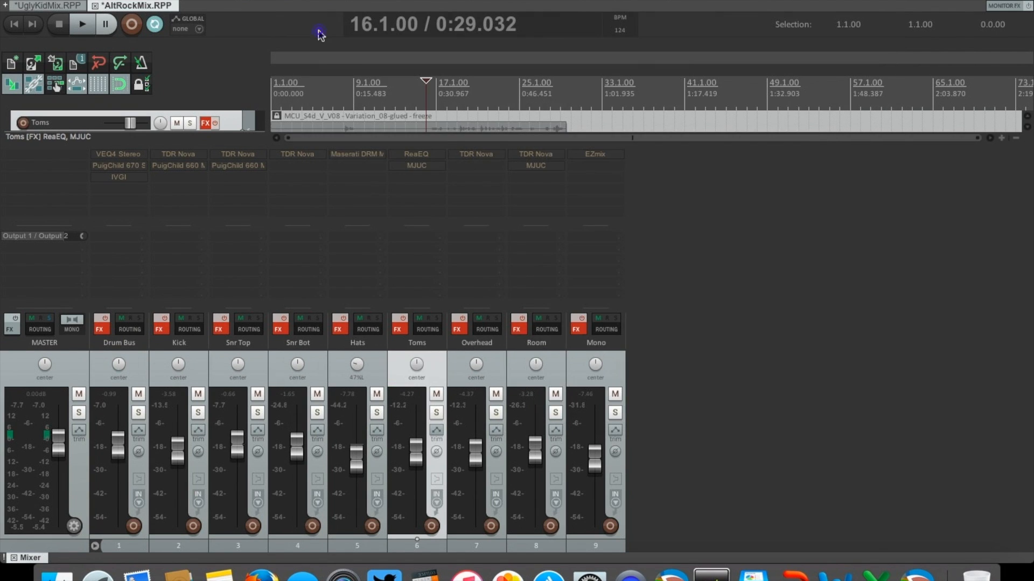
Review the Drum Bus plug-ins VEQ4 Stereo, PuigChild 670 and IVGI, closing each one after viewing
click(118, 154)
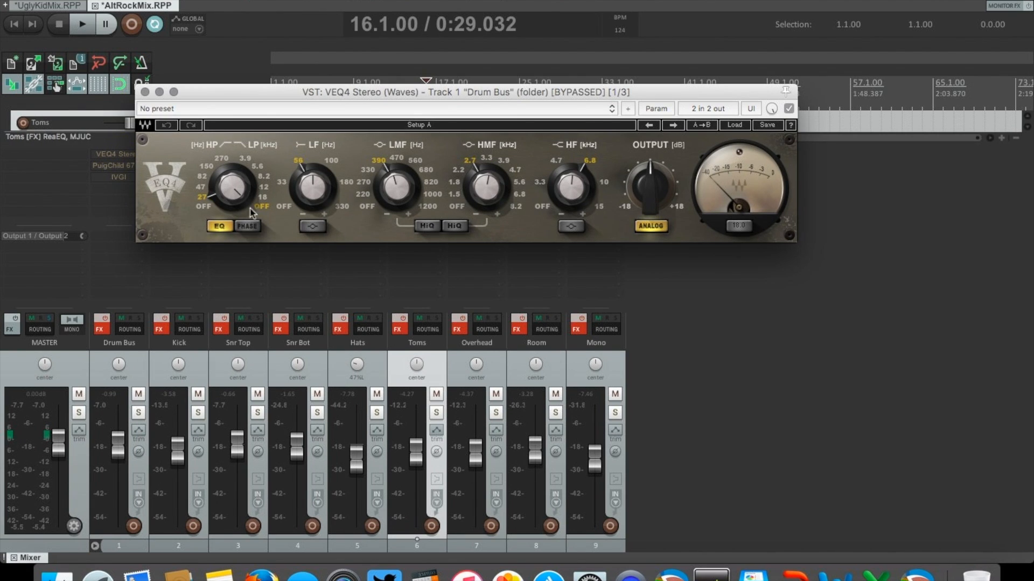
click(145, 93)
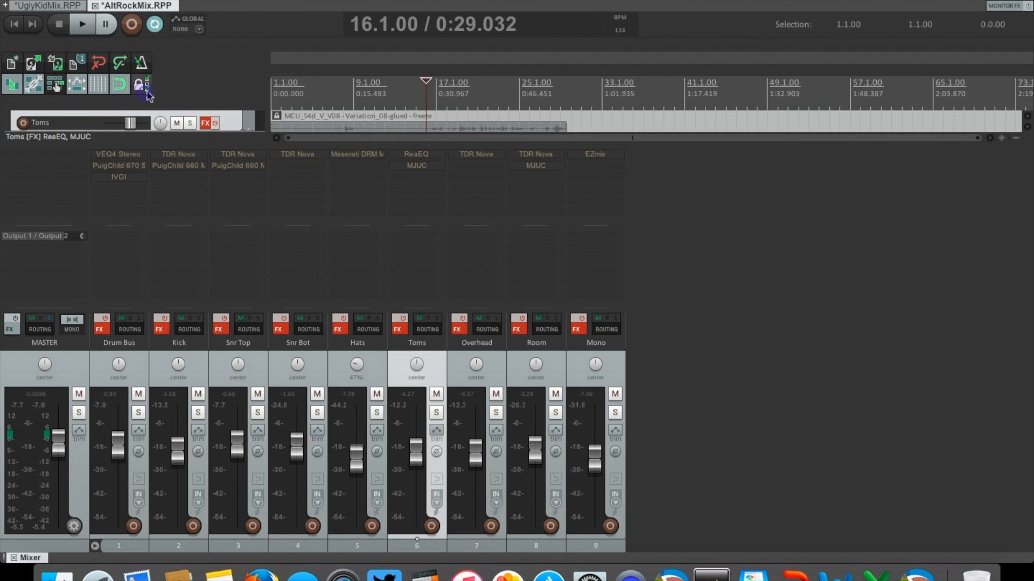
click(134, 171)
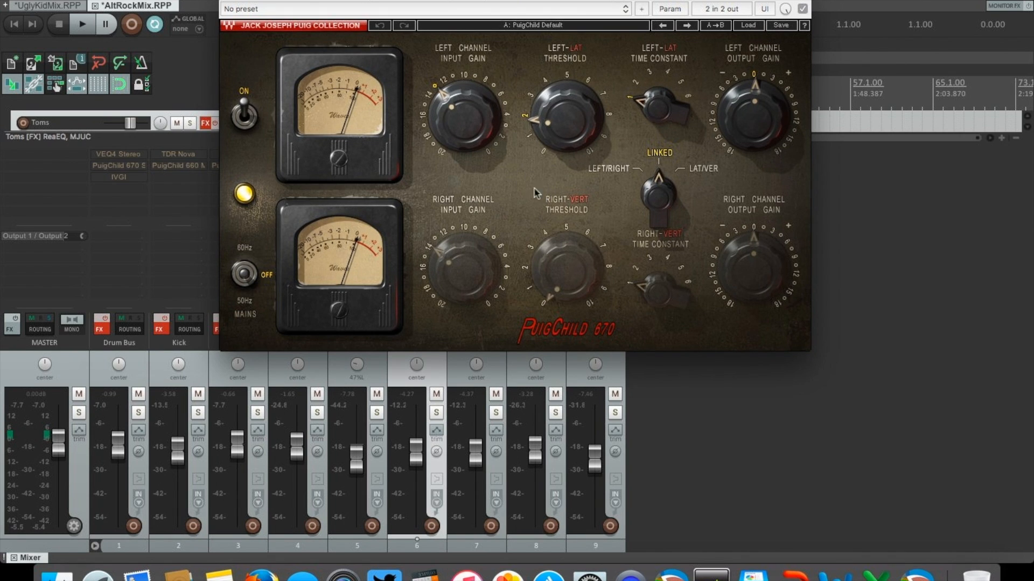
click(233, 3)
click(127, 178)
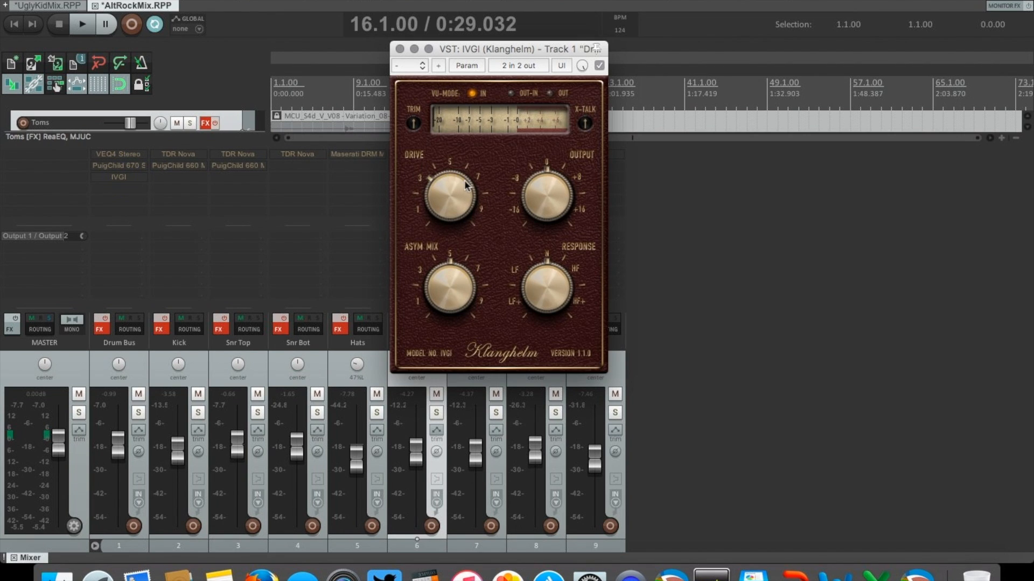
click(400, 49)
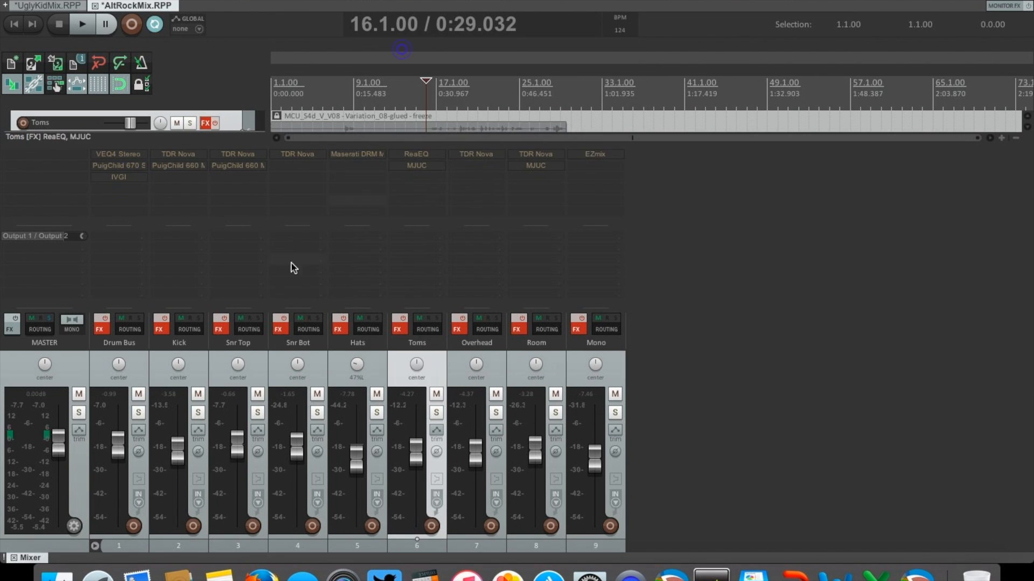
Select all tracks from Drum Bus to Mono and play the project from the start
click(143, 351)
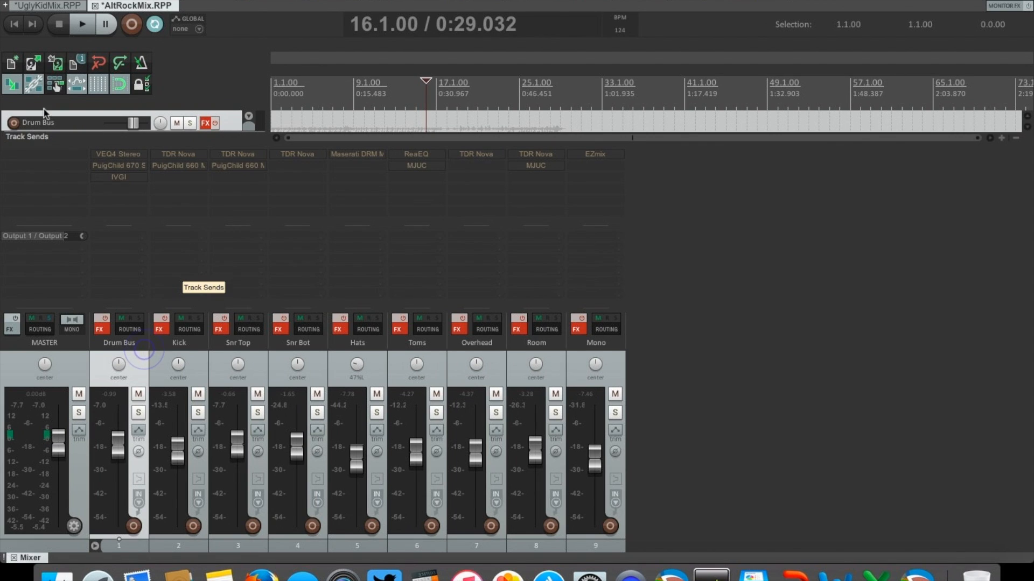
click(14, 24)
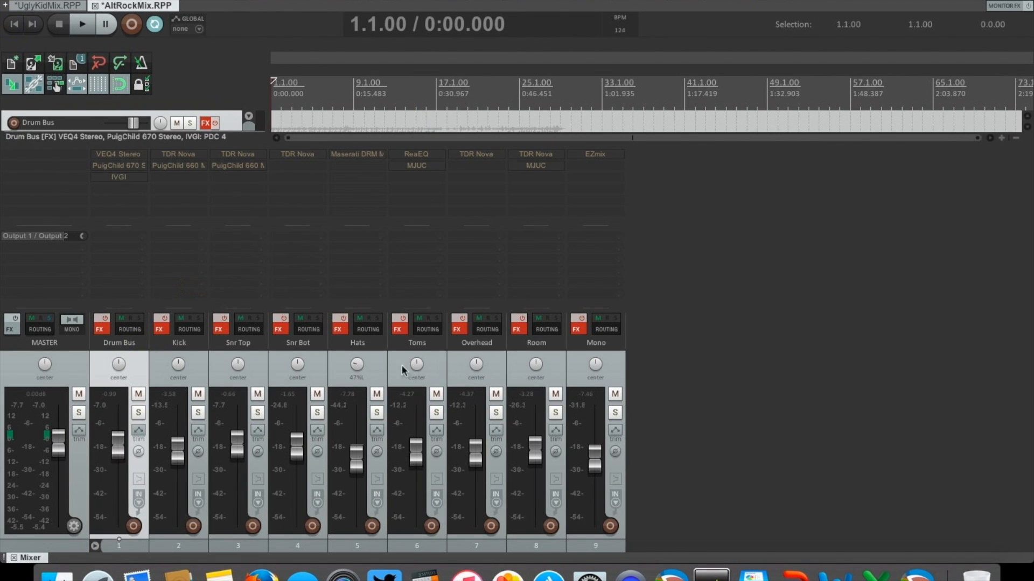
click(611, 371)
key(space)
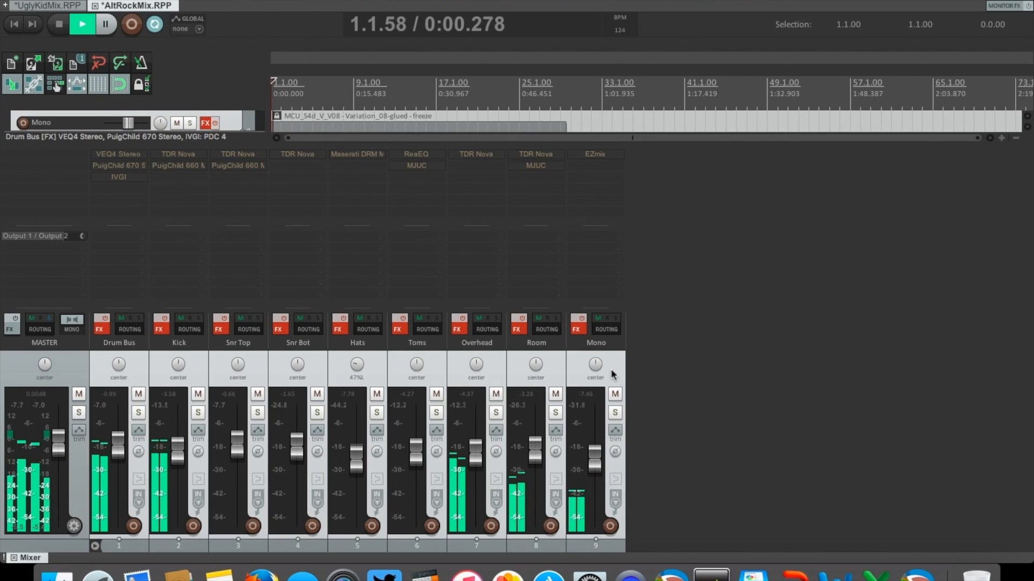
Compare the mix with and without the selected tracks' effects, including from bar 16, and leave all effects enabled
click(583, 319)
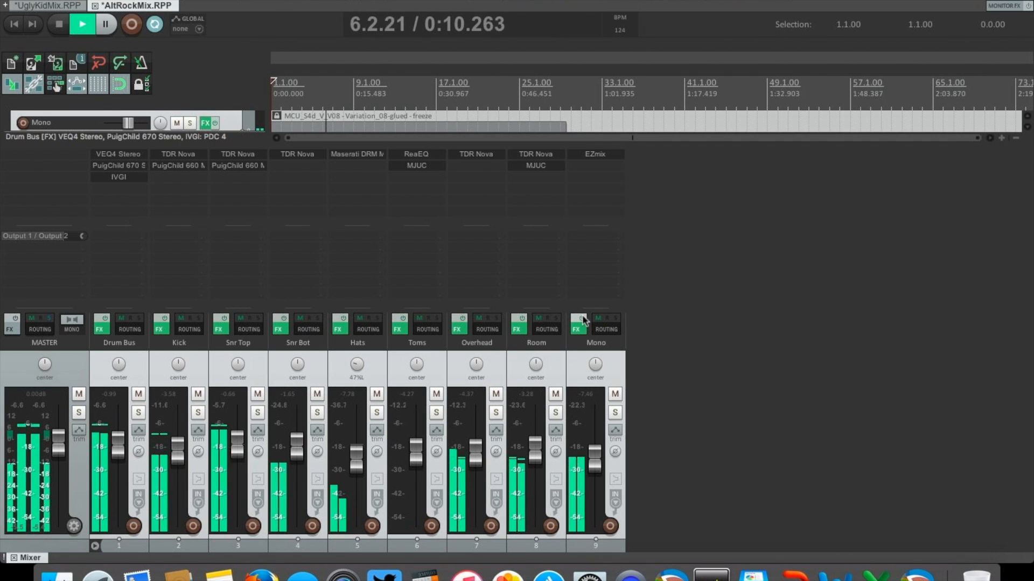
click(583, 319)
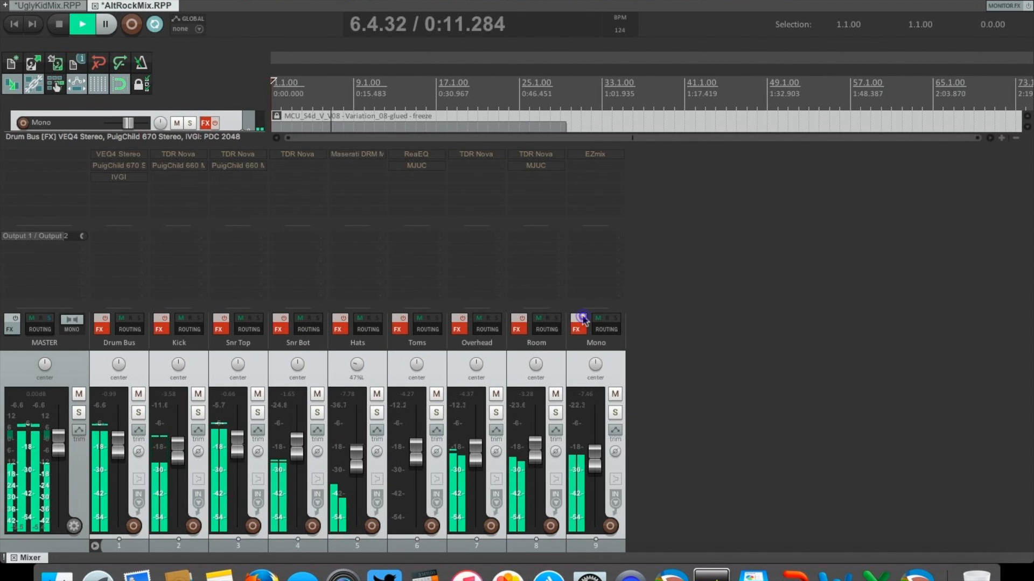
click(426, 99)
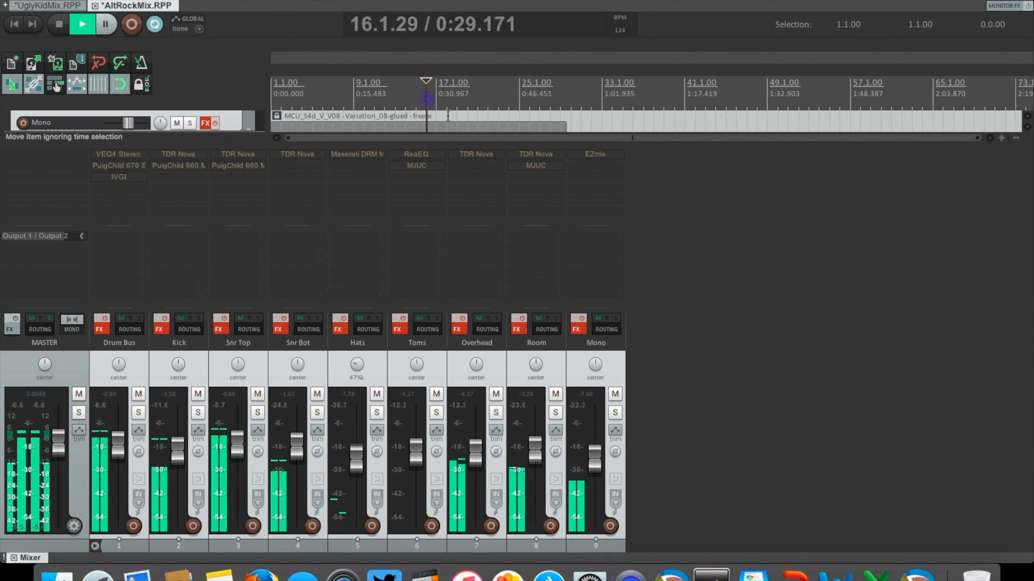
click(581, 320)
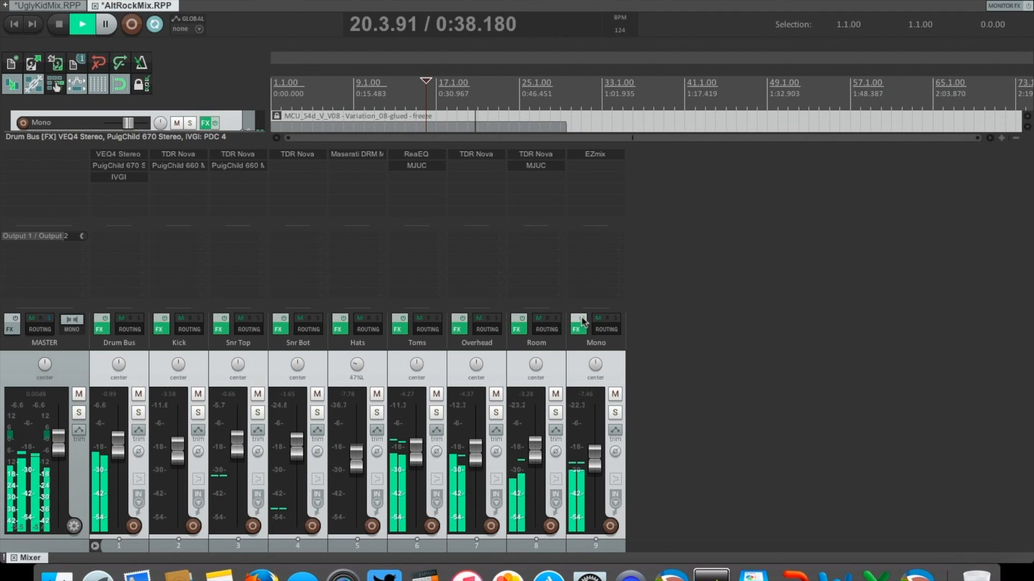
Solo the Mono track, raise its volume to about -3.7 dB, compare its effects on and bypassed, and unsolo it
click(578, 354)
click(615, 412)
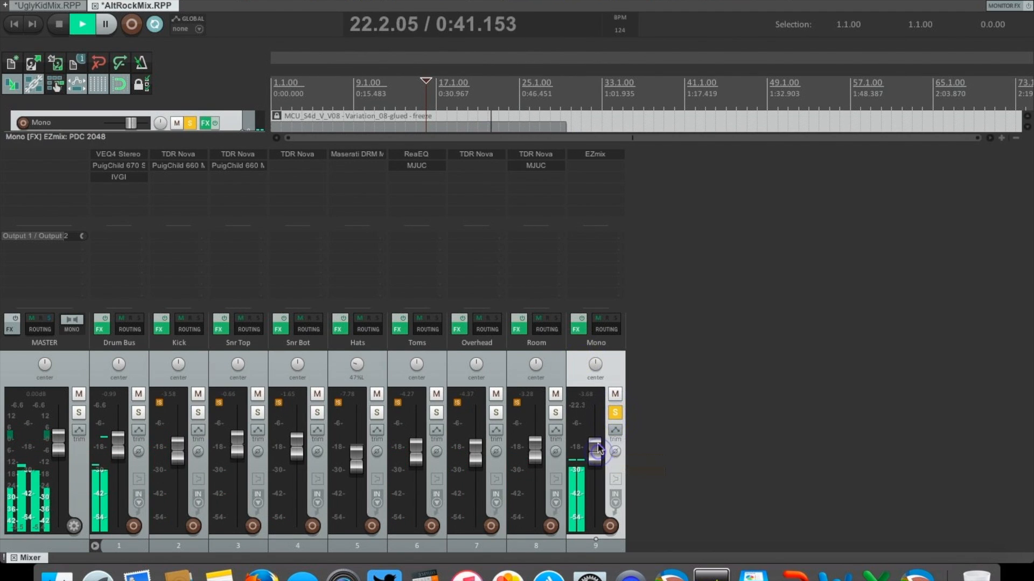
click(582, 320)
click(582, 320)
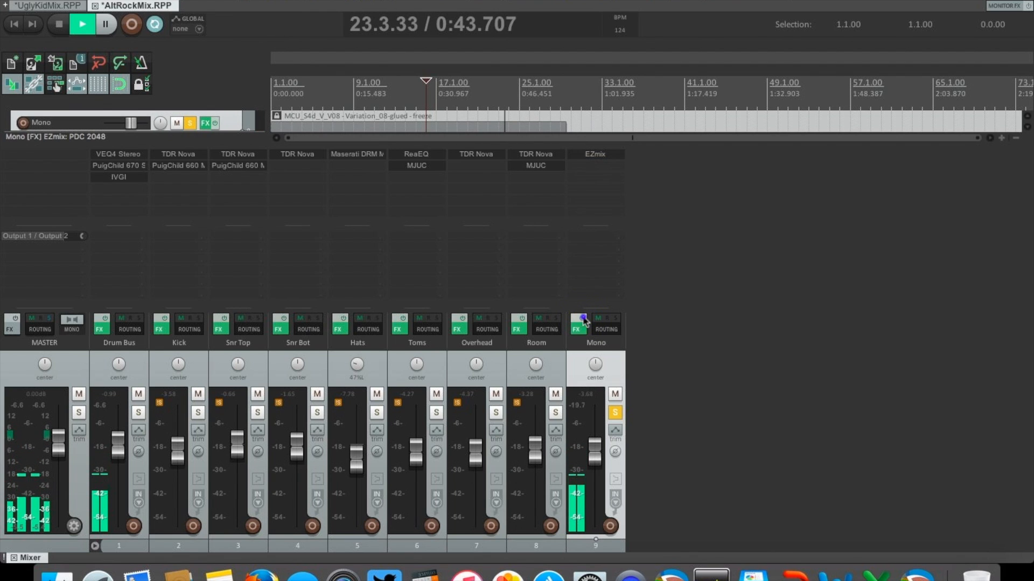
click(615, 412)
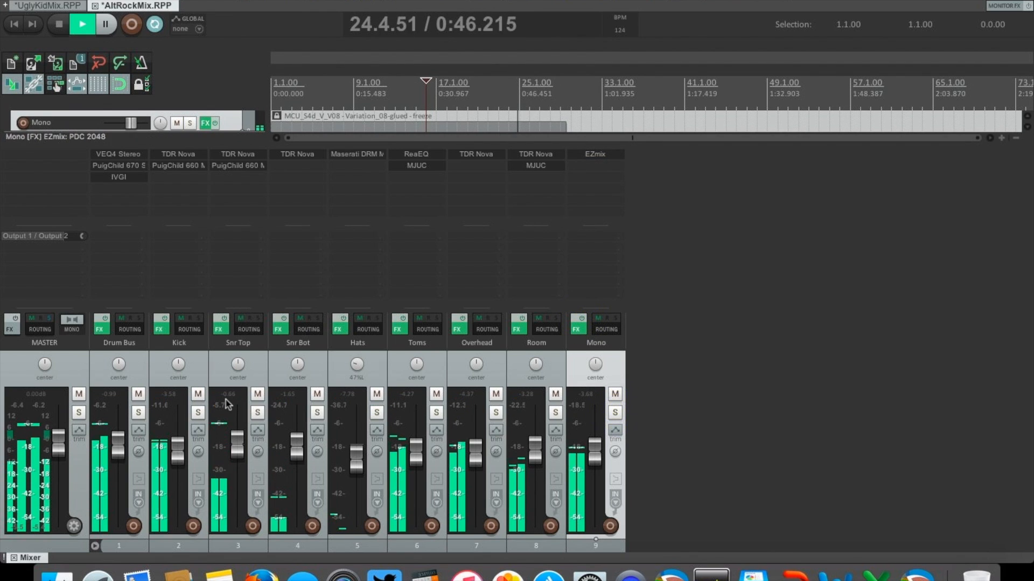
Solo the Kick track to compare its effects on and bypassed, unsolo it, and stop playback
click(199, 412)
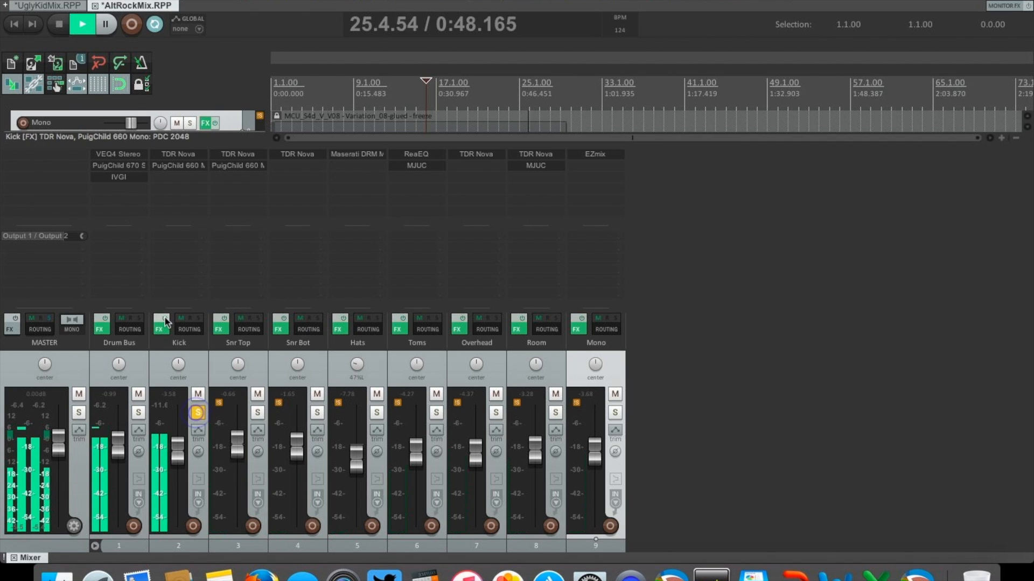
click(165, 320)
click(165, 320)
click(198, 412)
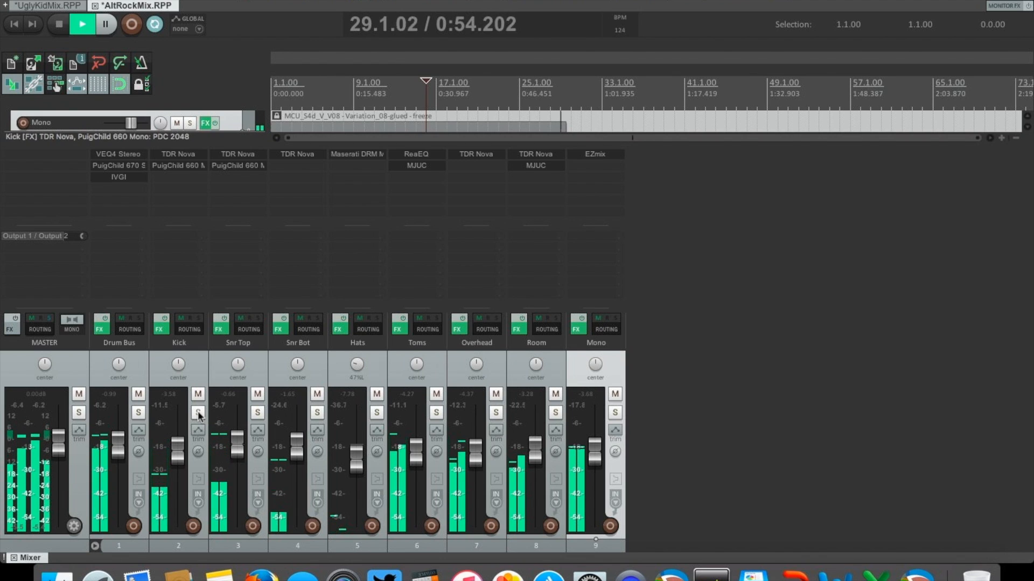
key(space)
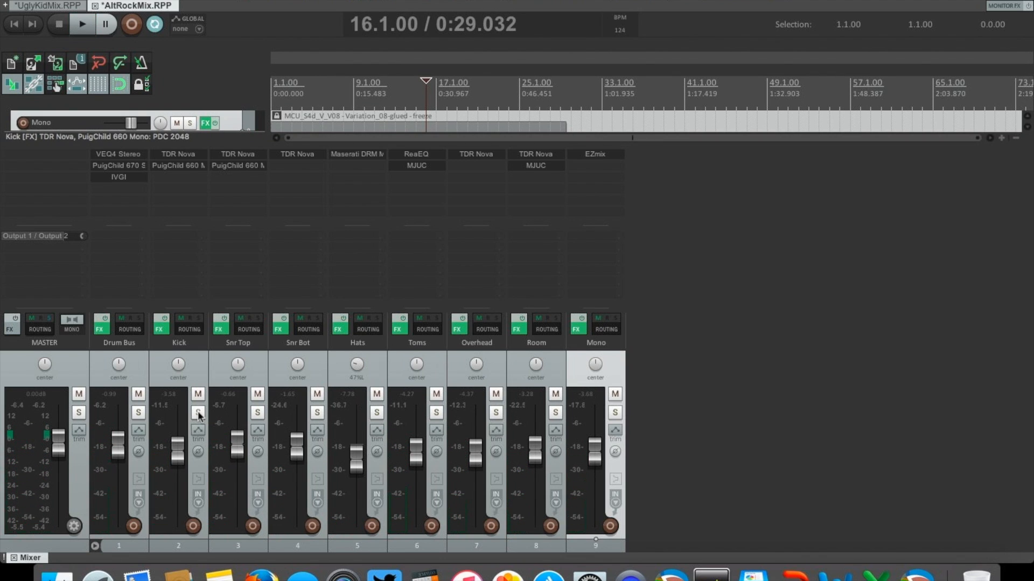
Switch to EZdrummer 2 with the Alt-Rock kit loaded
click(711, 575)
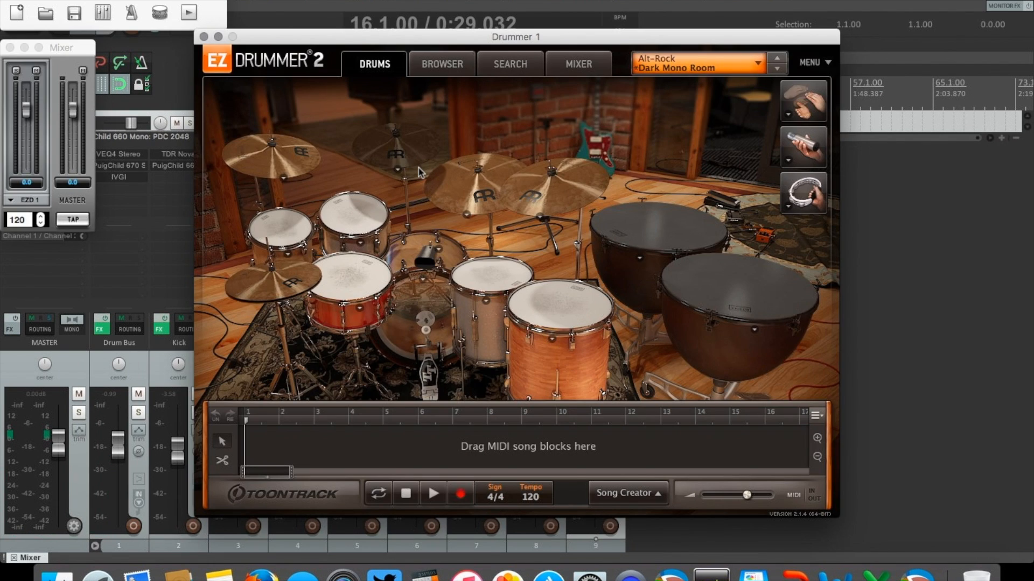